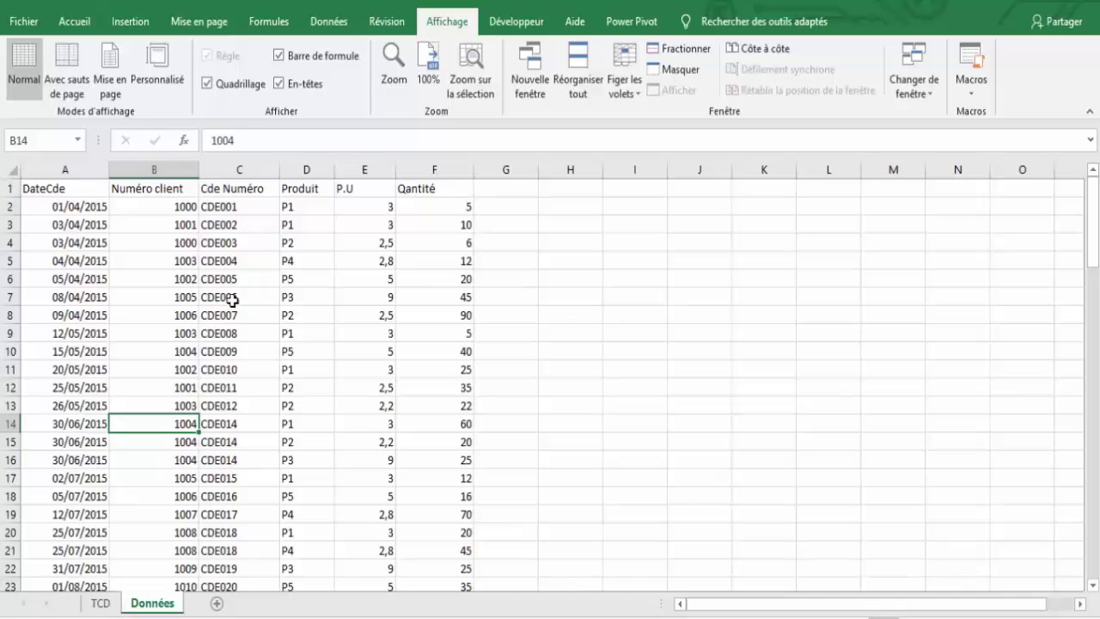
Select order CDE006 and scroll through the order data on the Données sheet
{"action": "left_click", "coordinate": [232, 300]}
{"action": "scroll", "coordinate": [232, 300], "scroll_direction": "down", "scroll_amount": 4}
{"action": "scroll", "coordinate": [232, 300], "scroll_direction": "down", "scroll_amount": 3}
{"action": "scroll", "coordinate": [232, 300], "scroll_direction": "down", "scroll_amount": 3}
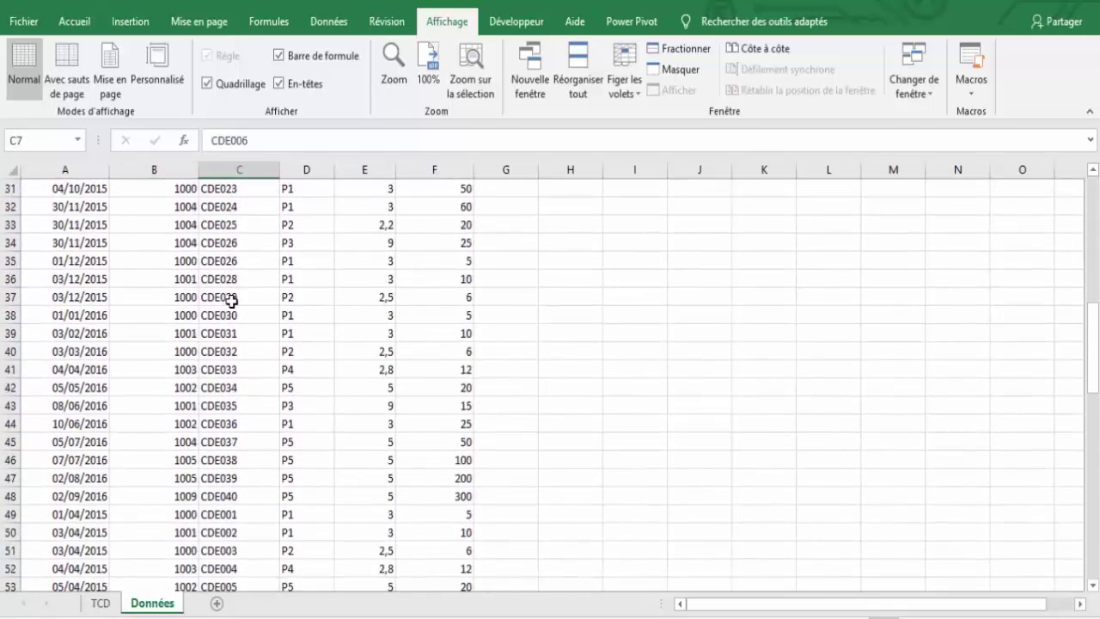
{"action": "scroll", "coordinate": [232, 300], "scroll_direction": "down", "scroll_amount": 11}
{"action": "scroll", "coordinate": [239, 305], "scroll_direction": "down", "scroll_amount": 4}
{"action": "scroll", "coordinate": [241, 307], "scroll_direction": "down", "scroll_amount": 1}
{"action": "scroll", "coordinate": [243, 312], "scroll_direction": "up", "scroll_amount": 9}
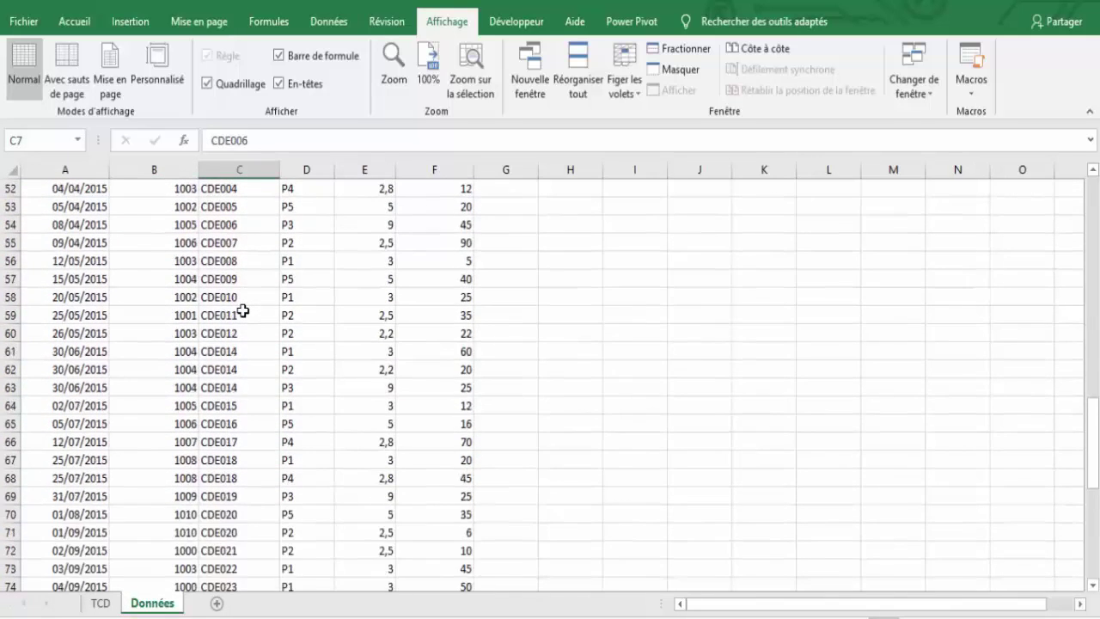
{"action": "scroll", "coordinate": [243, 311], "scroll_direction": "up", "scroll_amount": 17}
Select the DateCde, Numéro client, Cde Numéro and Produit headers, then the first product P1
{"action": "left_click", "coordinate": [62, 189]}
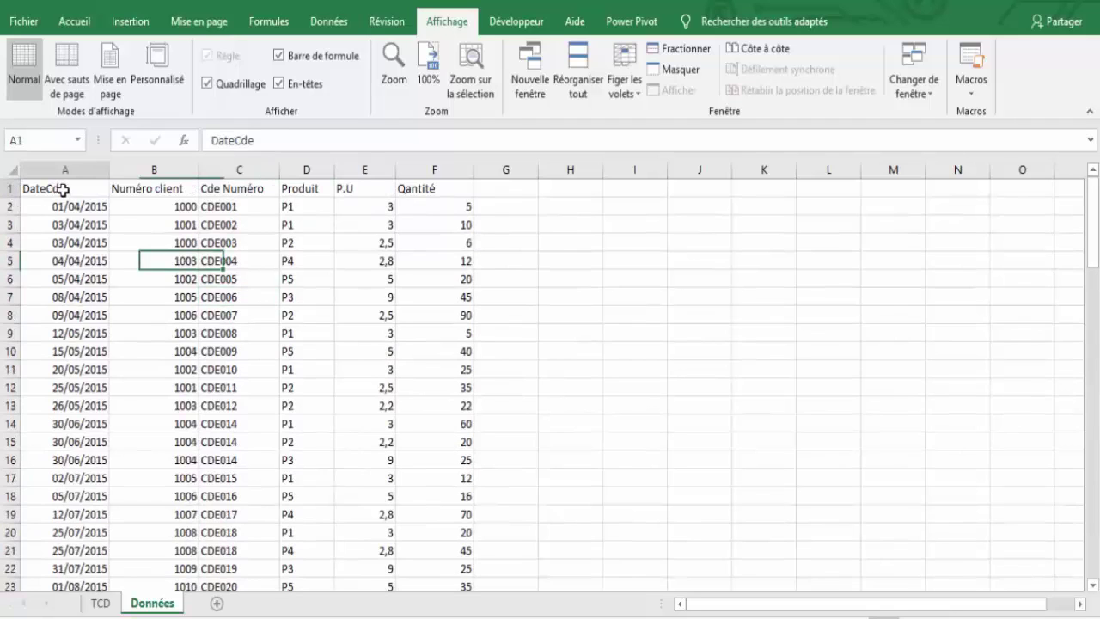
{"action": "left_click", "coordinate": [168, 188]}
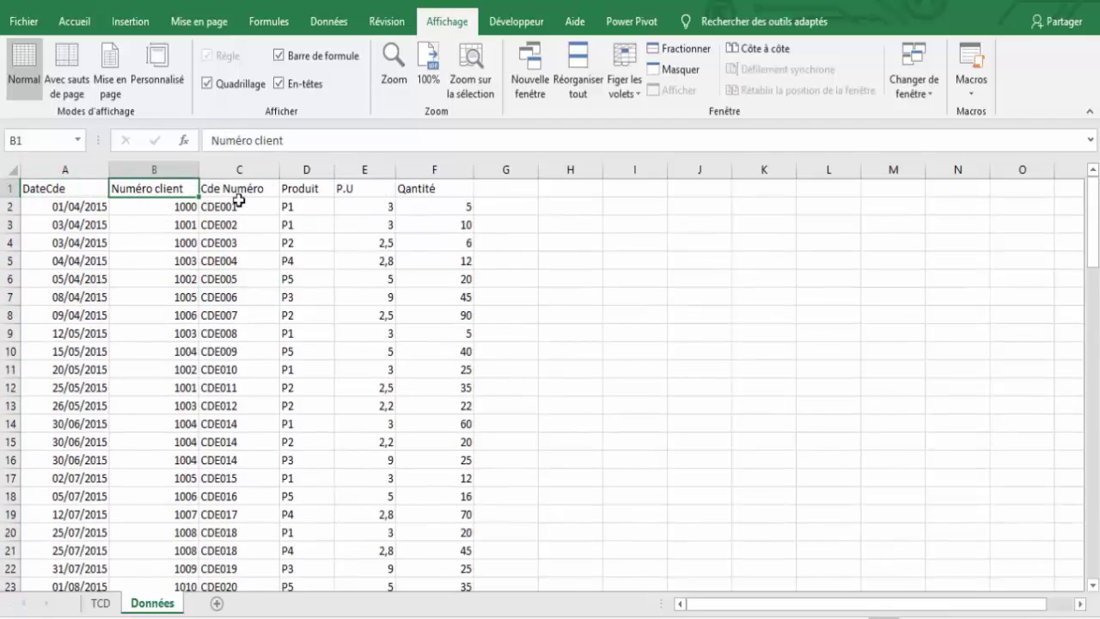
{"action": "left_click", "coordinate": [239, 189]}
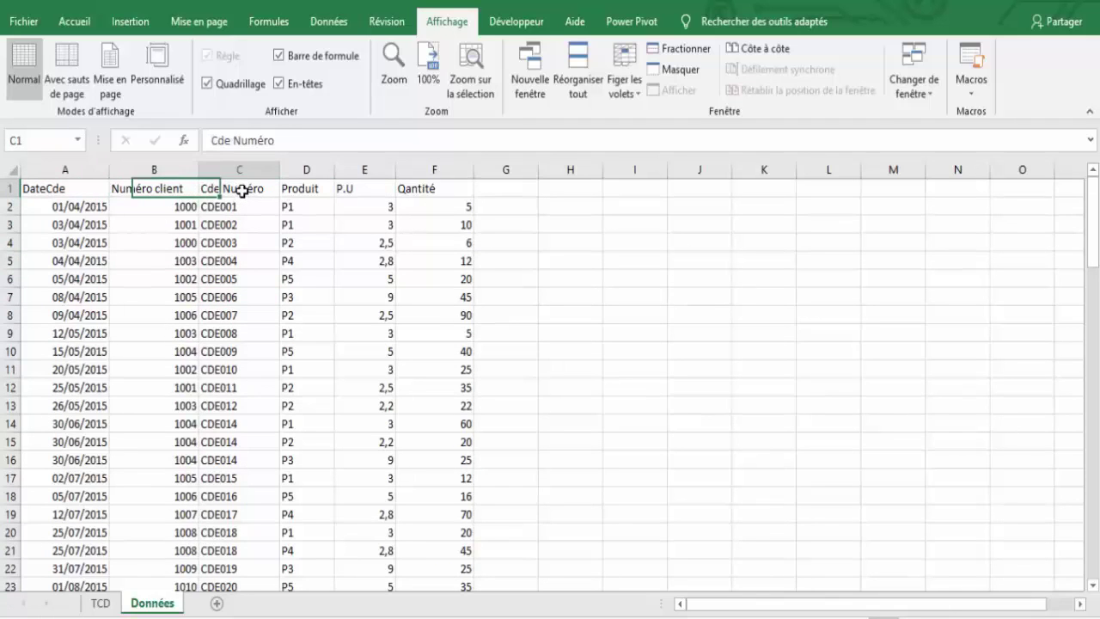
{"action": "left_click", "coordinate": [313, 191]}
{"action": "left_click", "coordinate": [301, 211]}
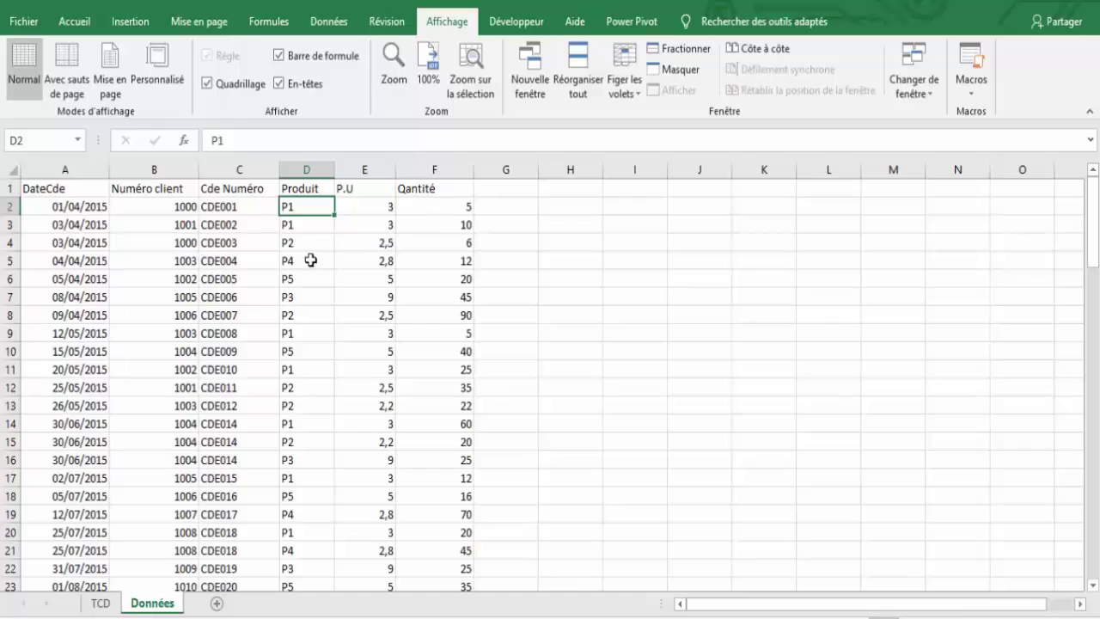
On TCD, nudge the pivot chart and expand 2015 into months, then return to Données
{"action": "left_click", "coordinate": [100, 604]}
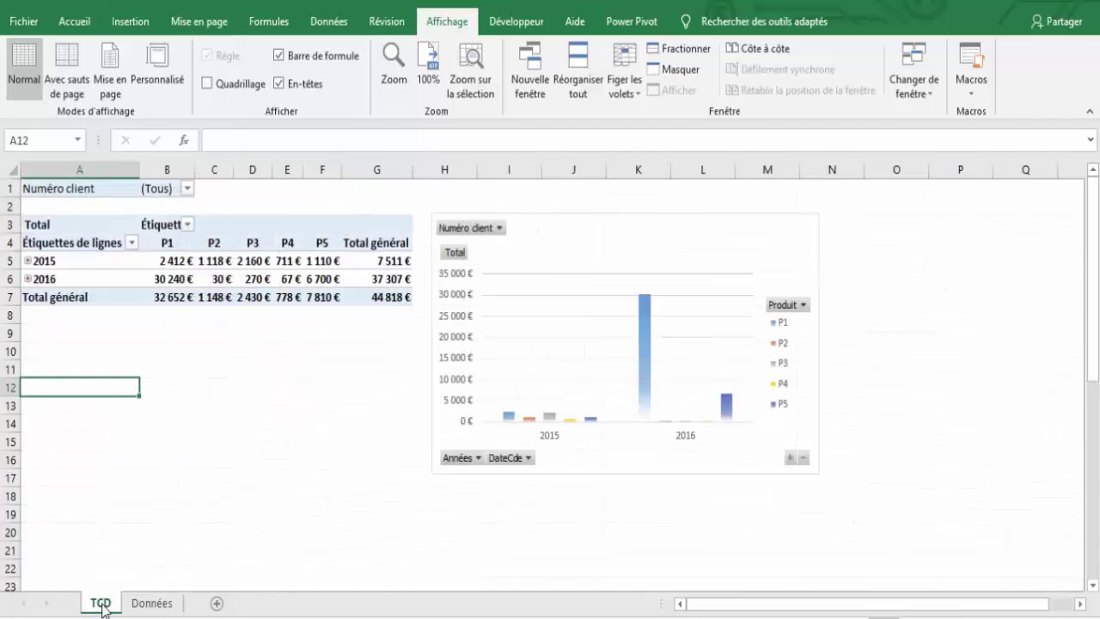
{"action": "left_click", "coordinate": [203, 265]}
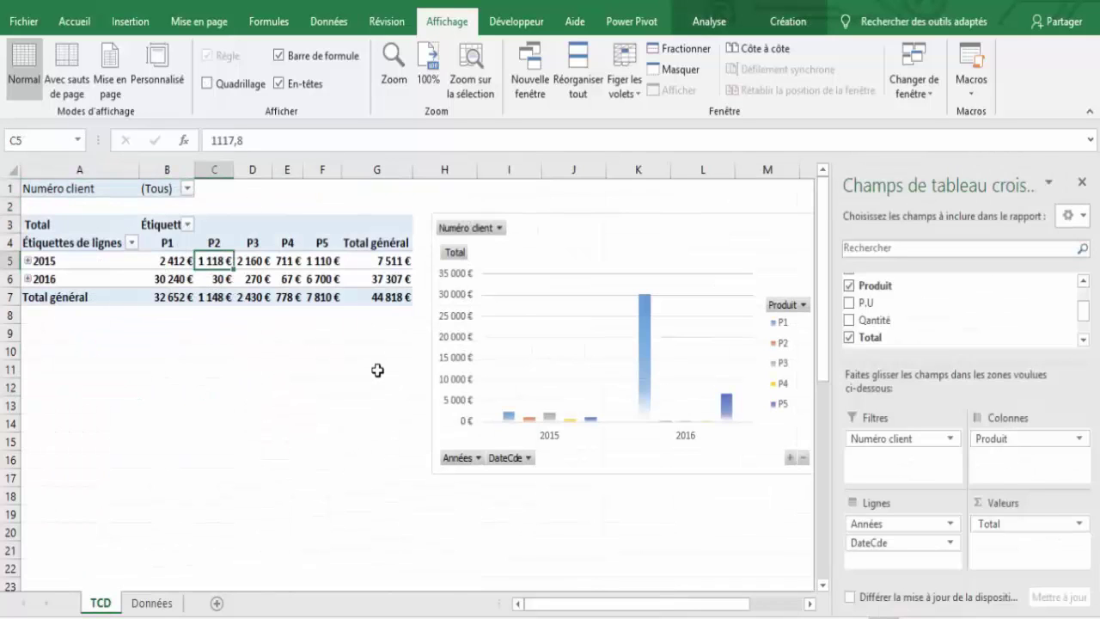
{"action": "left_click", "coordinate": [322, 423]}
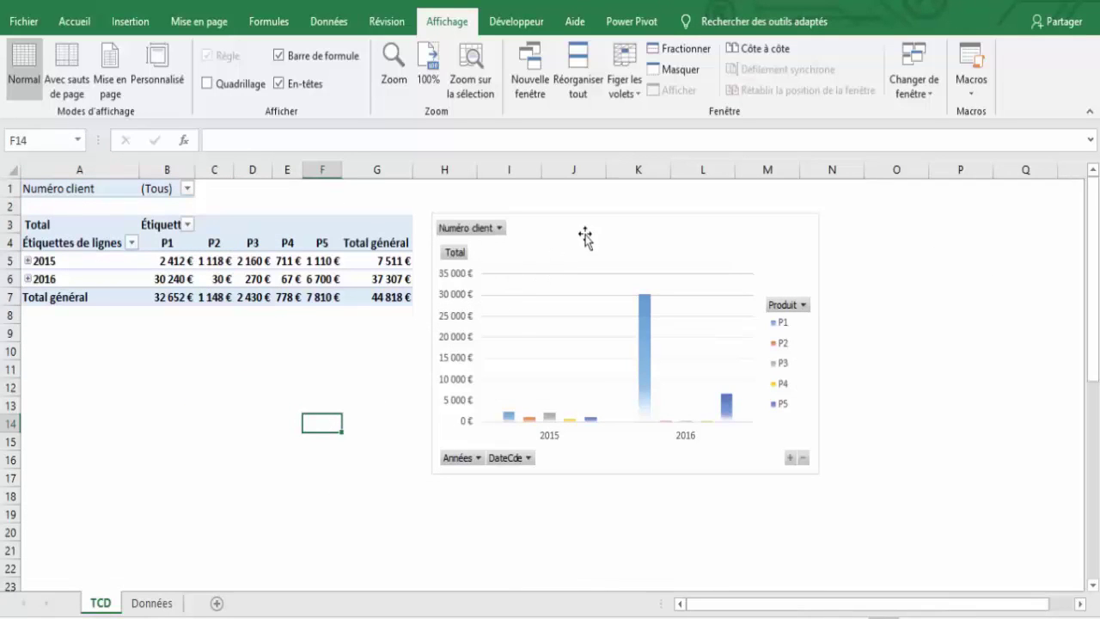
{"action": "mouse_move", "coordinate": [602, 220]}
{"action": "left_mouse_down"}
{"action": "mouse_move", "coordinate": [634, 231]}
{"action": "mouse_move", "coordinate": [583, 217]}
{"action": "left_mouse_up"}
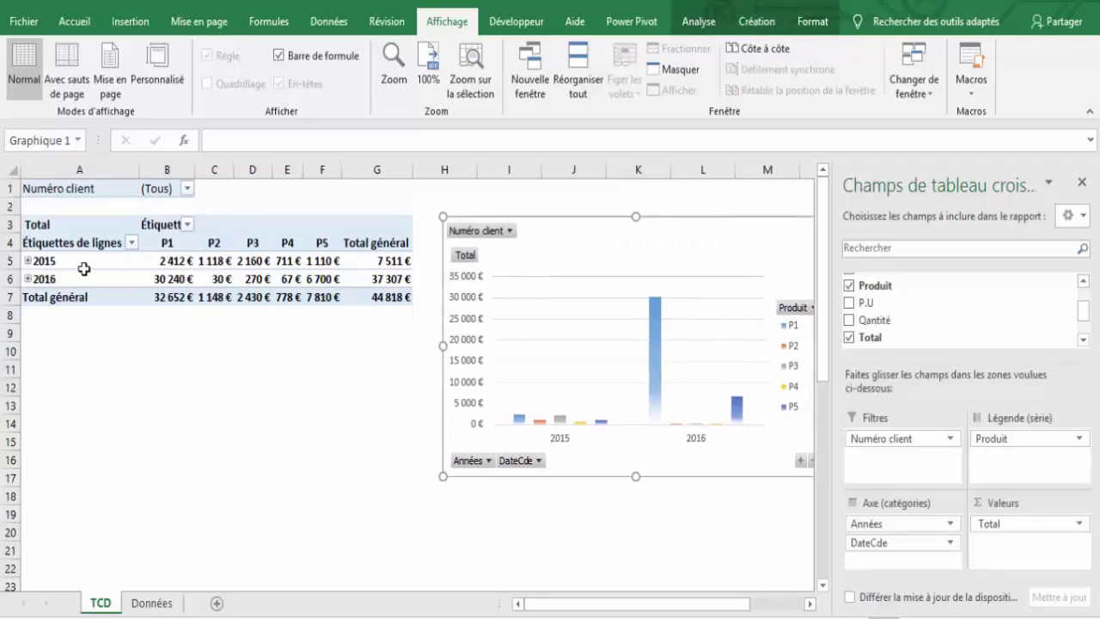
{"action": "left_click", "coordinate": [39, 257]}
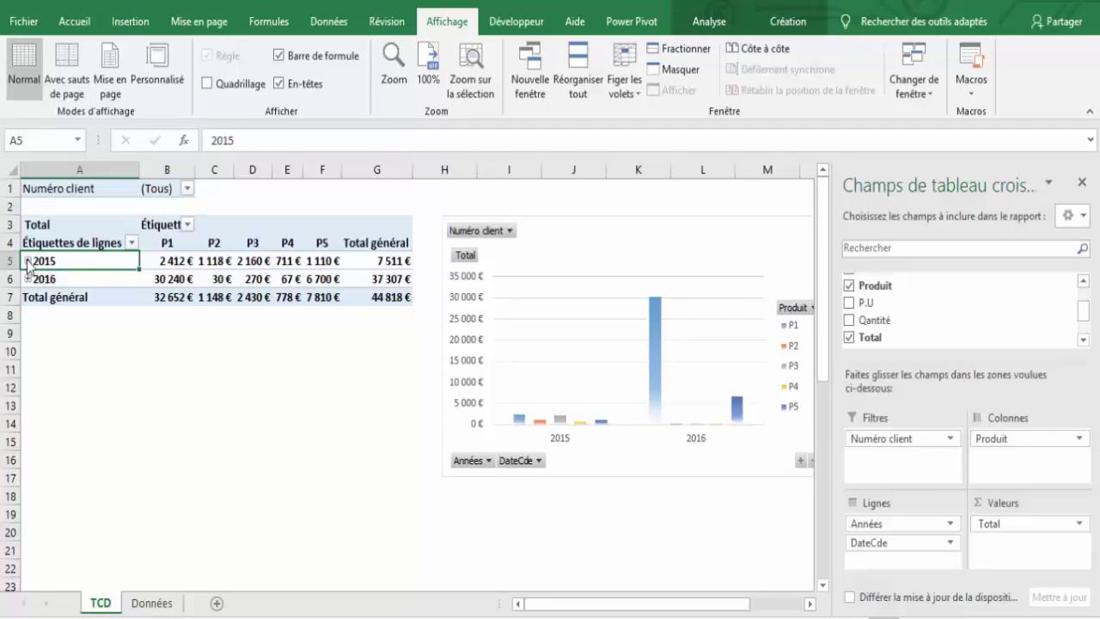
{"action": "left_click", "coordinate": [28, 260]}
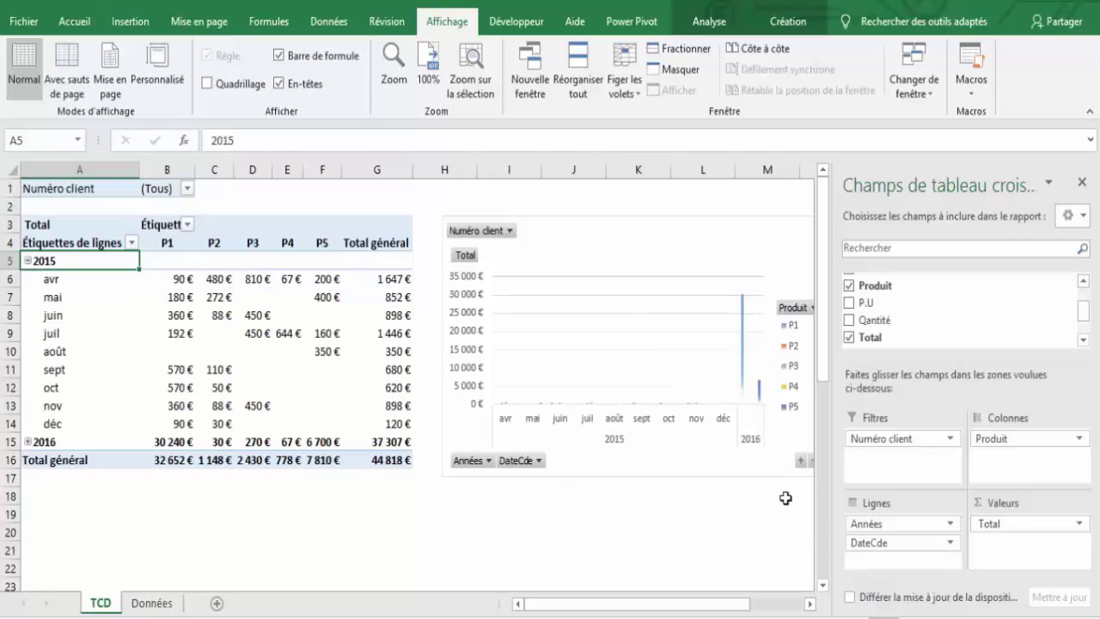
{"action": "left_click", "coordinate": [150, 602]}
{"action": "left_click", "coordinate": [78, 242]}
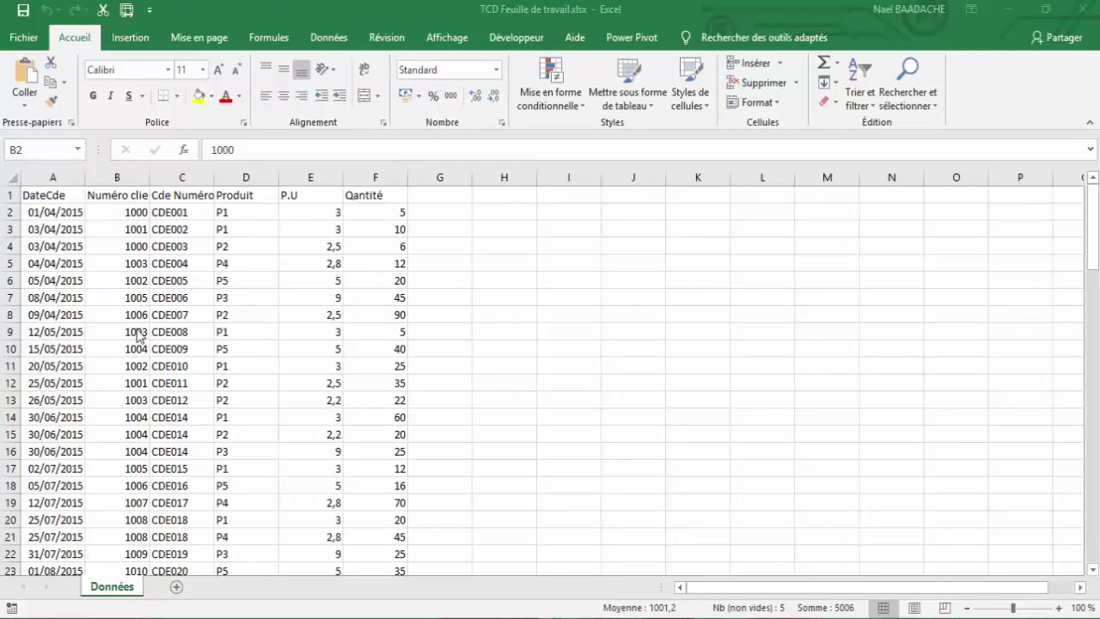
{"action": "left_click", "coordinate": [242, 387]}
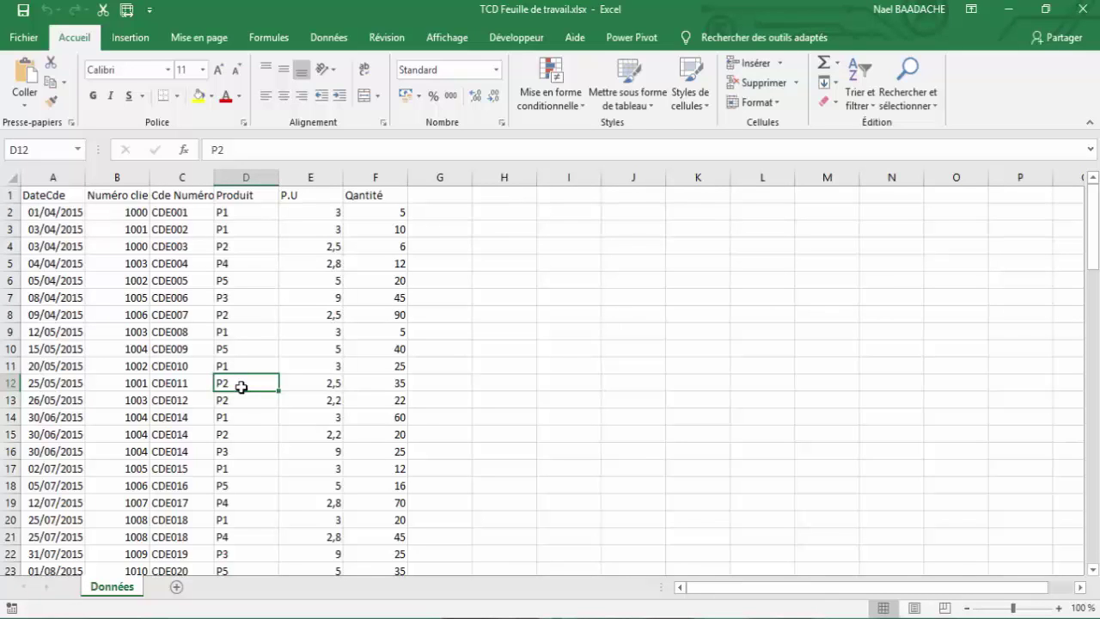
{"action": "scroll", "coordinate": [77, 420], "scroll_direction": "down", "scroll_amount": 2}
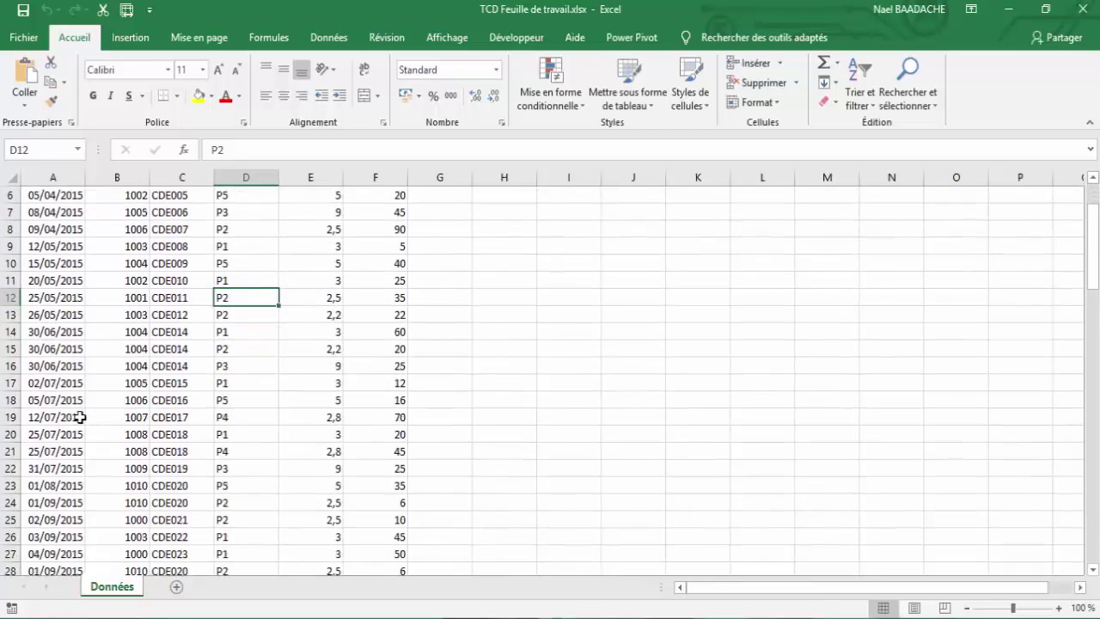
{"action": "scroll", "coordinate": [76, 421], "scroll_direction": "down", "scroll_amount": 2}
{"action": "scroll", "coordinate": [79, 421], "scroll_direction": "down", "scroll_amount": 7}
{"action": "scroll", "coordinate": [79, 421], "scroll_direction": "down", "scroll_amount": 2}
{"action": "scroll", "coordinate": [79, 421], "scroll_direction": "down", "scroll_amount": 4}
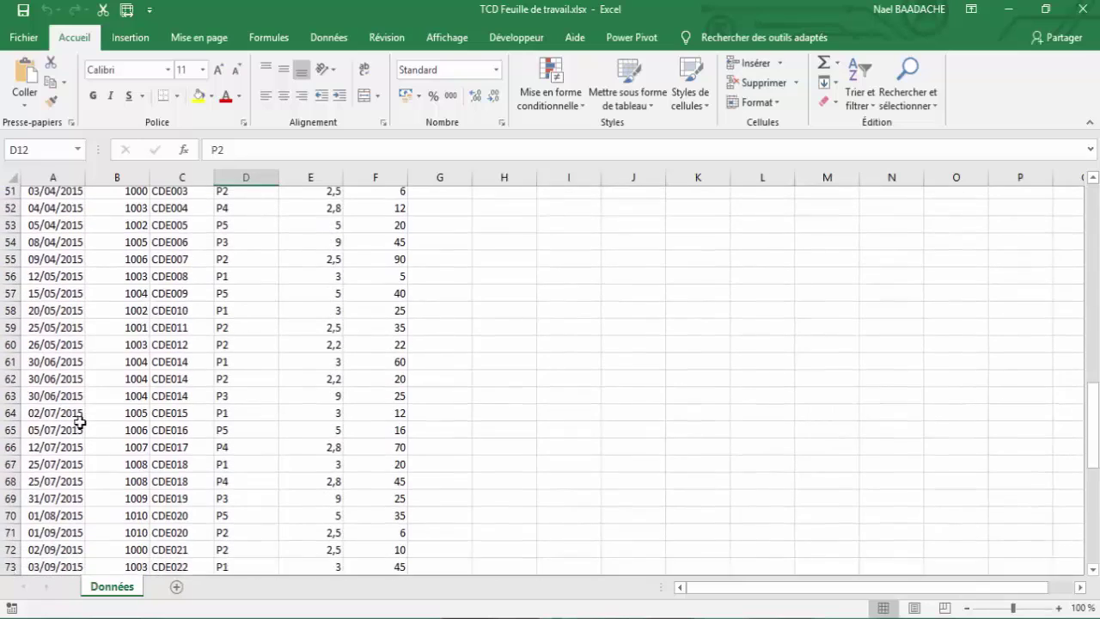
{"action": "scroll", "coordinate": [79, 421], "scroll_direction": "down", "scroll_amount": 6}
{"action": "scroll", "coordinate": [80, 421], "scroll_direction": "down", "scroll_amount": 3}
{"action": "scroll", "coordinate": [79, 421], "scroll_direction": "up", "scroll_amount": 3}
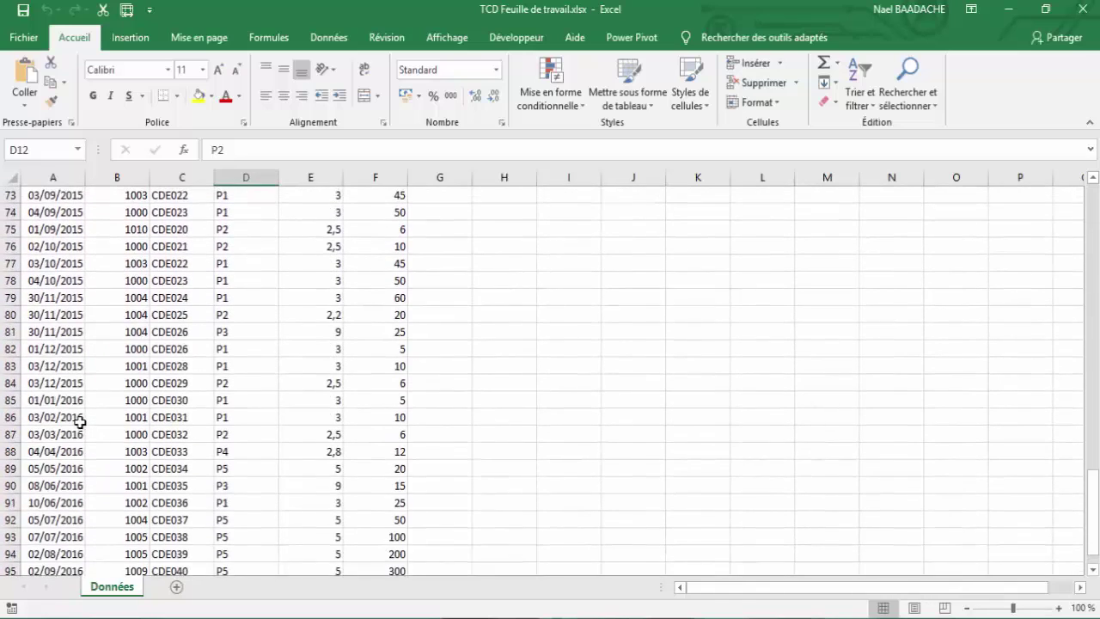
{"action": "scroll", "coordinate": [79, 421], "scroll_direction": "up", "scroll_amount": 6}
{"action": "scroll", "coordinate": [79, 421], "scroll_direction": "up", "scroll_amount": 10}
{"action": "scroll", "coordinate": [79, 421], "scroll_direction": "up", "scroll_amount": 4}
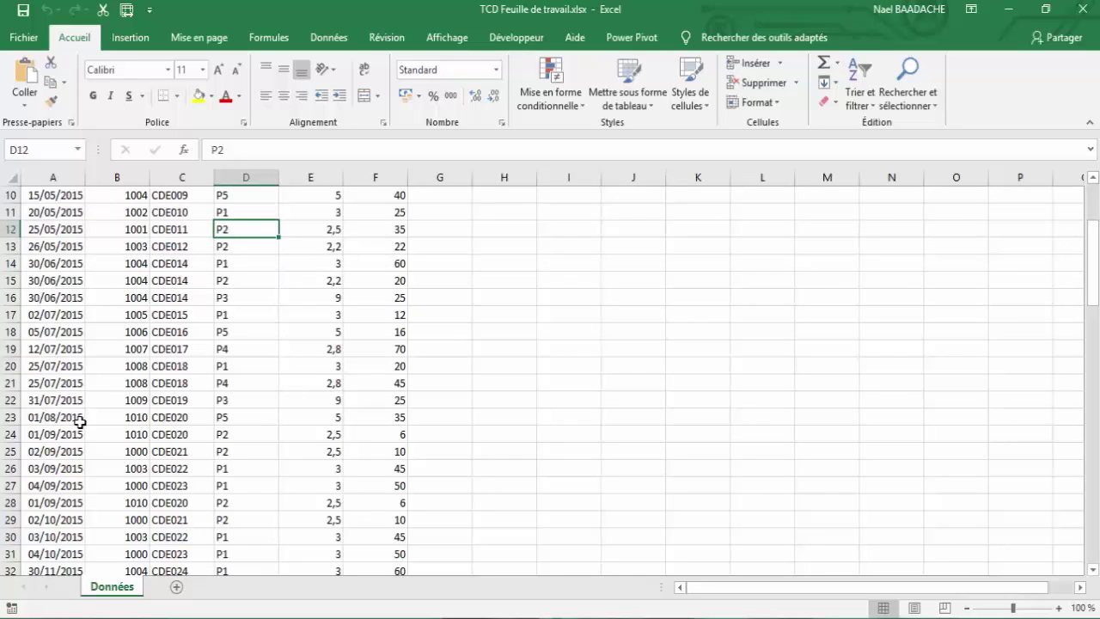
{"action": "left_click", "coordinate": [171, 343]}
Preview the table style gallery without choosing a style, then start creating a table from $A$1:$F$96
{"action": "left_click", "coordinate": [117, 229]}
{"action": "key", "text": "alt+n"}
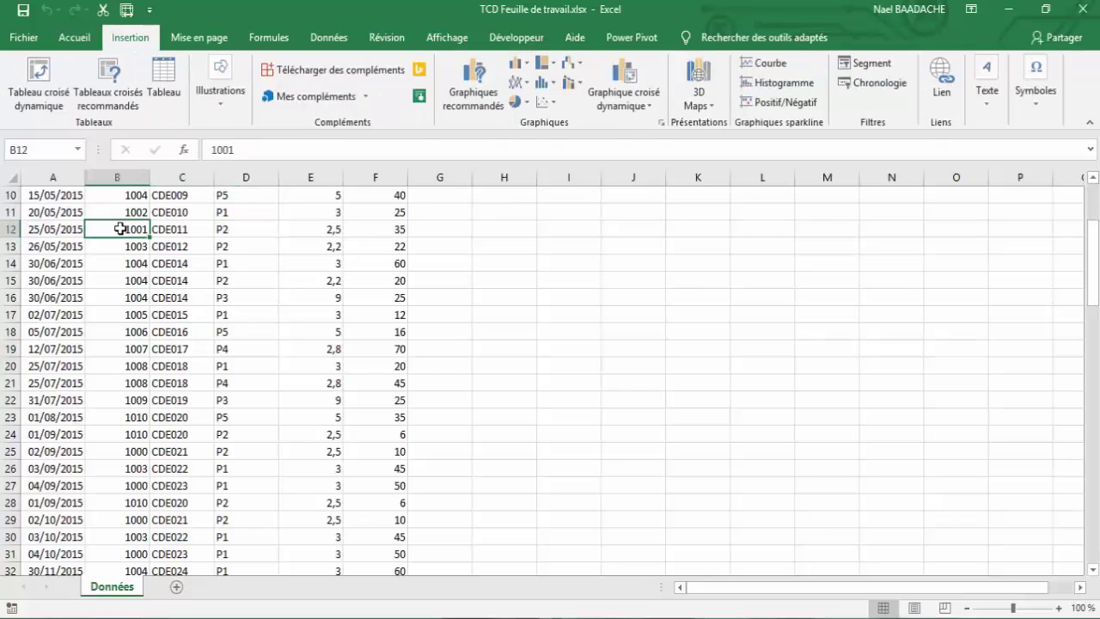
{"action": "left_click", "coordinate": [81, 39]}
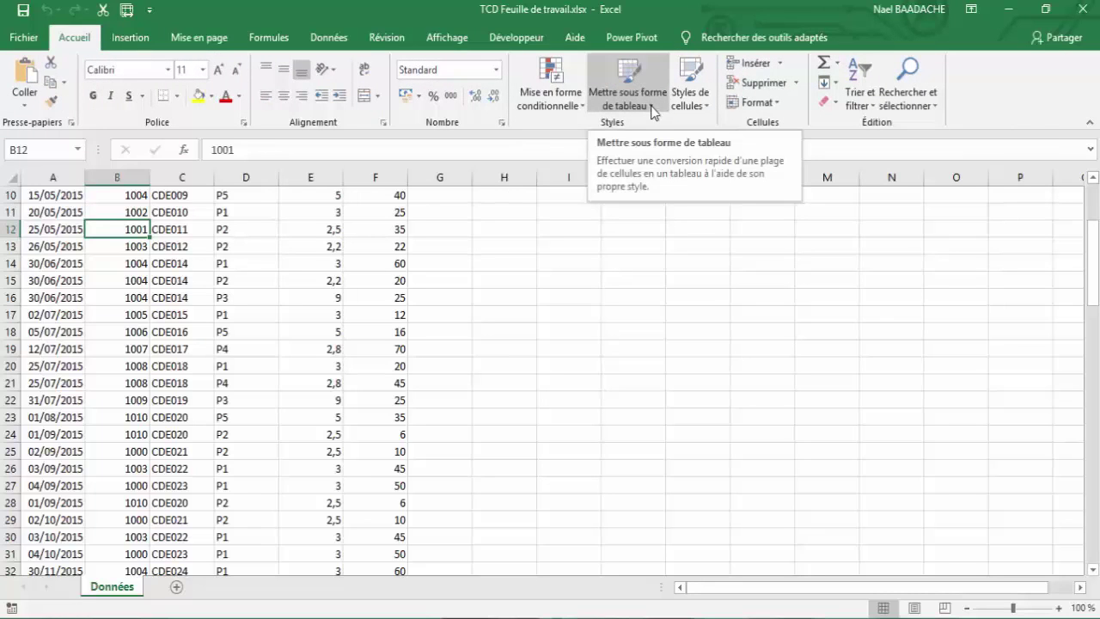
{"action": "left_click", "coordinate": [652, 110]}
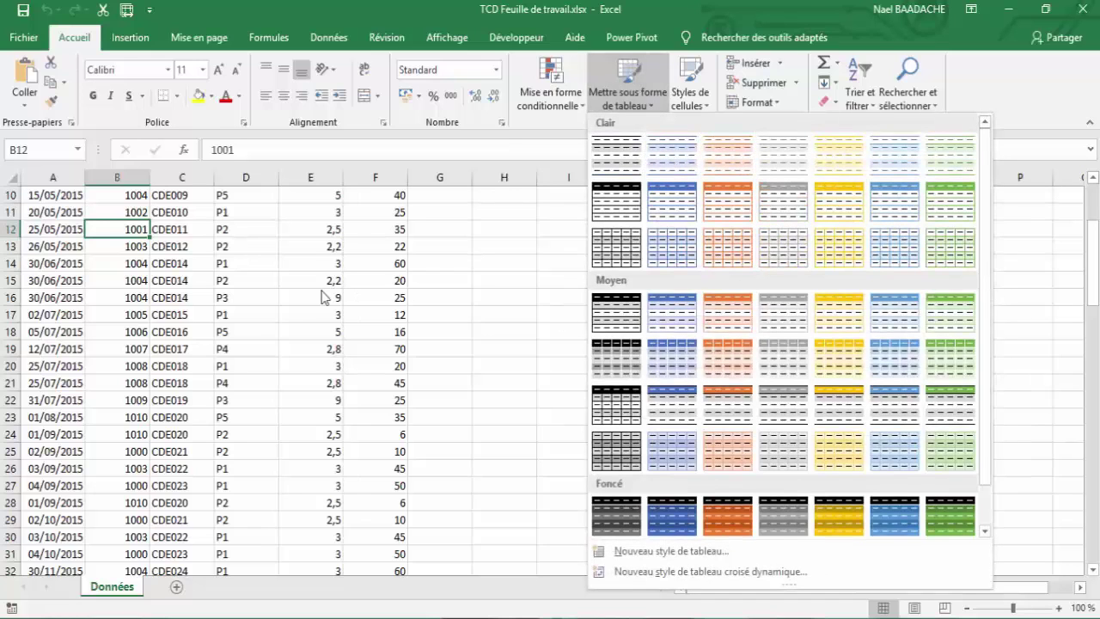
{"action": "left_click", "coordinate": [183, 295]}
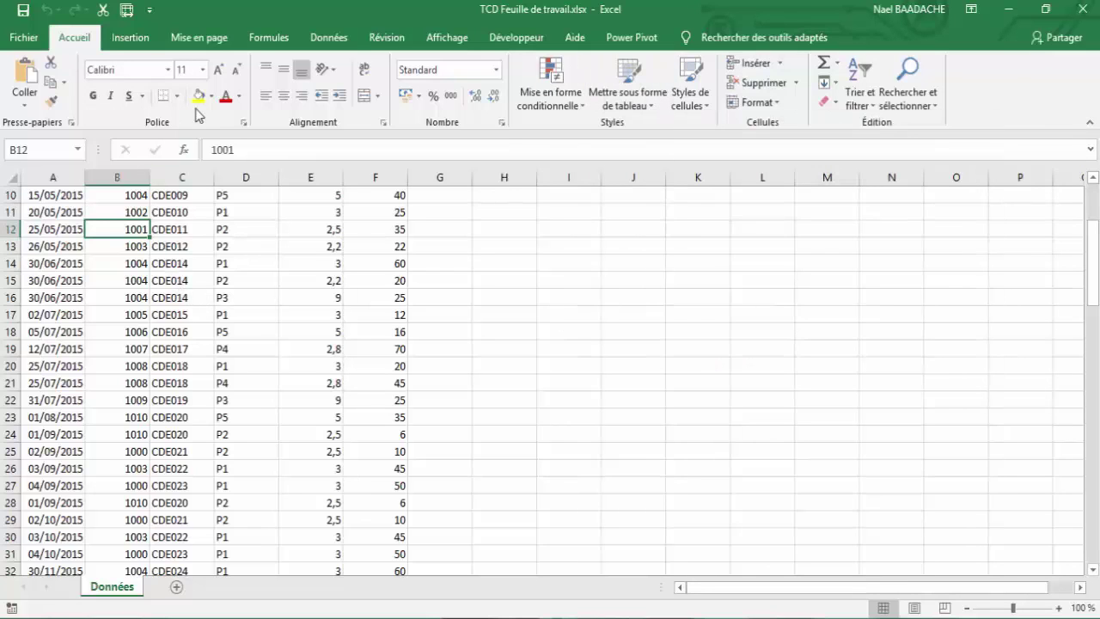
{"action": "left_click", "coordinate": [138, 39]}
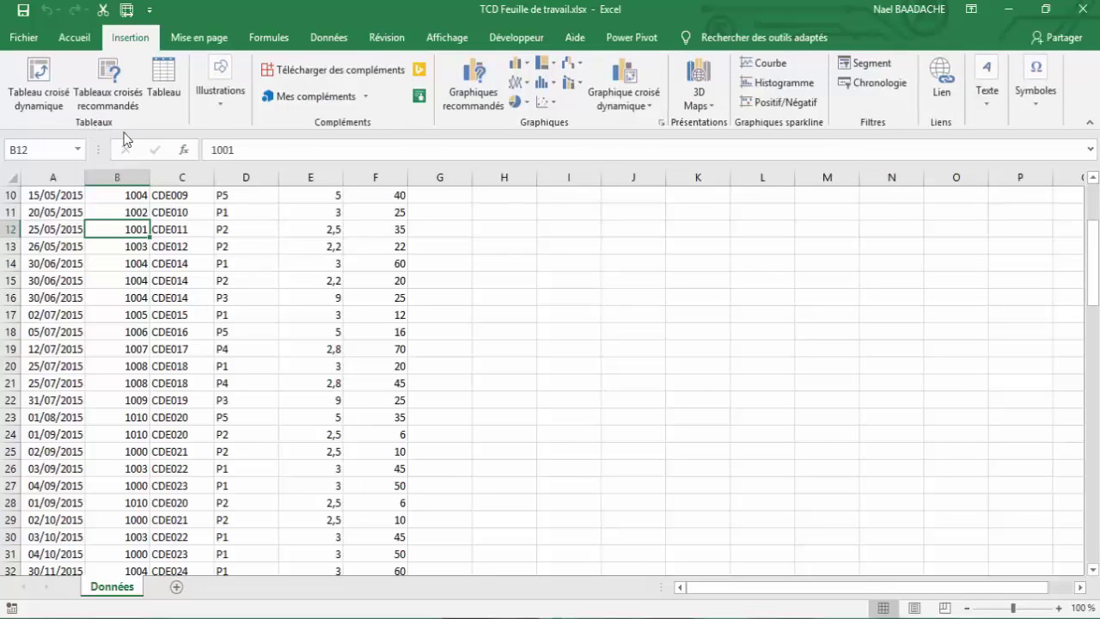
{"action": "left_click", "coordinate": [162, 78]}
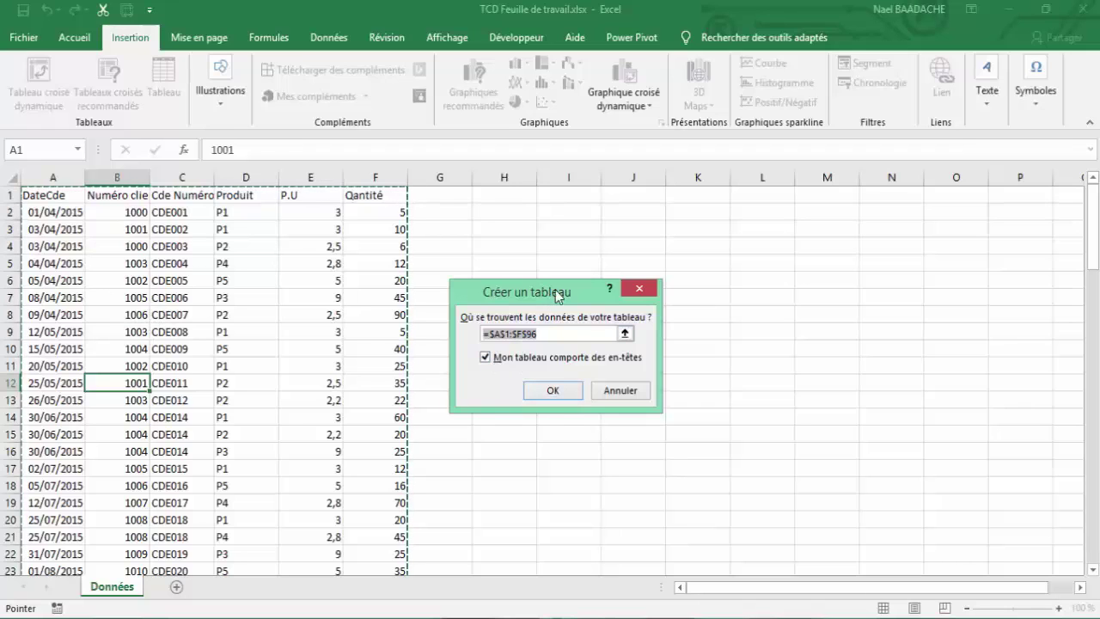
Confirm the table over $A$1:$F$96 with 'Mon tableau comporte des en-têtes' checked
{"action": "left_click_drag", "start_coordinate": [547, 294], "coordinate": [662, 235]}
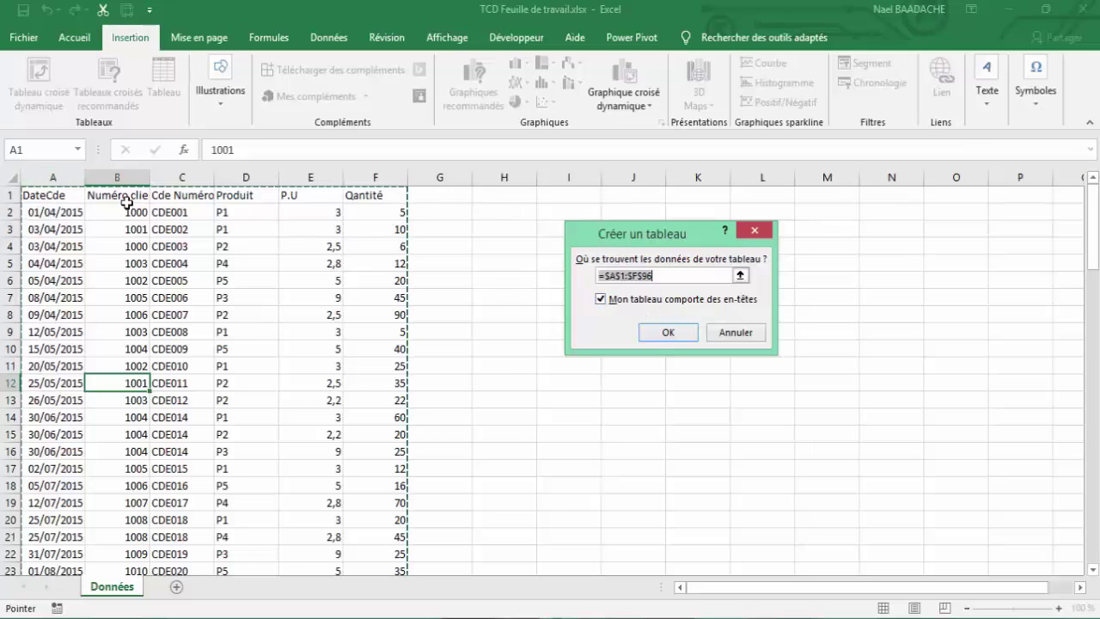
{"action": "left_click", "coordinate": [668, 334]}
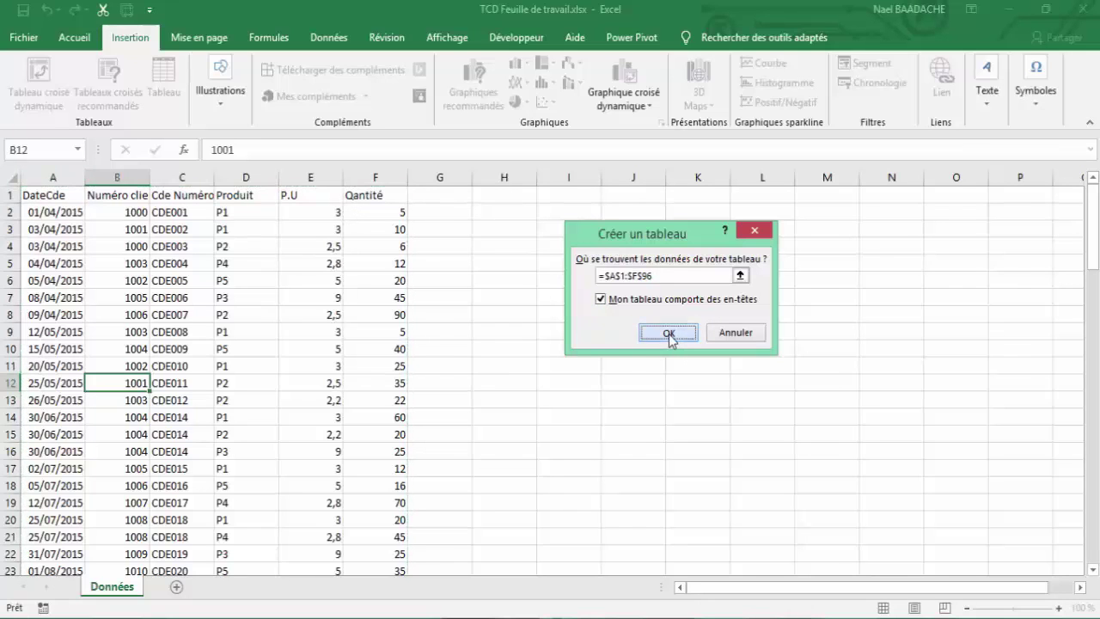
Replace Tableau1 with Données in the Nom du tableau box
{"action": "left_click", "coordinate": [251, 300]}
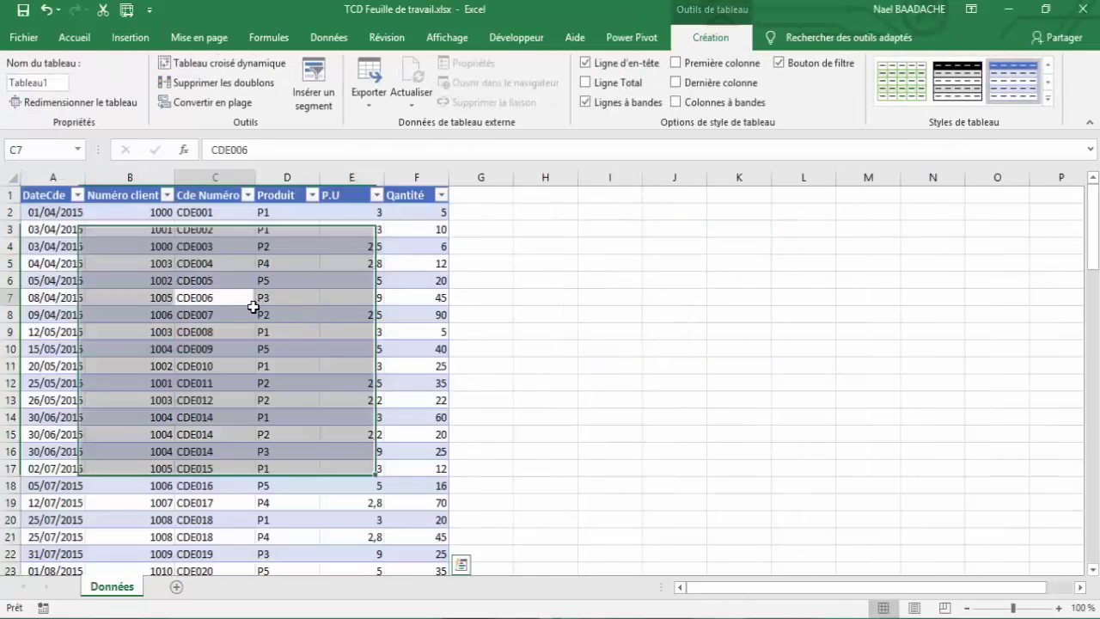
{"action": "left_click", "coordinate": [191, 268]}
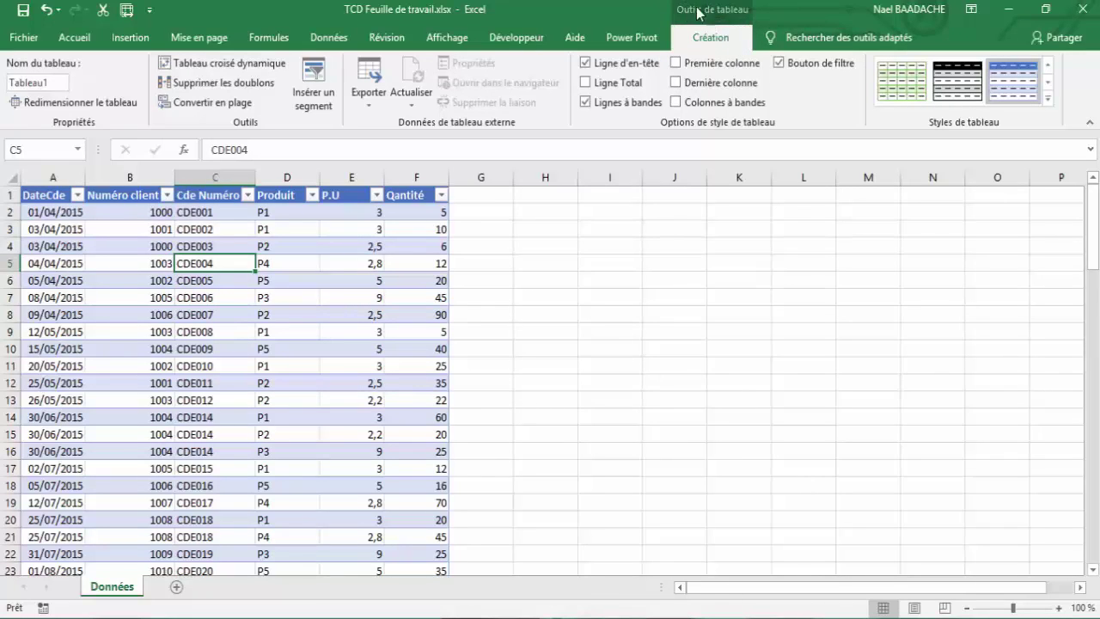
{"action": "left_click", "coordinate": [63, 83]}
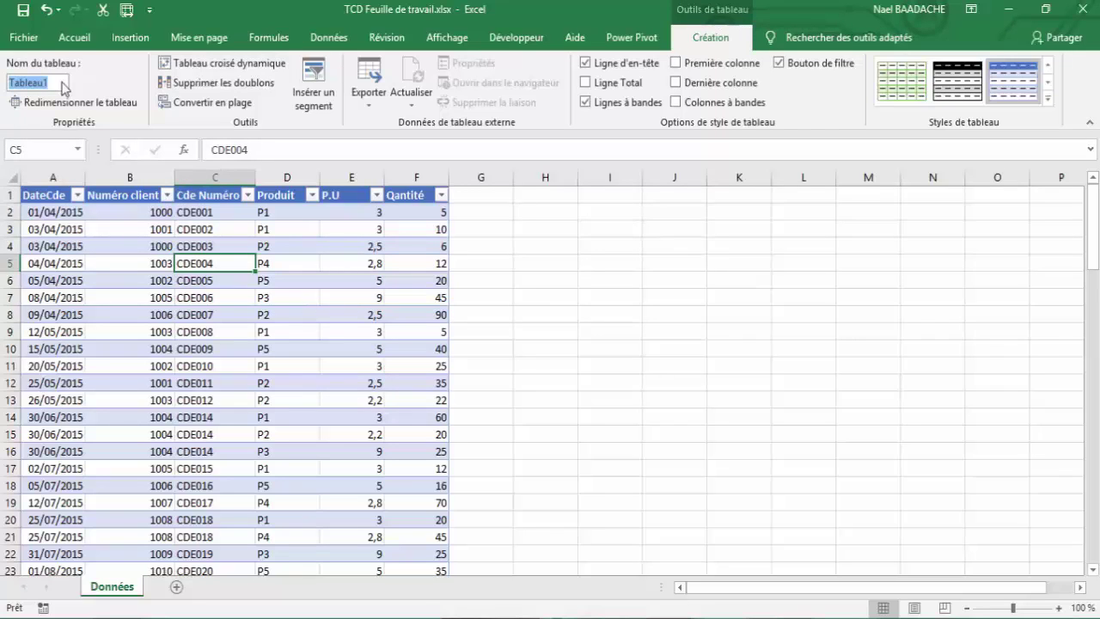
{"action": "type", "text": "Données"}
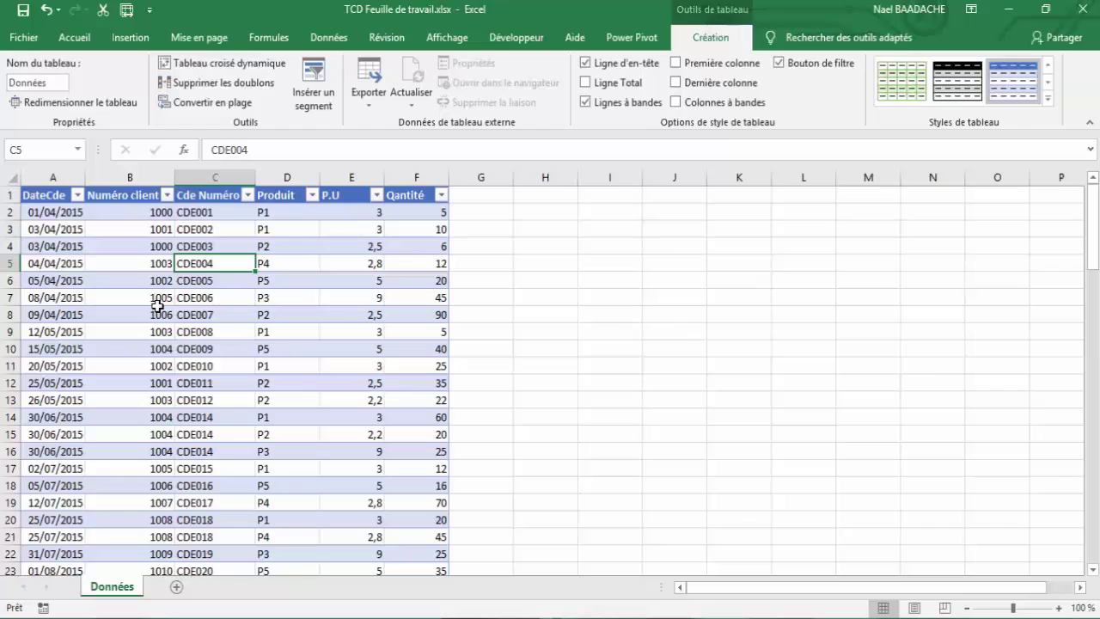
{"action": "left_click", "coordinate": [161, 309]}
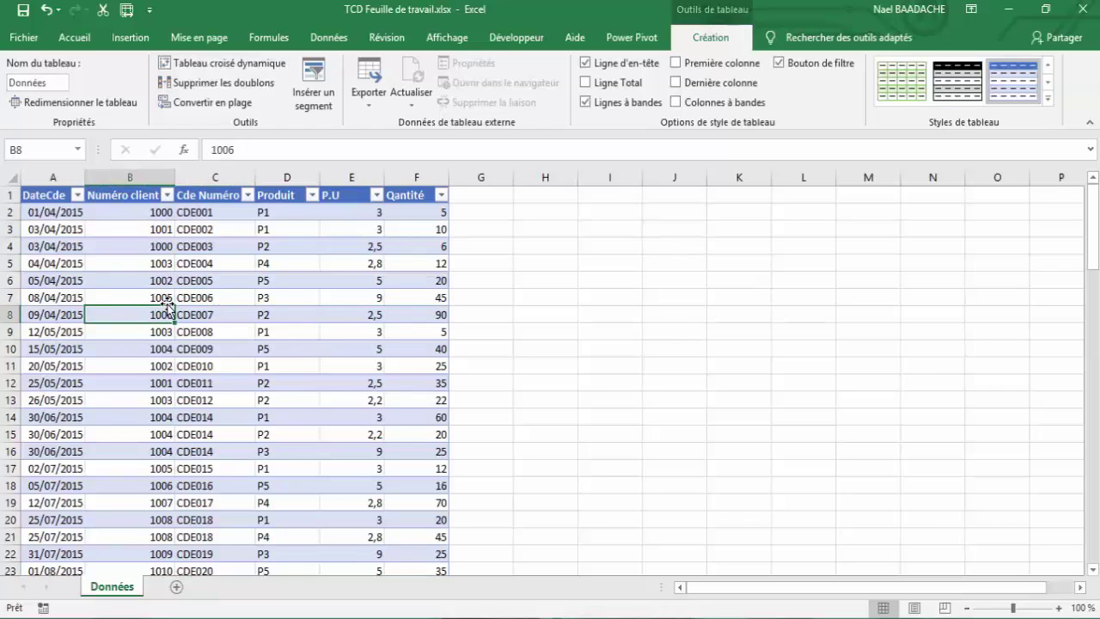
{"action": "left_click", "coordinate": [200, 265]}
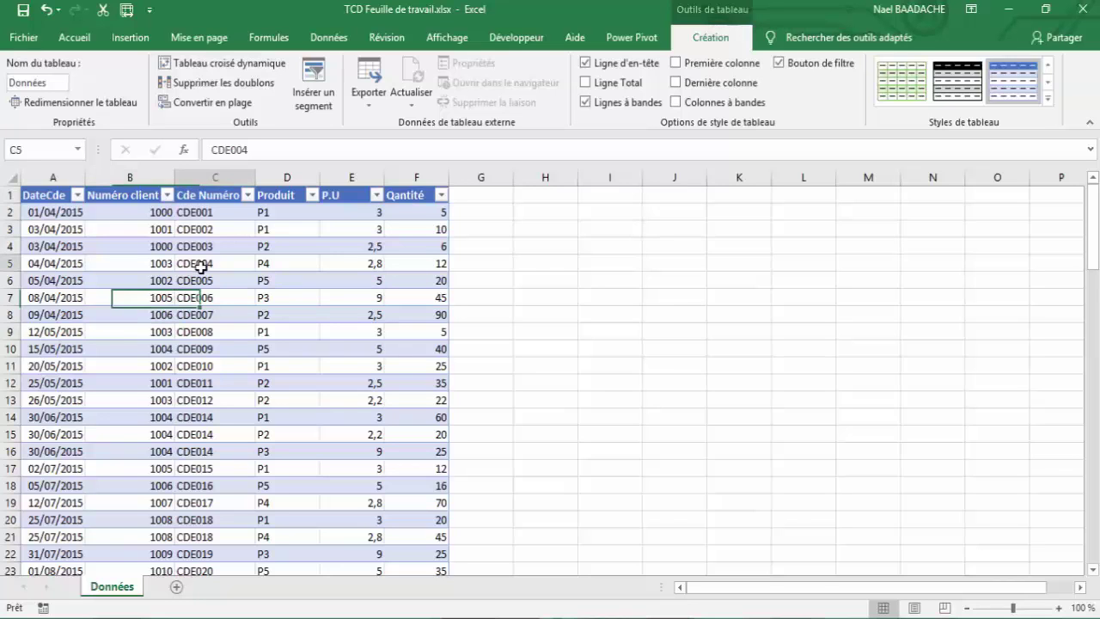
{"action": "scroll", "coordinate": [200, 267], "scroll_direction": "down", "scroll_amount": 6}
{"action": "scroll", "coordinate": [201, 266], "scroll_direction": "down", "scroll_amount": 3}
{"action": "scroll", "coordinate": [201, 266], "scroll_direction": "down", "scroll_amount": 3}
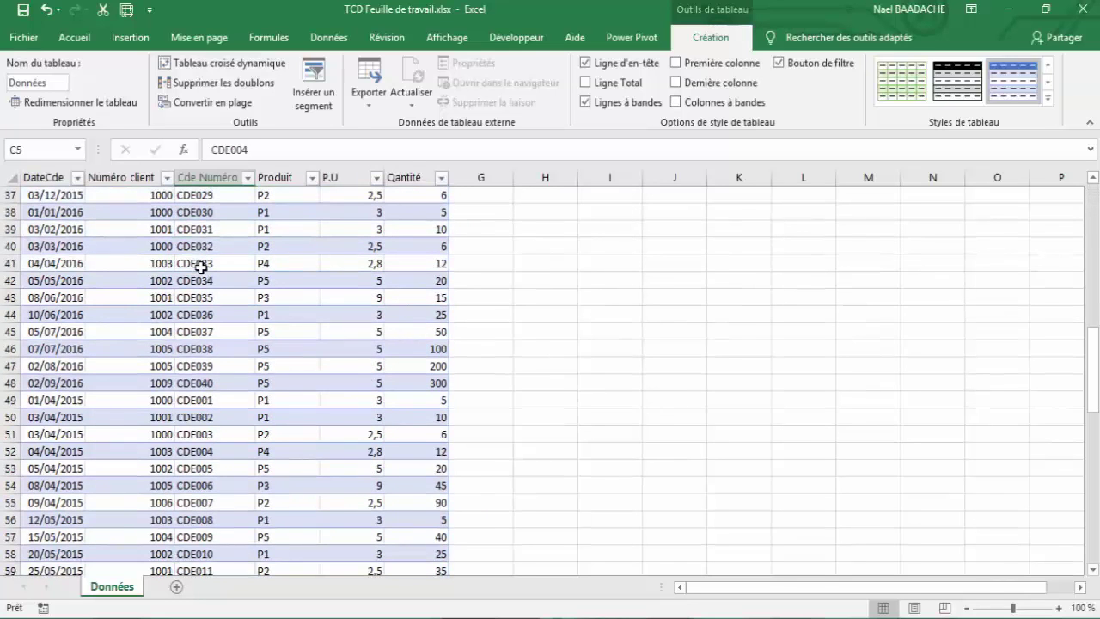
{"action": "scroll", "coordinate": [200, 267], "scroll_direction": "down", "scroll_amount": 3}
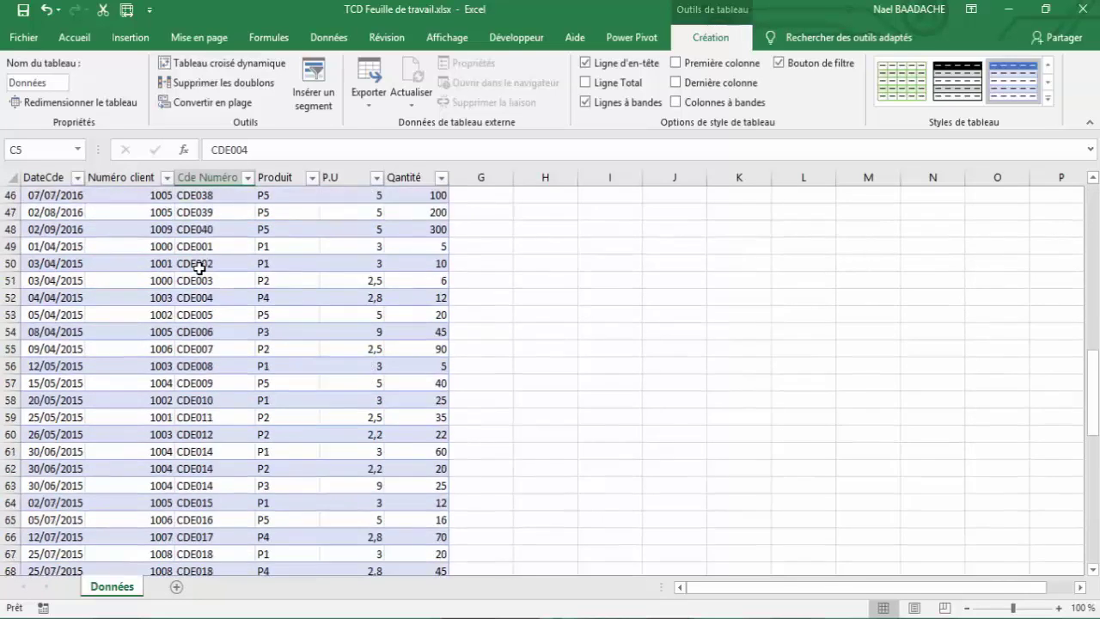
{"action": "scroll", "coordinate": [201, 267], "scroll_direction": "down", "scroll_amount": 3}
{"action": "scroll", "coordinate": [200, 267], "scroll_direction": "down", "scroll_amount": 4}
{"action": "scroll", "coordinate": [200, 266], "scroll_direction": "down", "scroll_amount": 5}
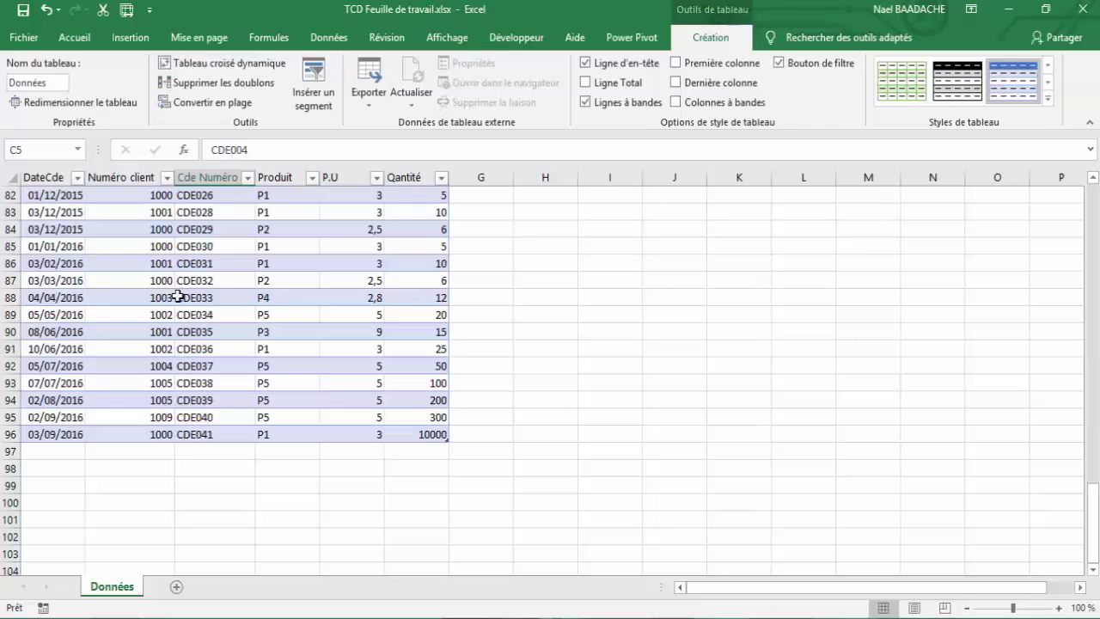
{"action": "scroll", "coordinate": [177, 297], "scroll_direction": "up", "scroll_amount": 7}
{"action": "scroll", "coordinate": [176, 296], "scroll_direction": "up", "scroll_amount": 17}
{"action": "scroll", "coordinate": [176, 296], "scroll_direction": "up", "scroll_amount": 3}
{"action": "left_click", "coordinate": [113, 265]}
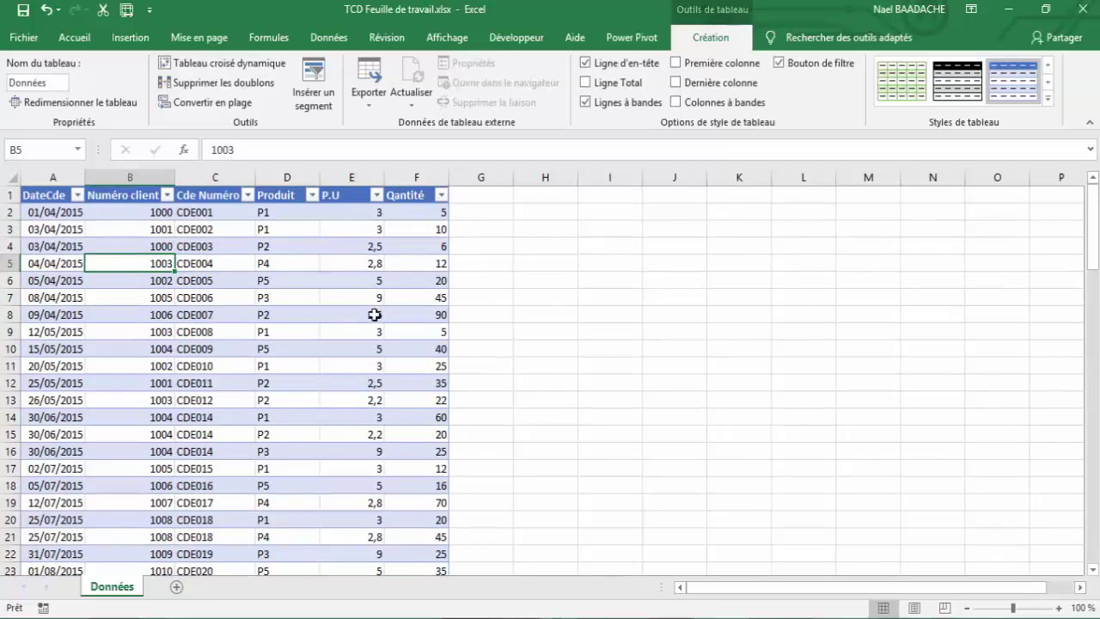
Add a TOTAL heading in G1, extending the table by a column
{"action": "left_click", "coordinate": [487, 197]}
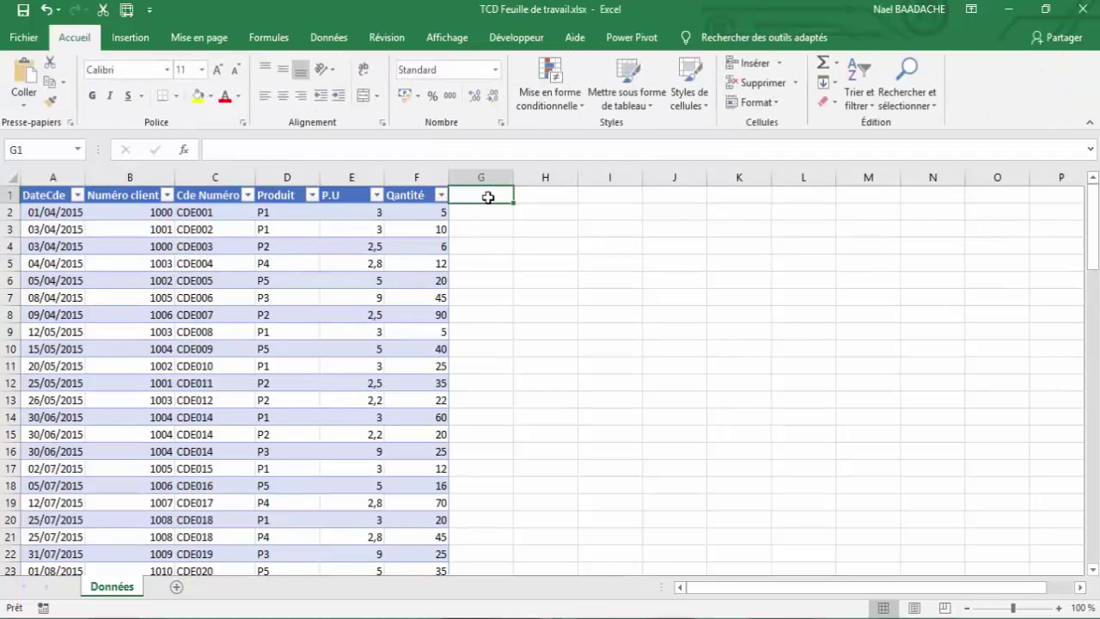
{"action": "type", "text": "TO"}
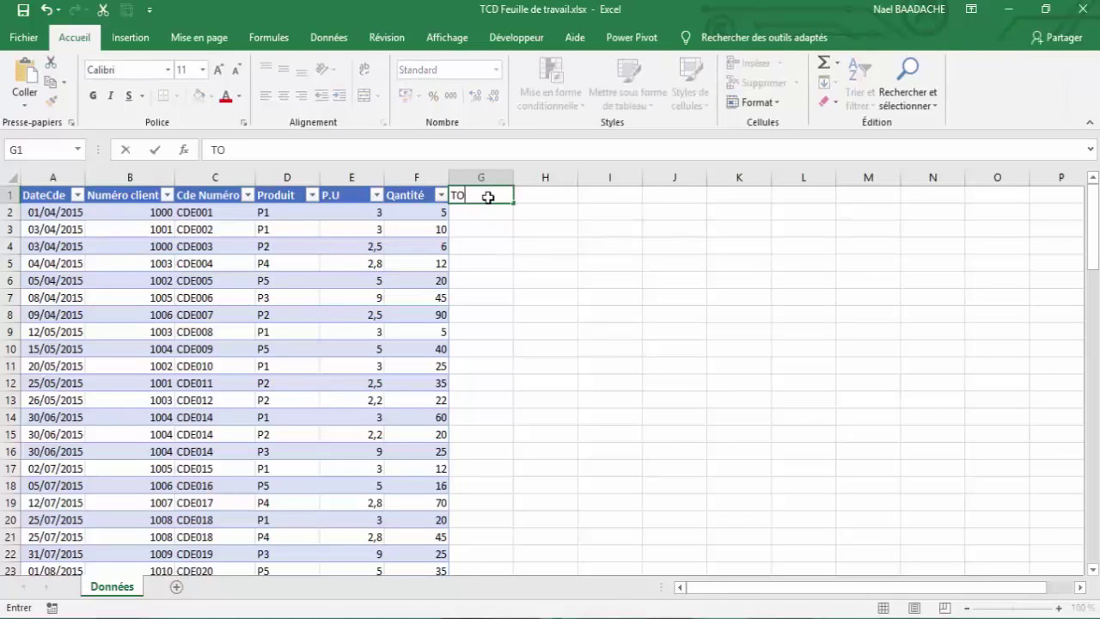
{"action": "type", "text": "TAL"}
{"action": "key", "text": "Return"}
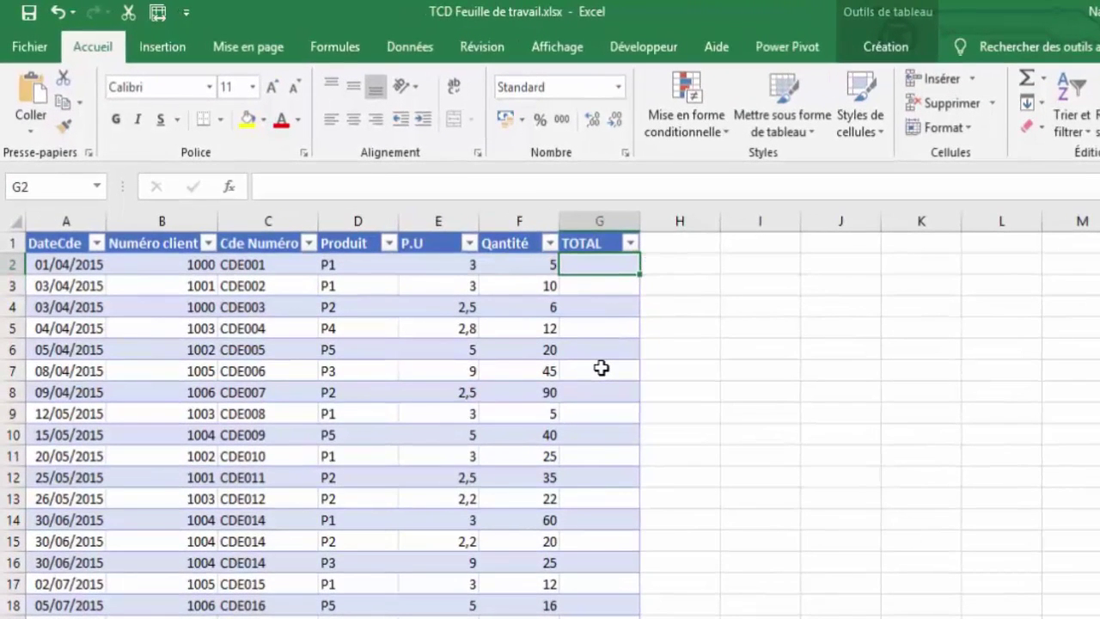
{"action": "type", "text": "="}
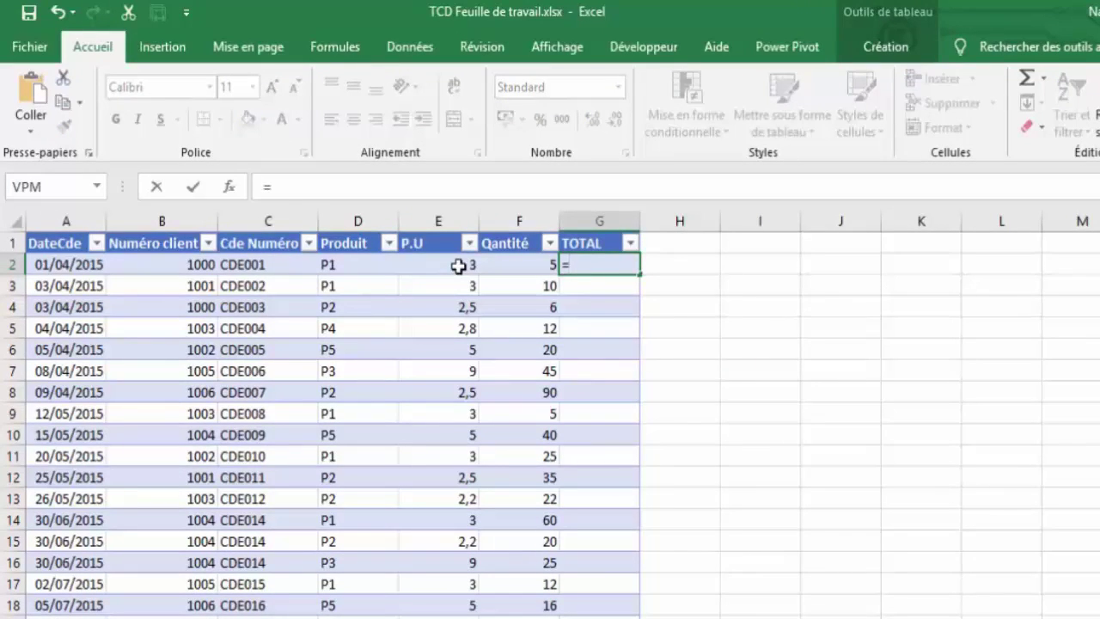
{"action": "left_click", "coordinate": [459, 267]}
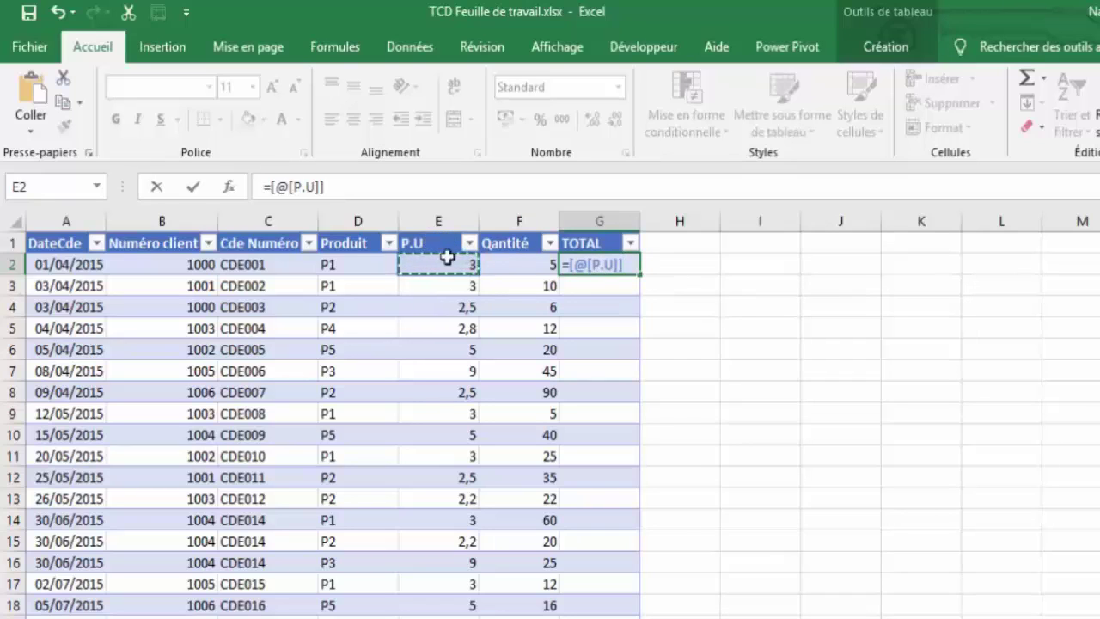
{"action": "type", "text": "*"}
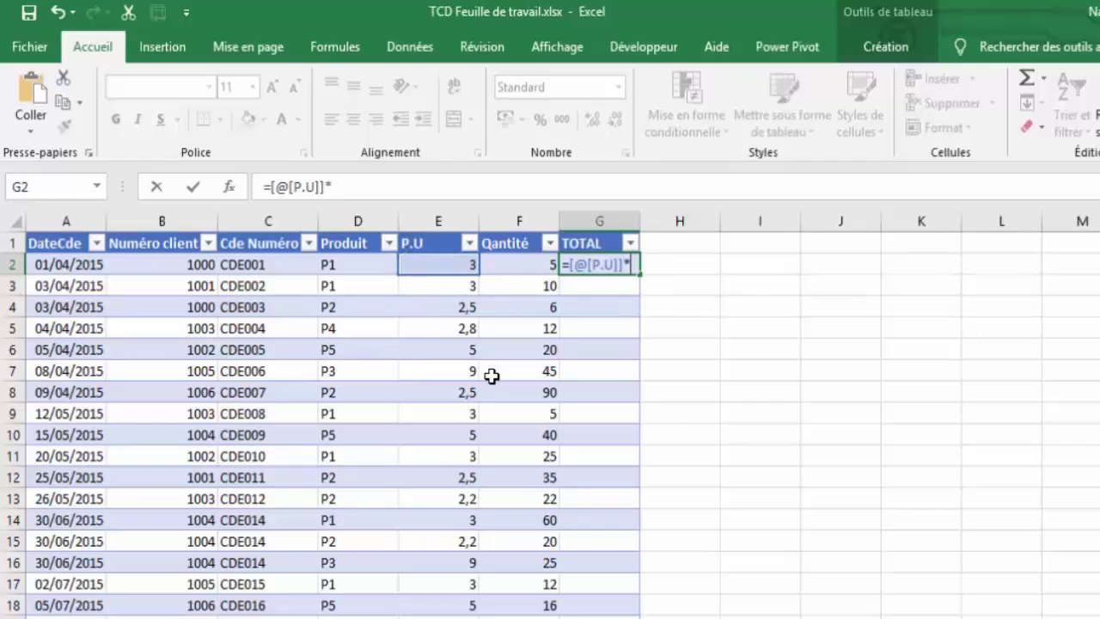
{"action": "left_click", "coordinate": [531, 260]}
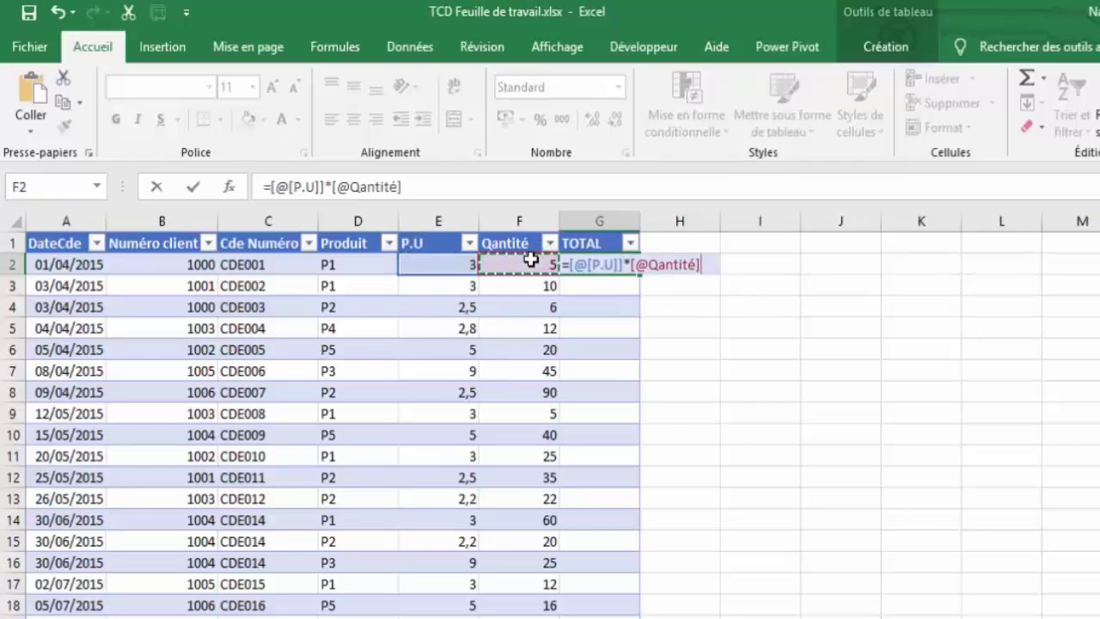
{"action": "key", "text": "Return"}
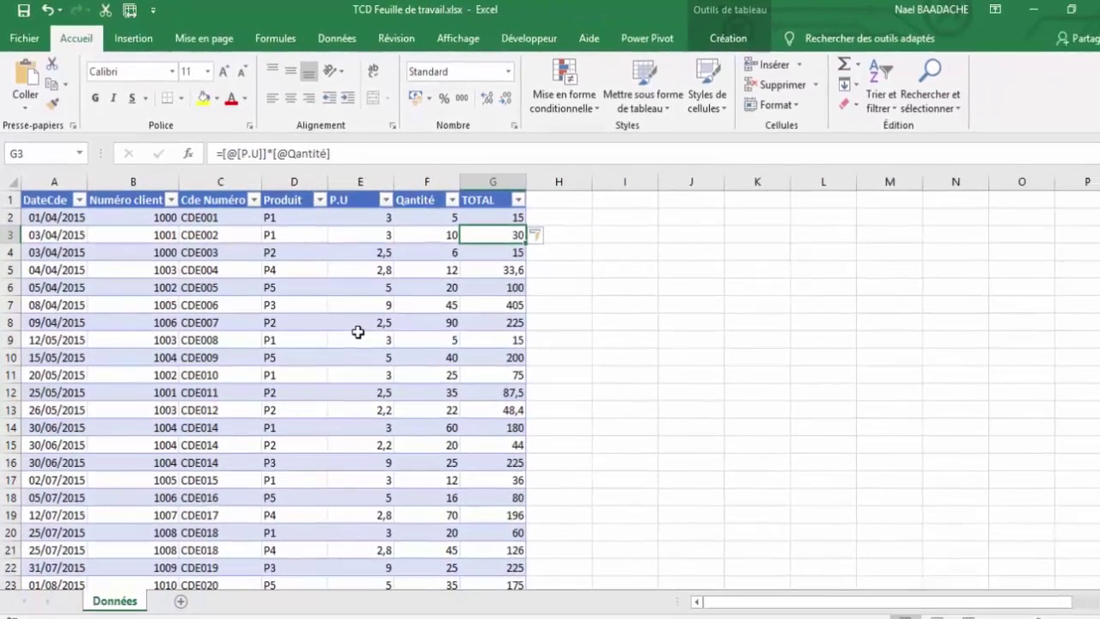
{"action": "left_click", "coordinate": [350, 327]}
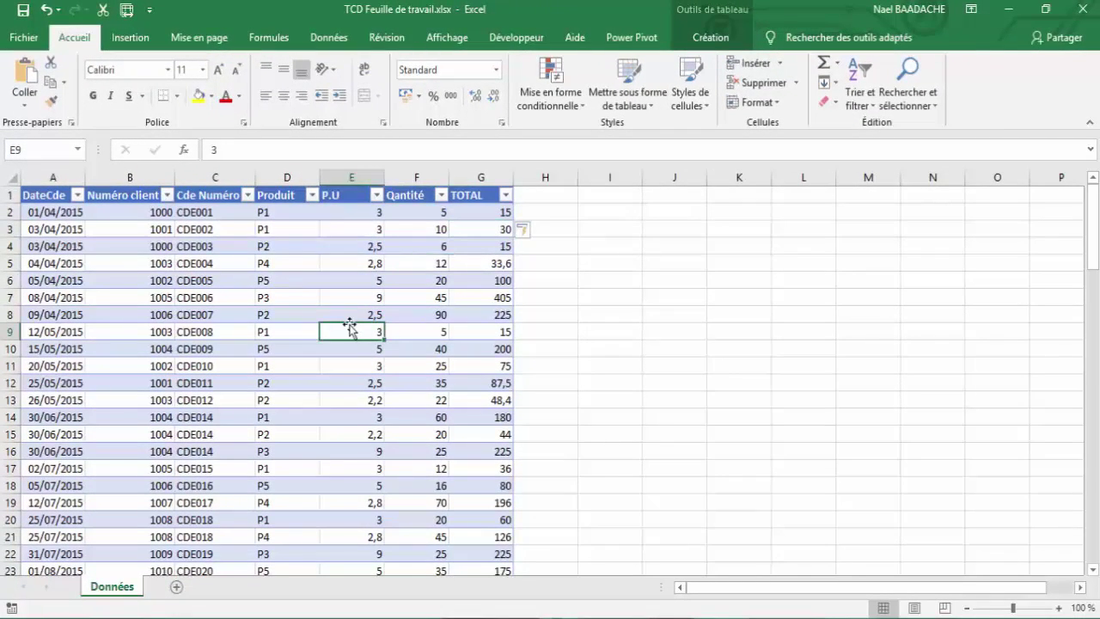
{"action": "left_click", "coordinate": [234, 276]}
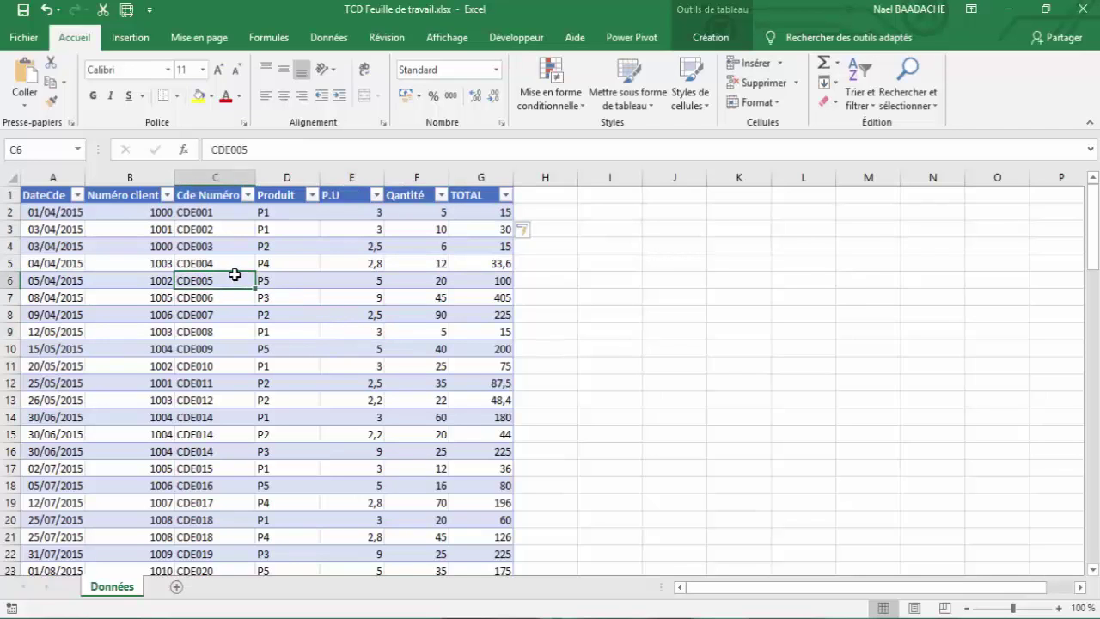
Insert a pivot table from the Données table, placed on Nouvelle feuille de calcul
{"action": "left_click", "coordinate": [138, 38]}
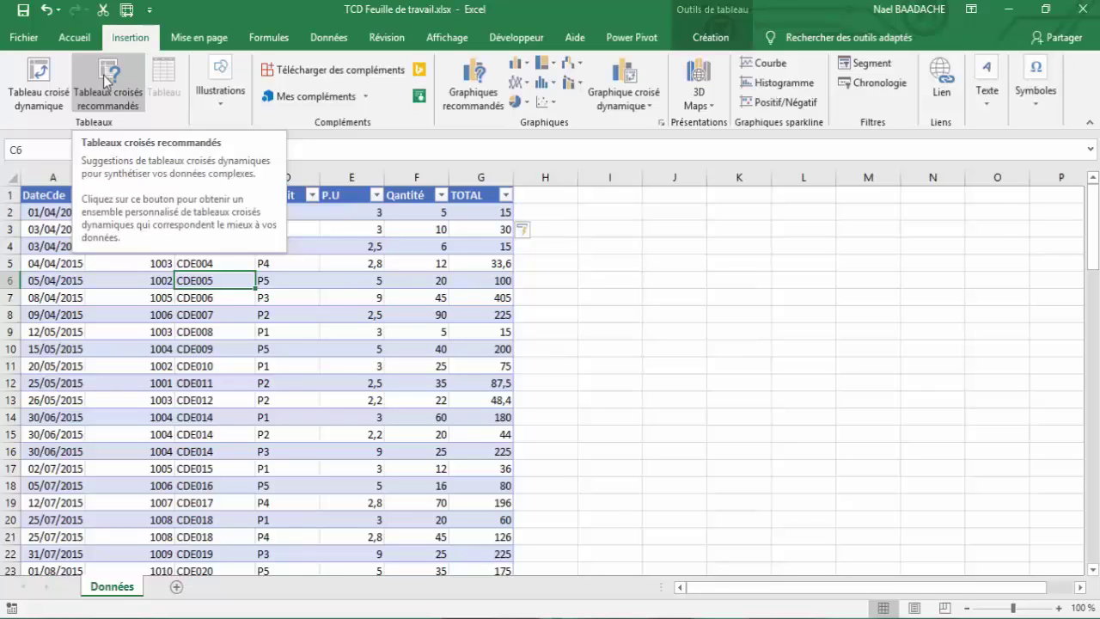
{"action": "left_click", "coordinate": [40, 79]}
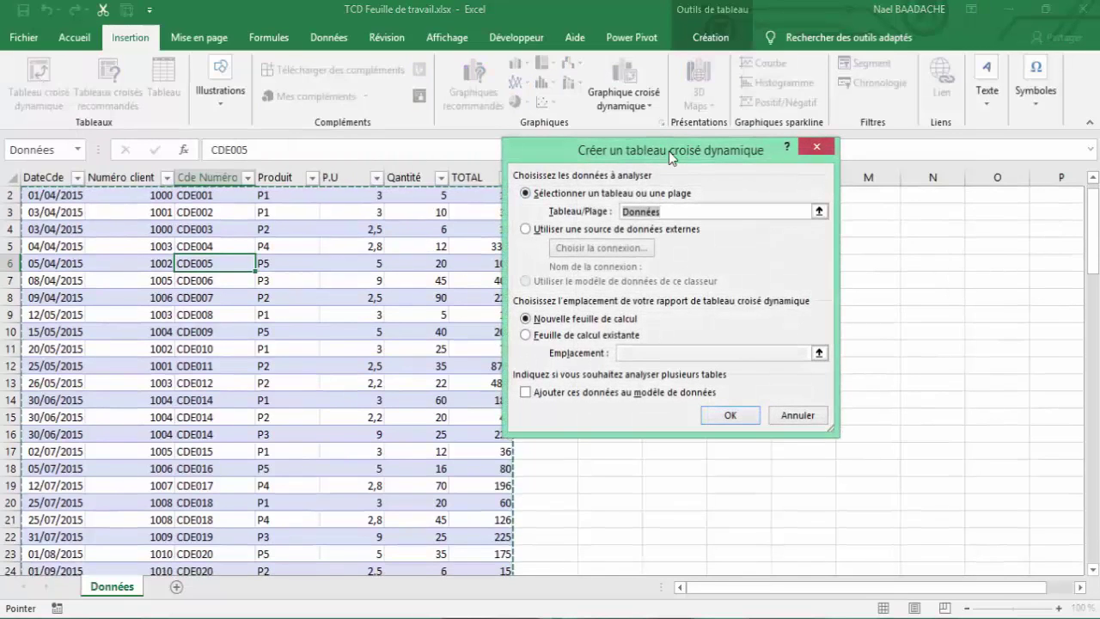
{"action": "left_click_drag", "start_coordinate": [668, 151], "coordinate": [815, 178]}
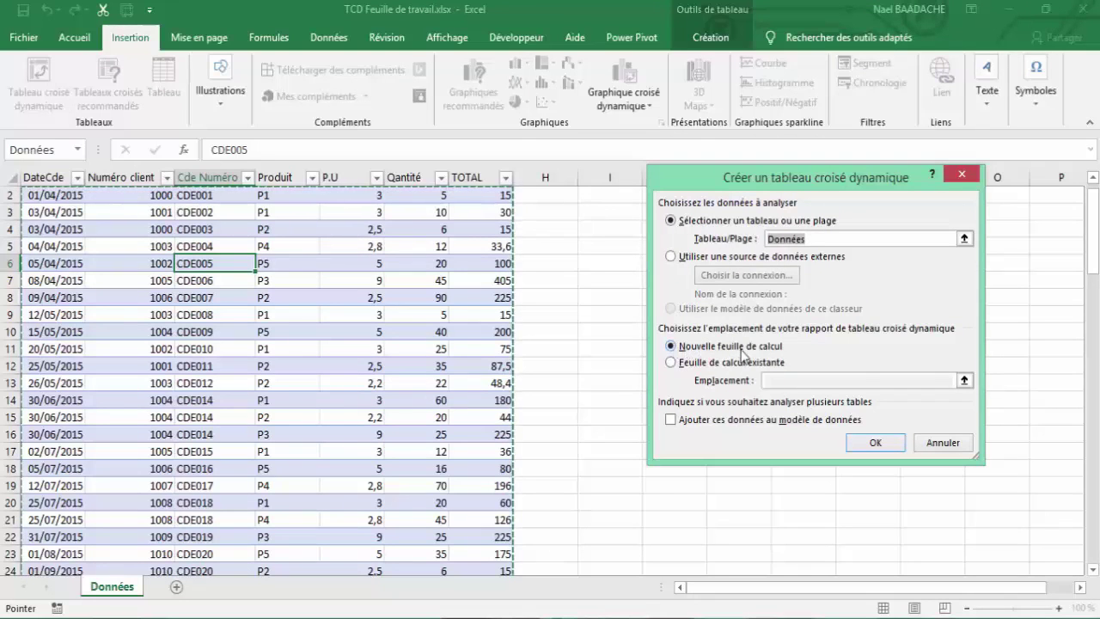
{"action": "left_click", "coordinate": [672, 364]}
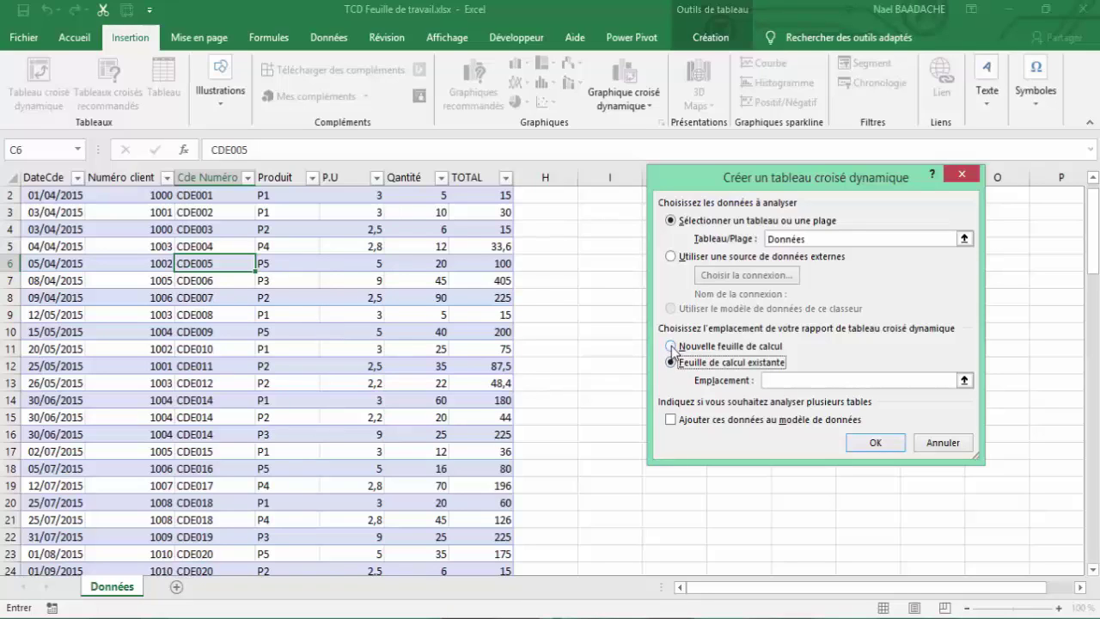
{"action": "left_click", "coordinate": [672, 346]}
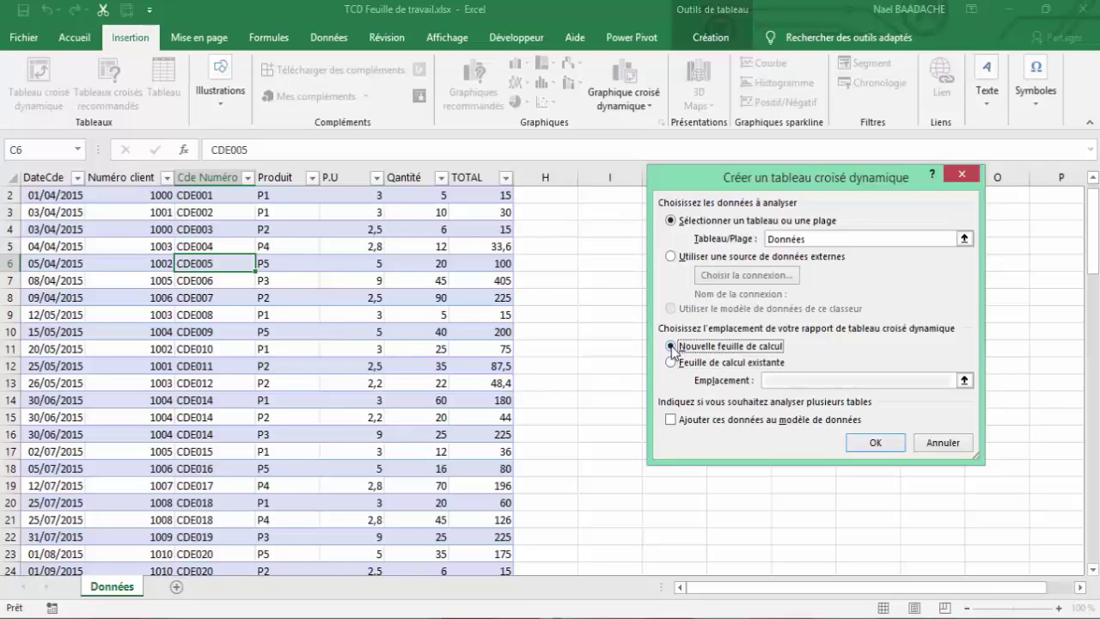
{"action": "left_click", "coordinate": [877, 443]}
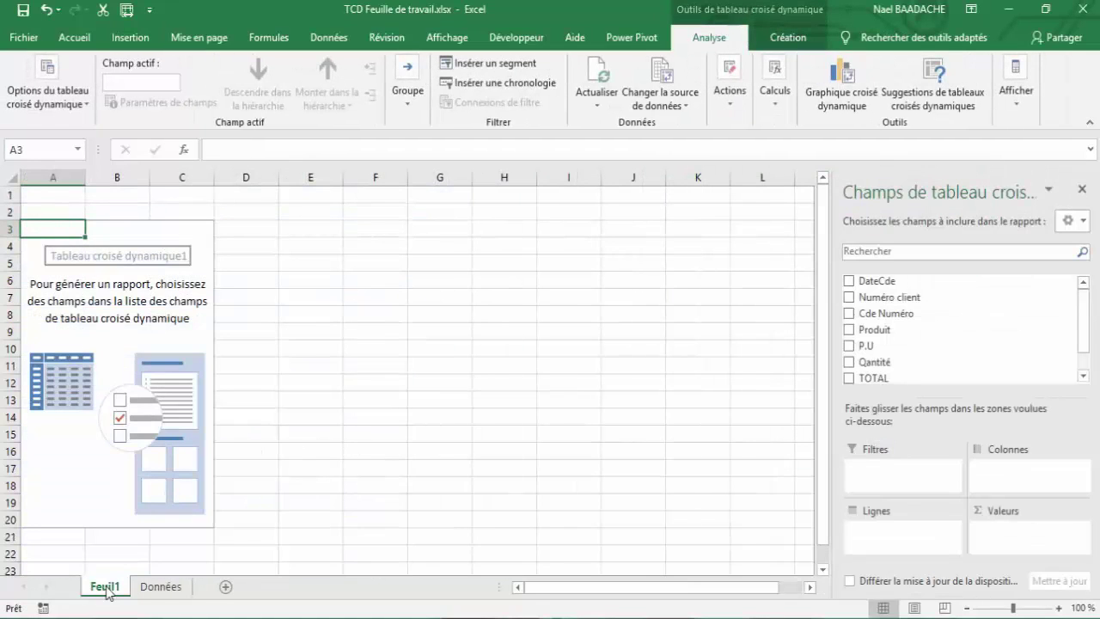
Rename the new sheet Feuil1 to TCD
{"action": "right_click", "coordinate": [108, 592]}
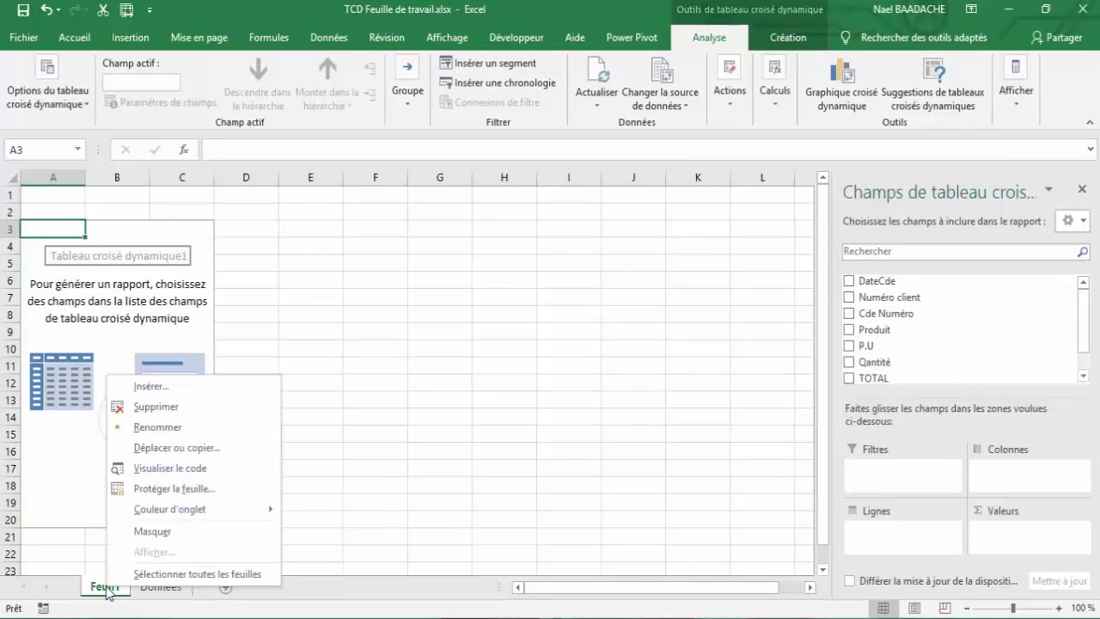
{"action": "left_click", "coordinate": [171, 434]}
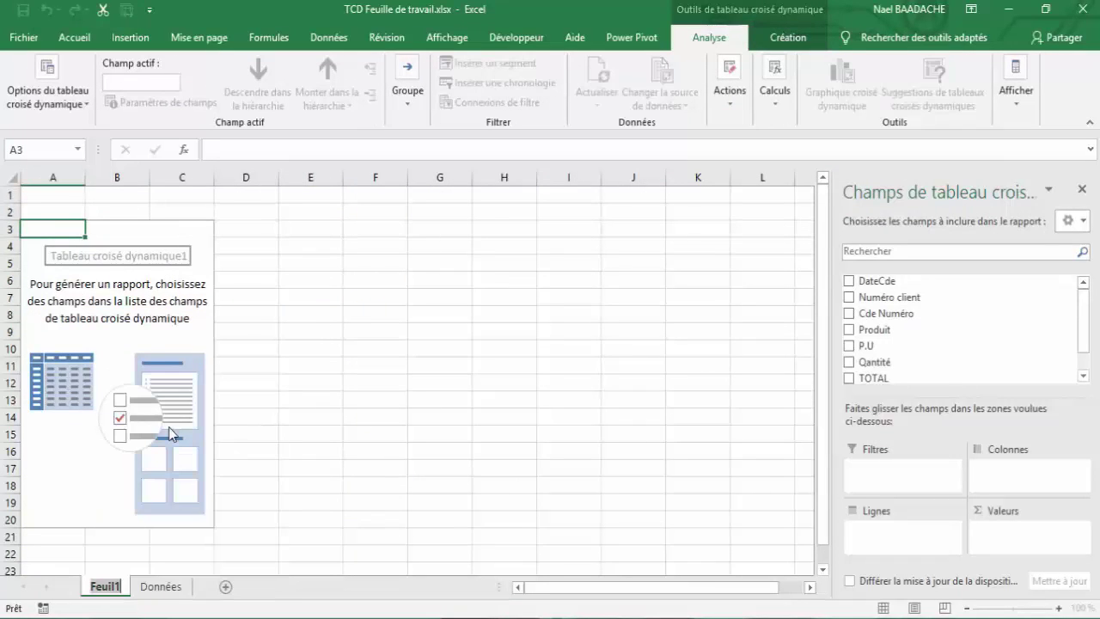
{"action": "type", "text": "TCD"}
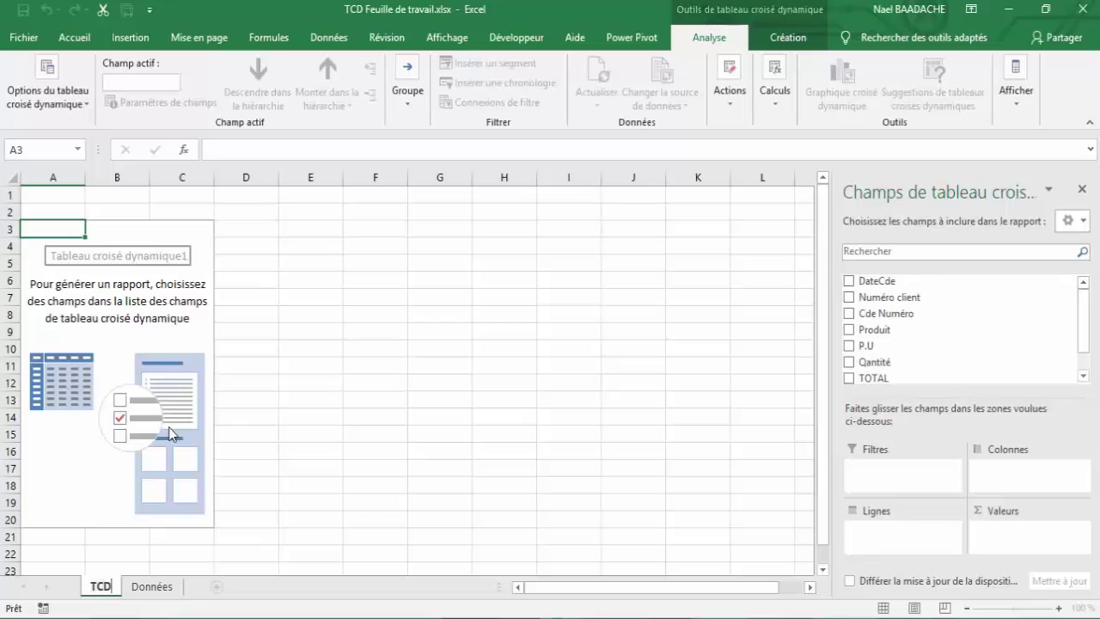
{"action": "key", "text": "Return"}
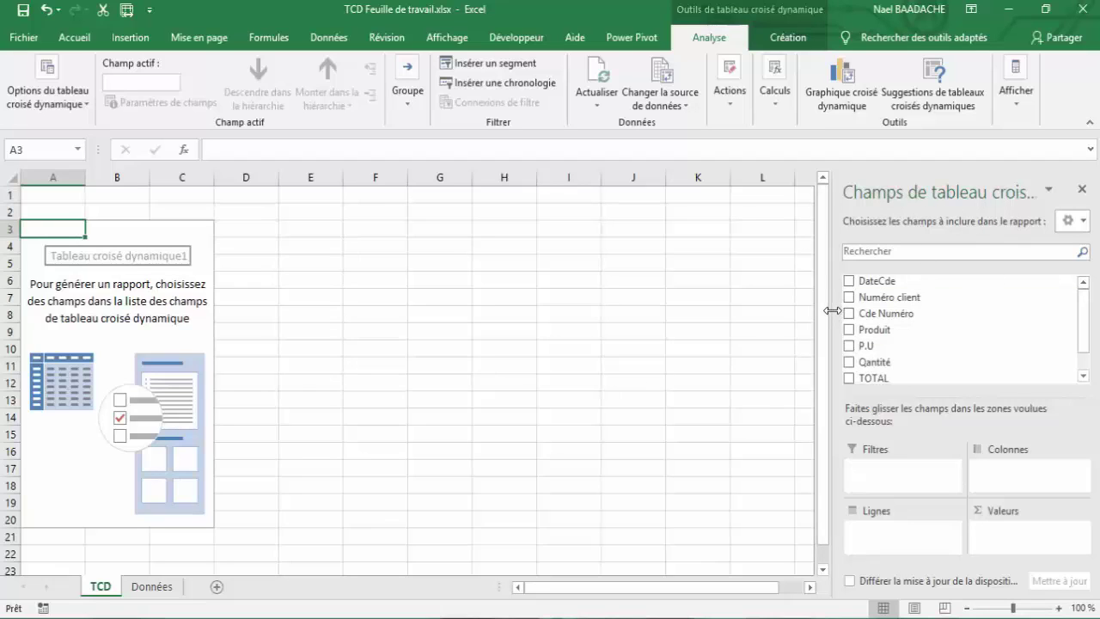
Widen the field list and click the empty pivot to show DateCde through TOTAL
{"action": "left_click_drag", "start_coordinate": [832, 310], "coordinate": [756, 309]}
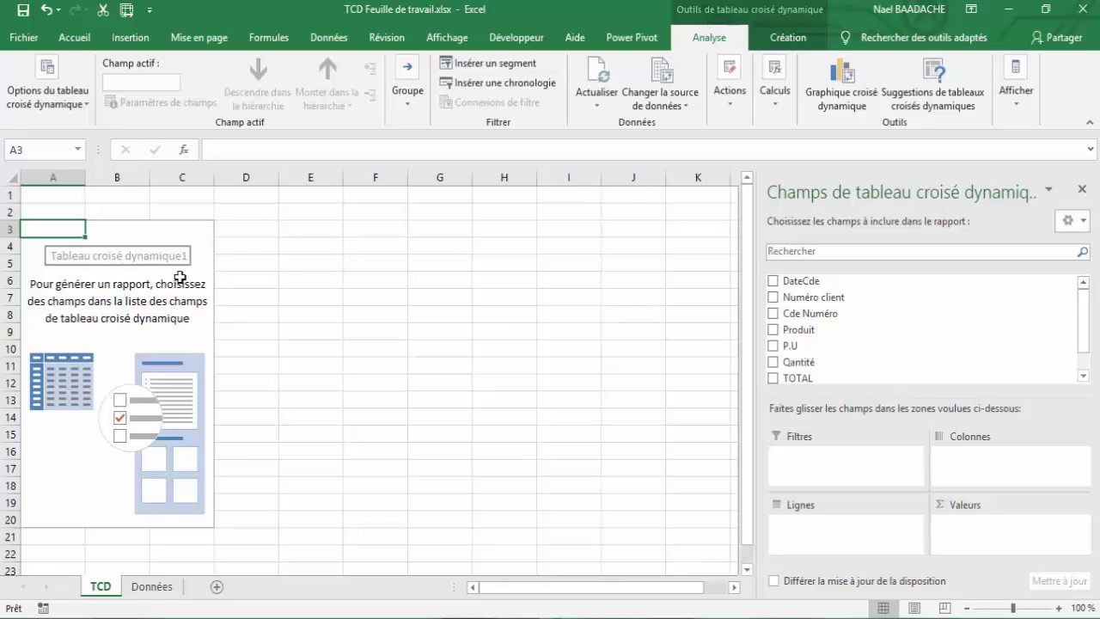
{"action": "left_click", "coordinate": [359, 316]}
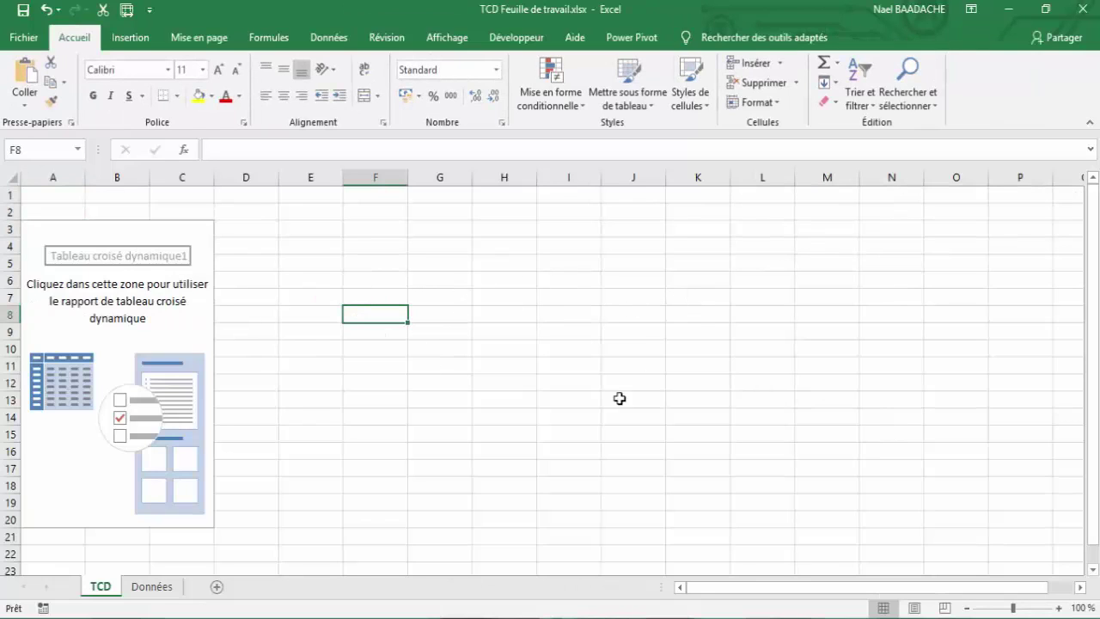
{"action": "left_click", "coordinate": [125, 311]}
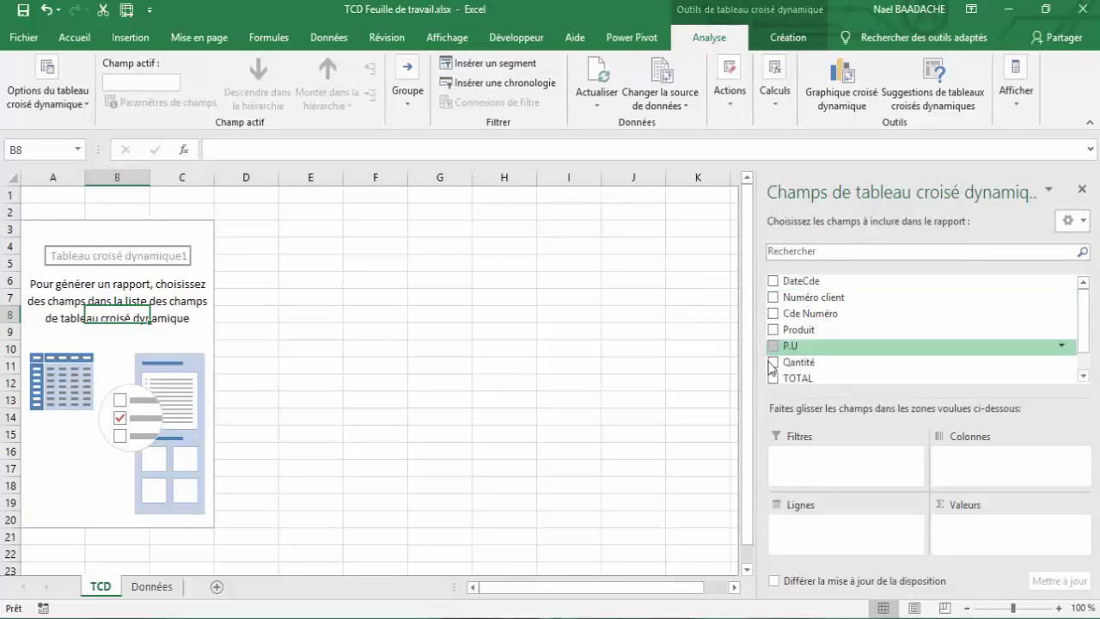
Check the source data on the Données sheet, then return to TCD
{"action": "left_click", "coordinate": [1081, 362]}
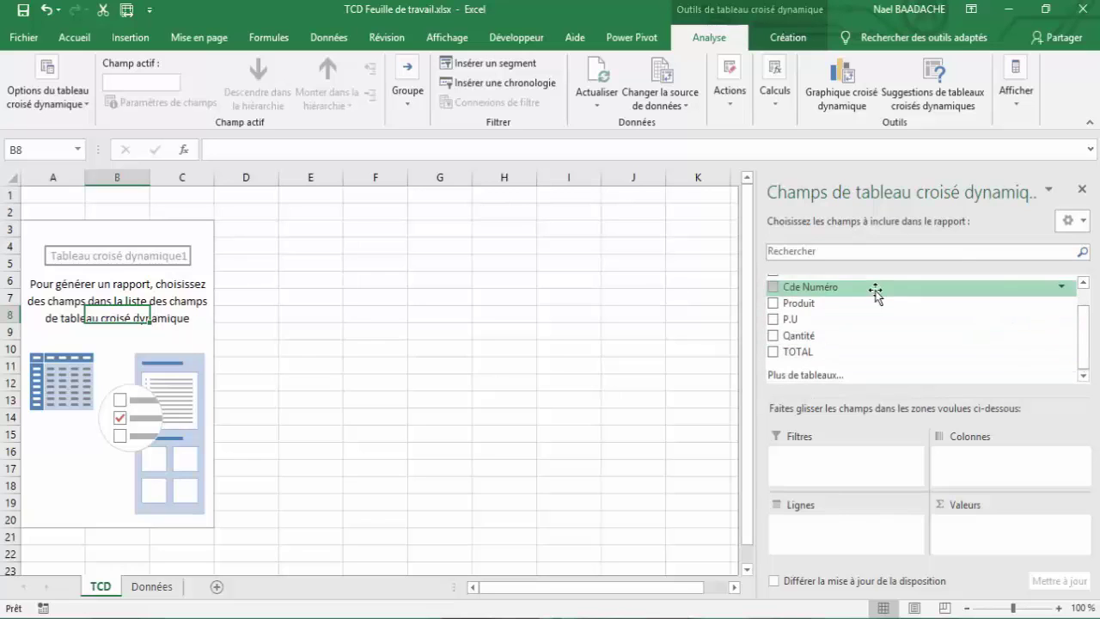
{"action": "left_click", "coordinate": [155, 586]}
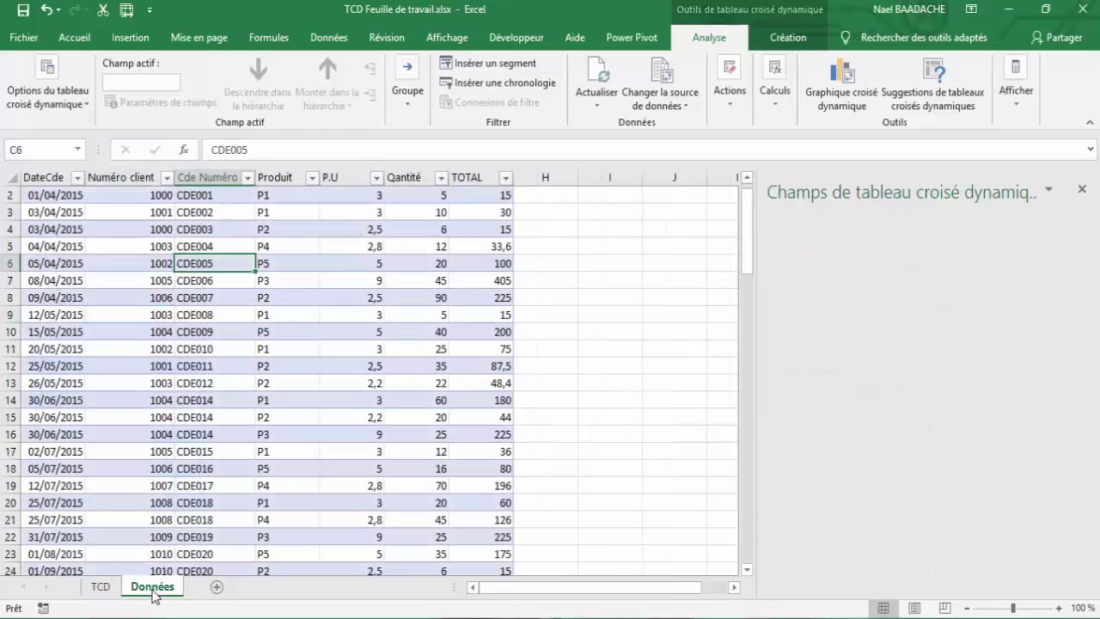
{"action": "left_click", "coordinate": [45, 179]}
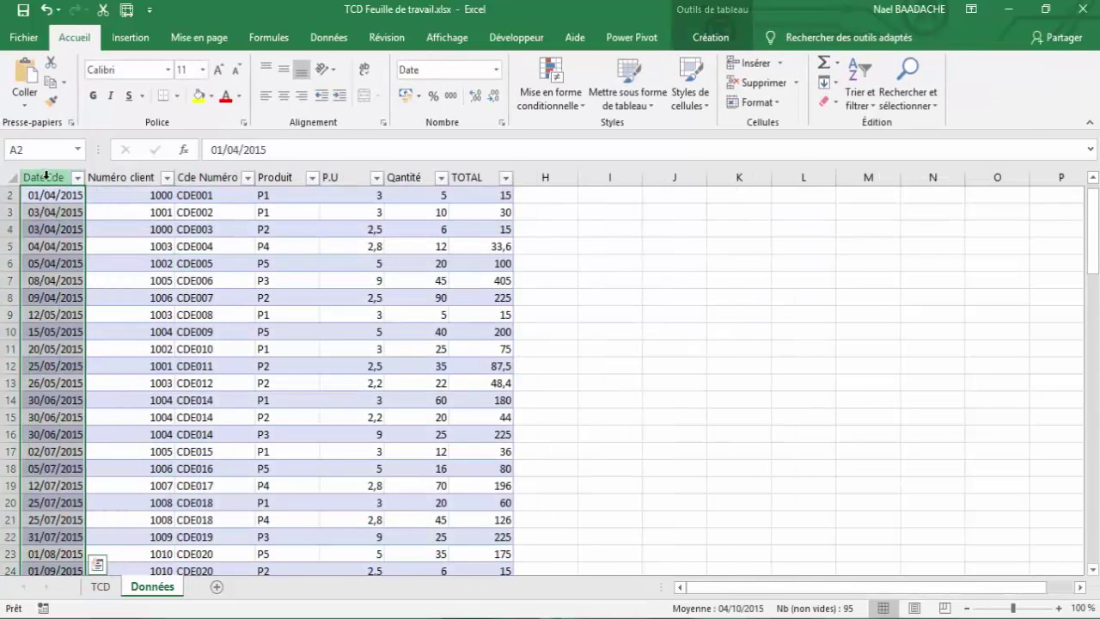
{"action": "left_click", "coordinate": [45, 179]}
{"action": "left_click", "coordinate": [85, 216]}
{"action": "scroll", "coordinate": [86, 225], "scroll_direction": "up", "scroll_amount": 1}
{"action": "left_click", "coordinate": [101, 586]}
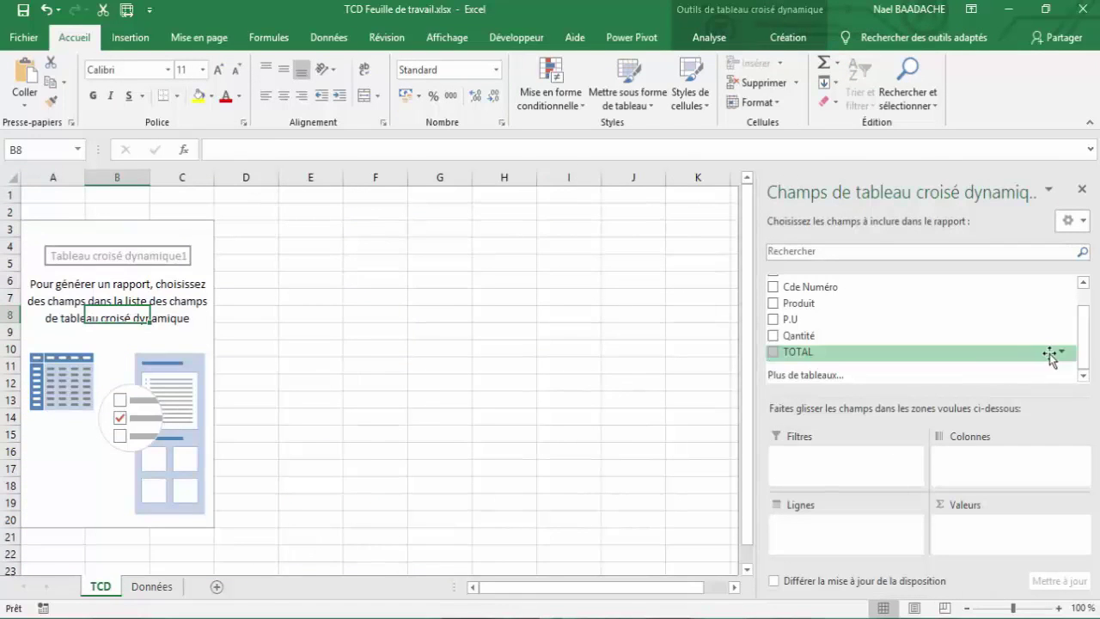
Drag Numéro client into Filtres and TOTAL into Valeurs, giving Somme de TOTAL 44818,2
{"action": "left_click_drag", "start_coordinate": [1084, 351], "coordinate": [1084, 285]}
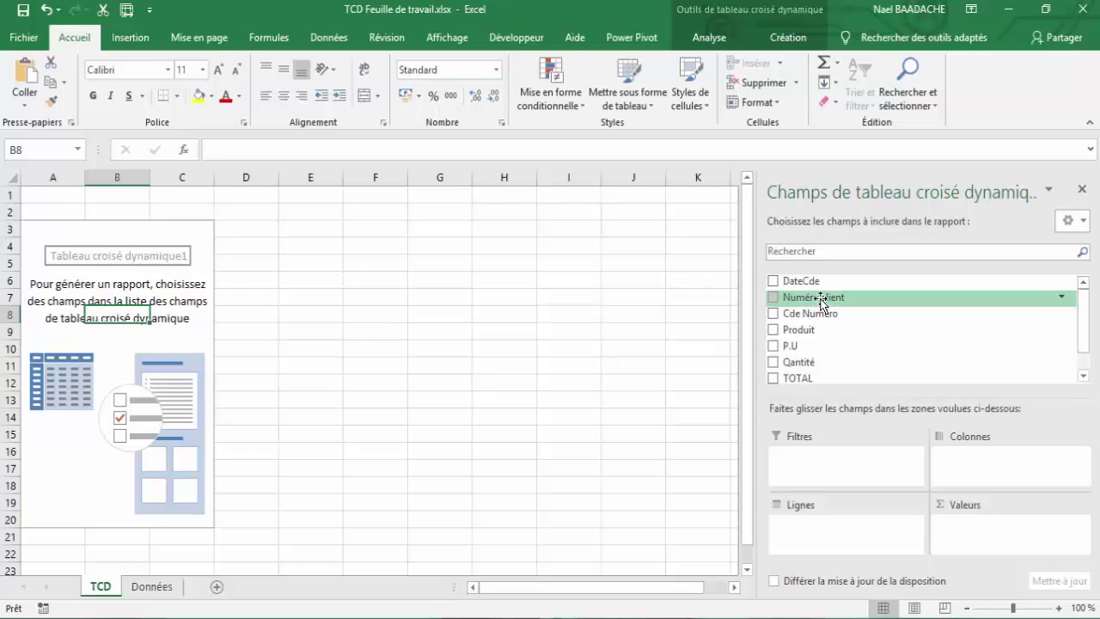
{"action": "left_click_drag", "start_coordinate": [821, 301], "coordinate": [813, 470]}
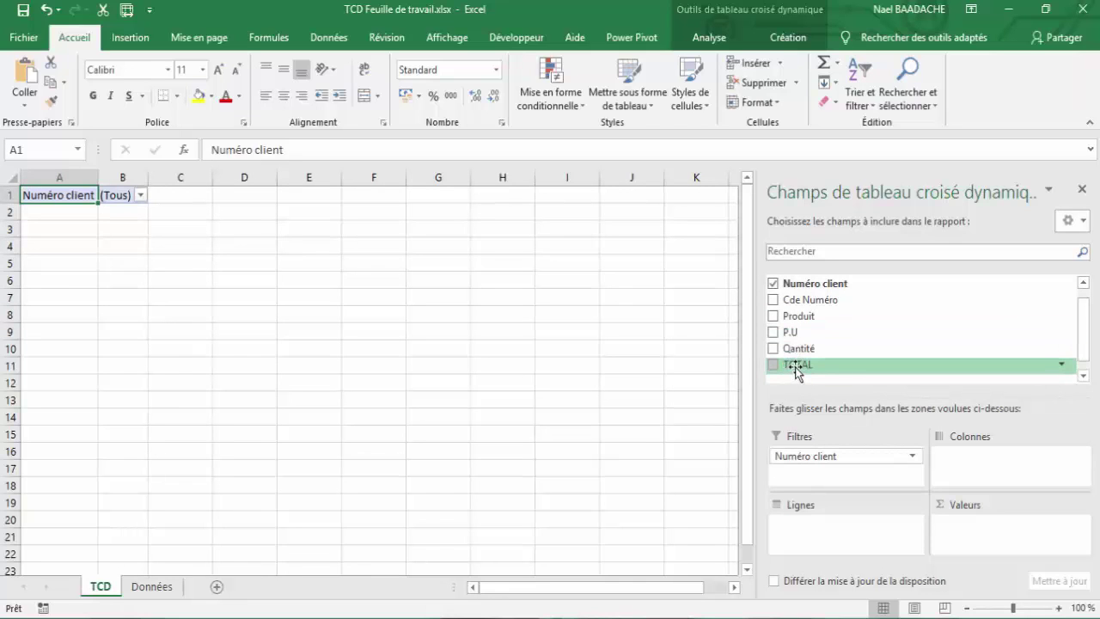
{"action": "left_click_drag", "start_coordinate": [796, 369], "coordinate": [820, 385]}
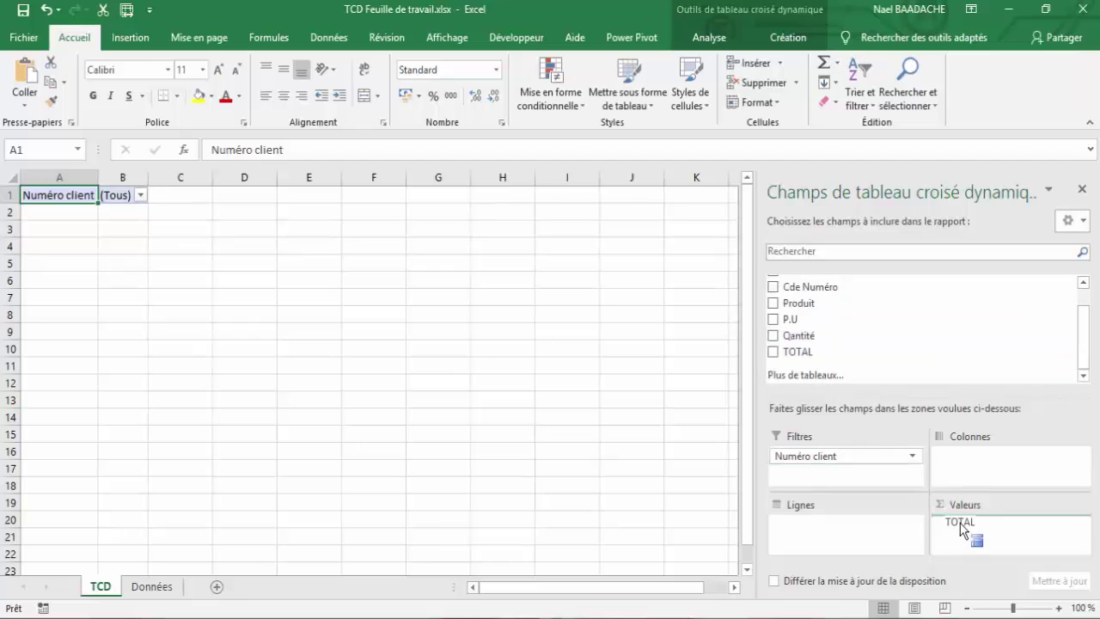
{"action": "mouse_move", "coordinate": [934, 498]}
{"action": "left_mouse_down"}
{"action": "mouse_move", "coordinate": [963, 526]}
{"action": "mouse_move", "coordinate": [940, 371]}
{"action": "left_mouse_up"}
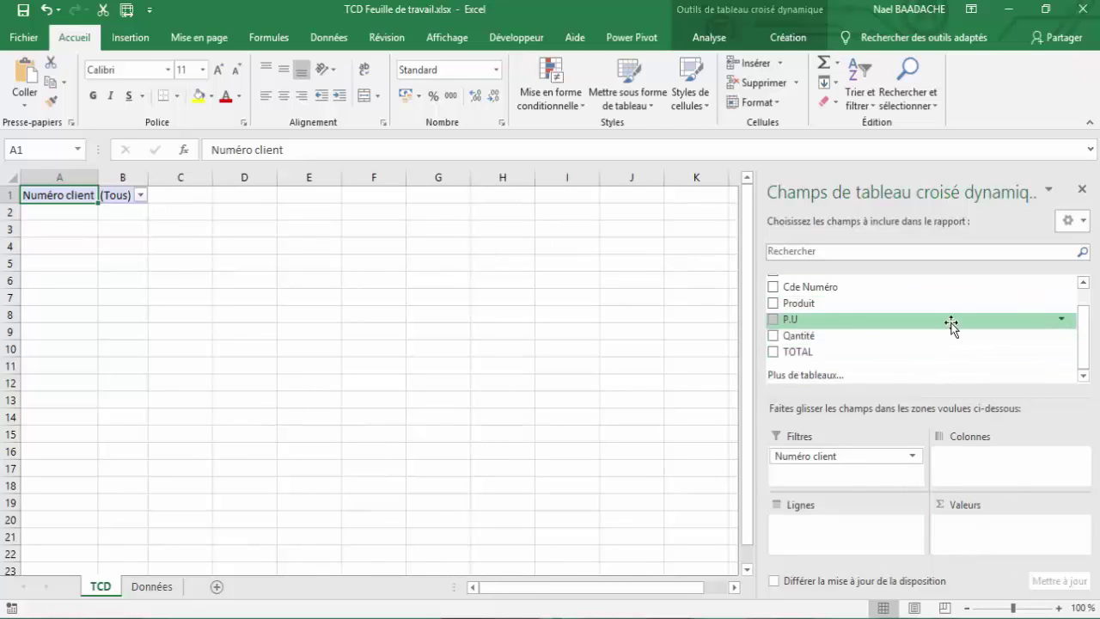
{"action": "left_click", "coordinate": [774, 353]}
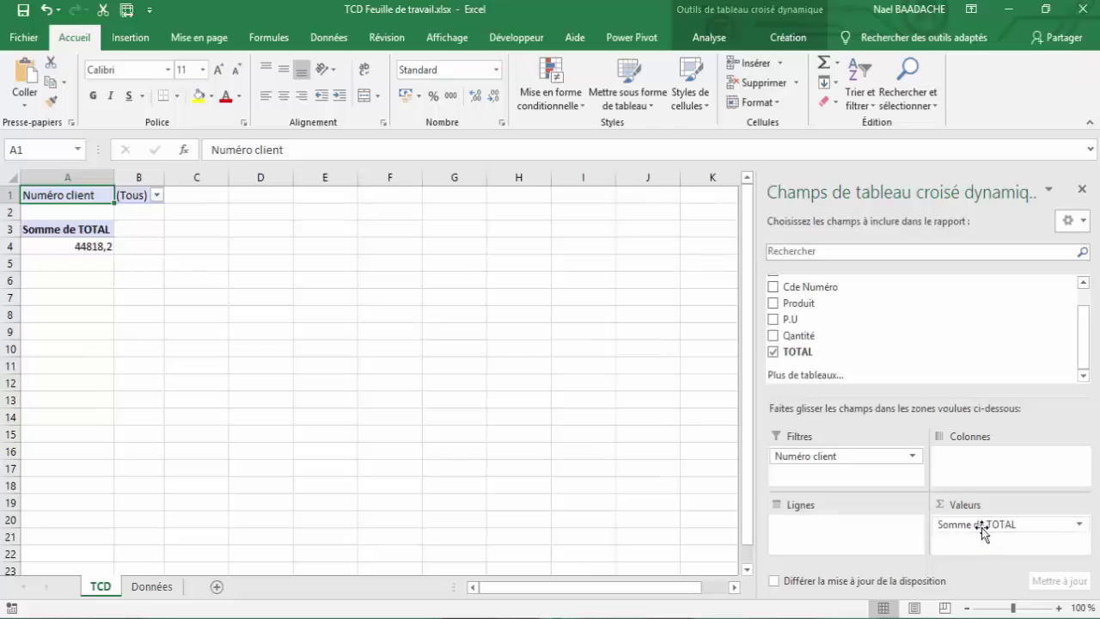
{"action": "left_click_drag", "start_coordinate": [981, 527], "coordinate": [803, 362]}
{"action": "left_click_drag", "start_coordinate": [805, 362], "coordinate": [979, 524]}
{"action": "mouse_move", "coordinate": [800, 304]}
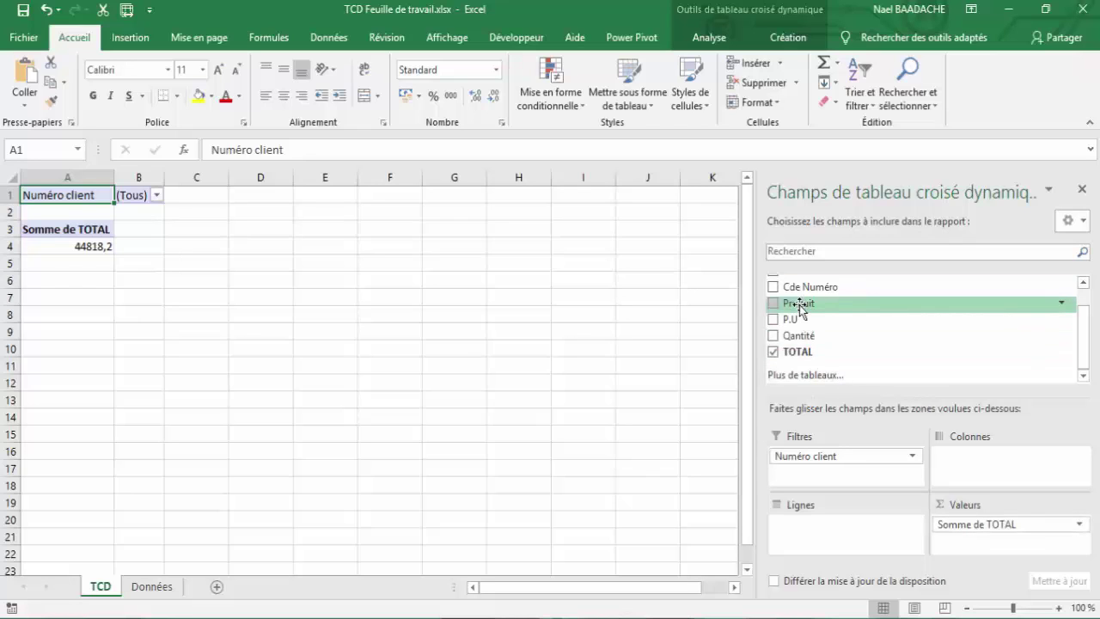
Drag Produit into Colonnes and DateCde into Lignes, then select the 01-janv and 03-févr rows
{"action": "left_click_drag", "start_coordinate": [798, 305], "coordinate": [961, 469]}
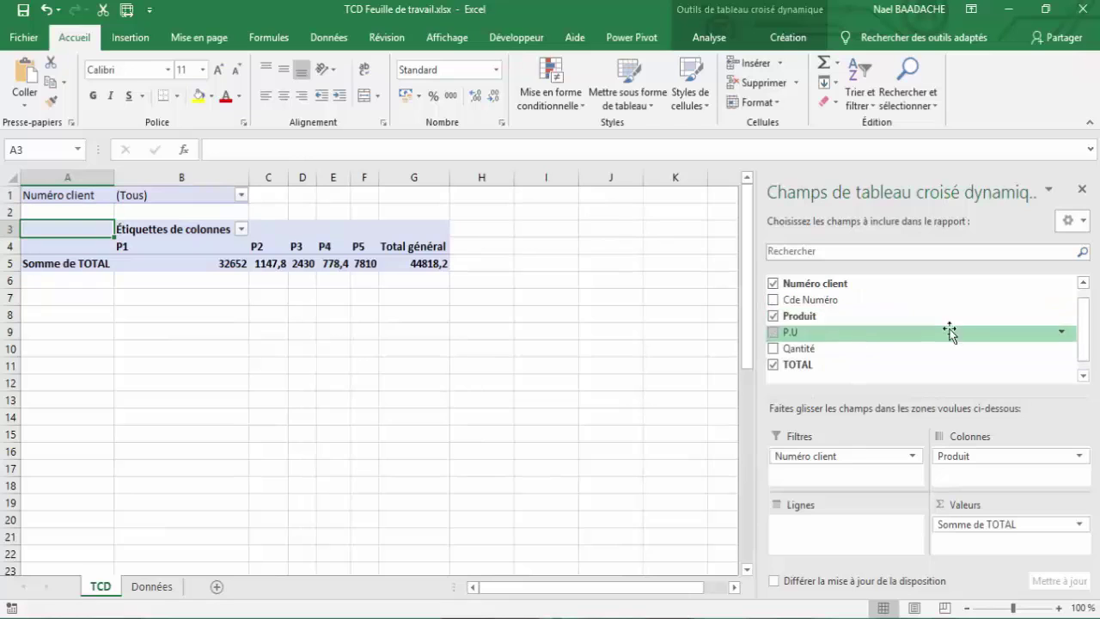
{"action": "left_click_drag", "start_coordinate": [1084, 337], "coordinate": [1085, 307]}
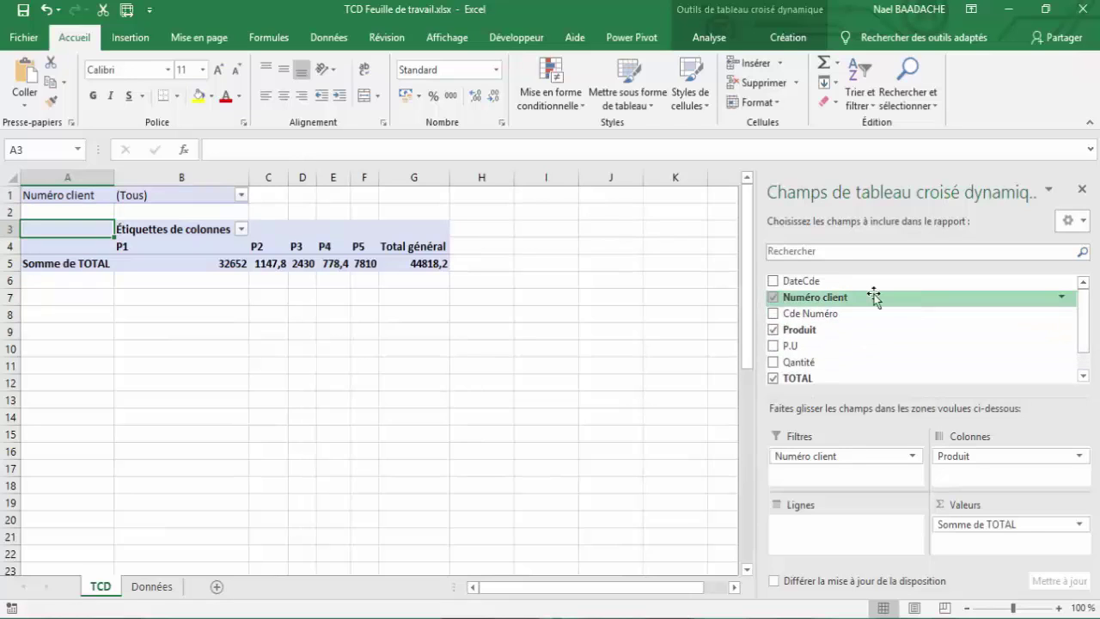
{"action": "left_click_drag", "start_coordinate": [805, 289], "coordinate": [800, 529]}
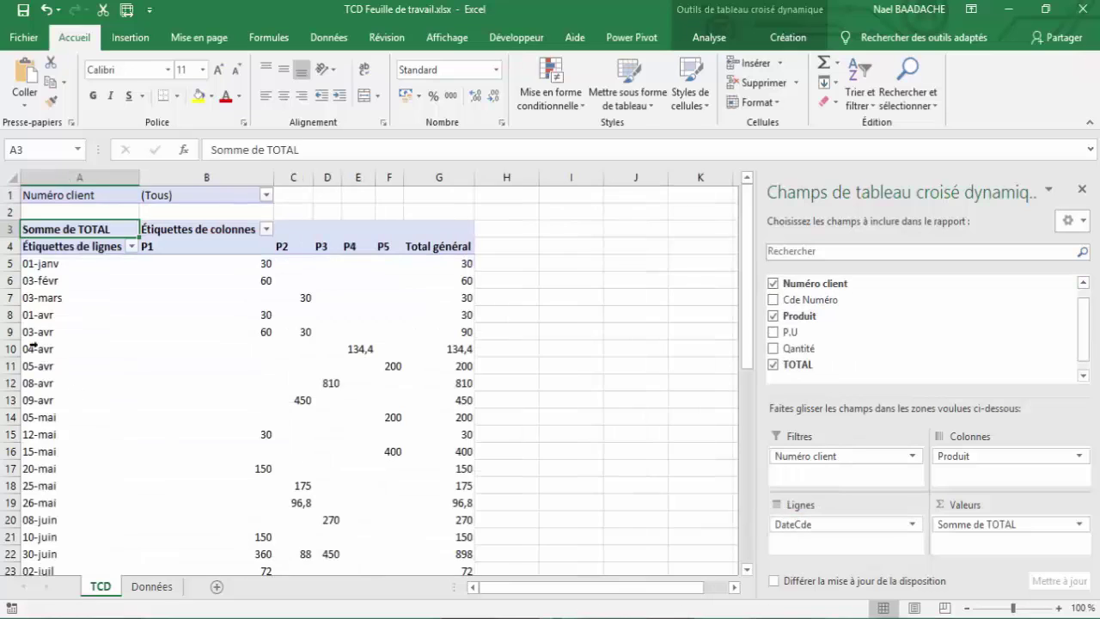
{"action": "left_click", "coordinate": [47, 266]}
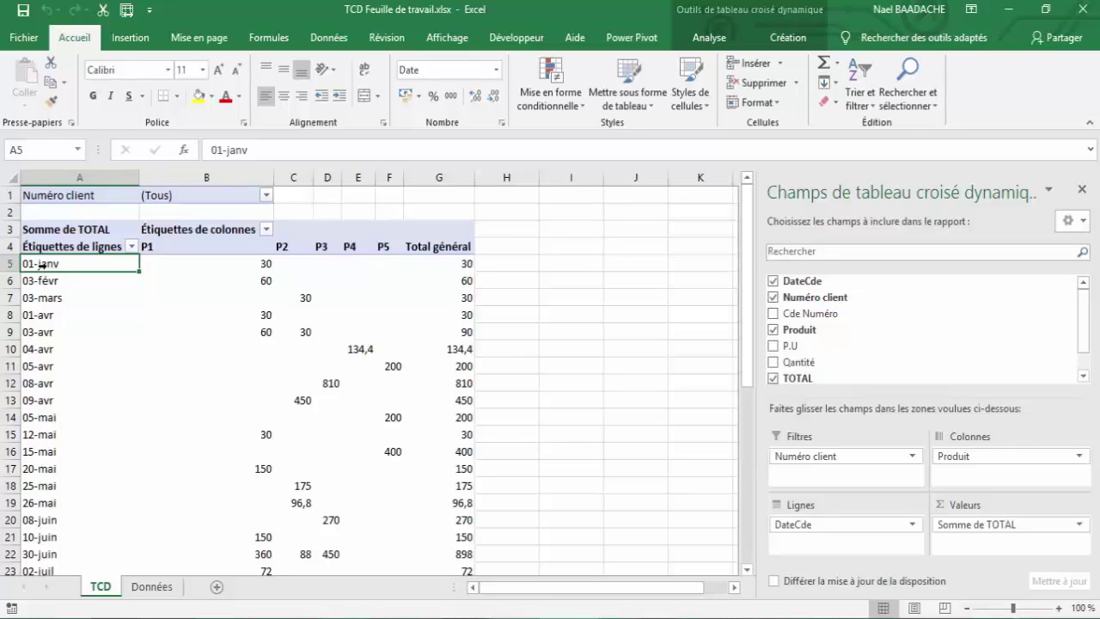
{"action": "left_click", "coordinate": [48, 280]}
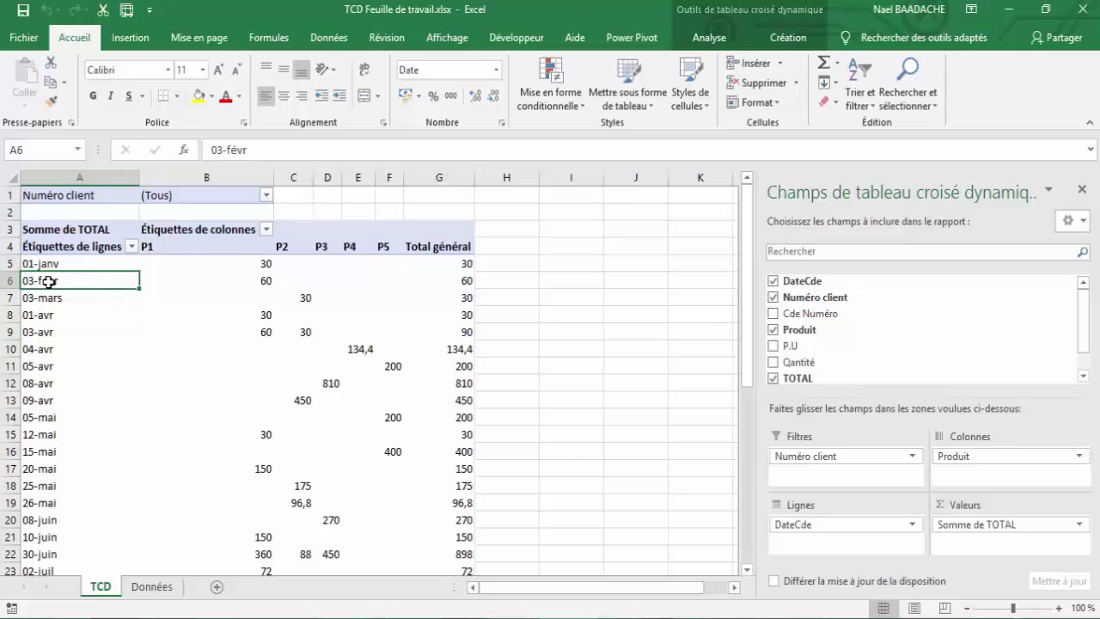
Group the DateCde row labels by Mois and Années, with Jours deselected
{"action": "right_click", "coordinate": [49, 282]}
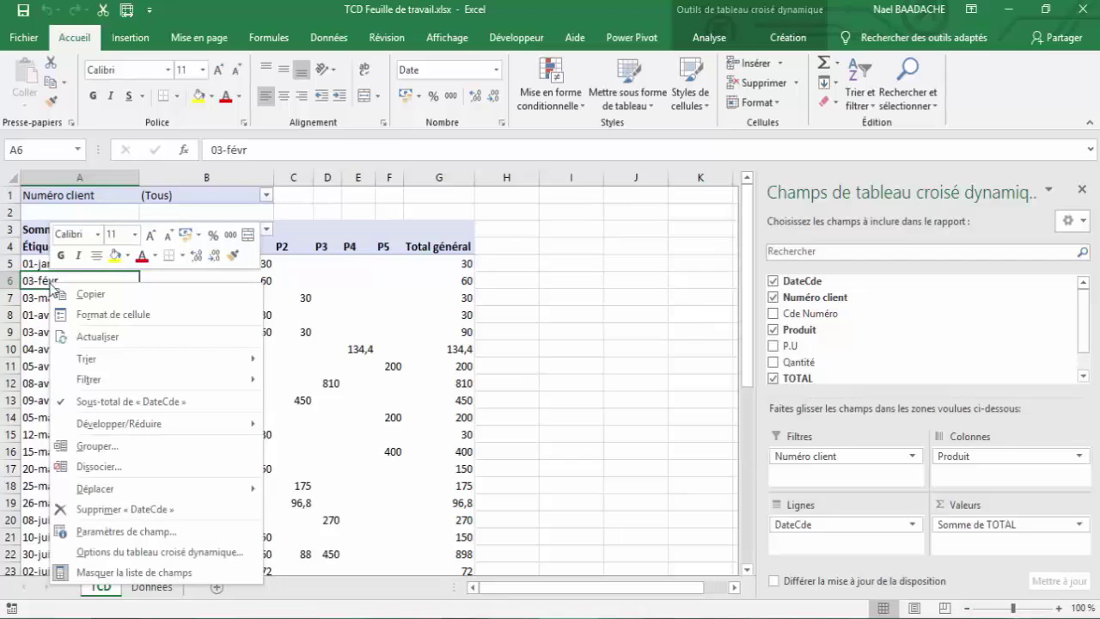
{"action": "left_click", "coordinate": [88, 446]}
{"action": "left_click_drag", "start_coordinate": [86, 310], "coordinate": [598, 227]}
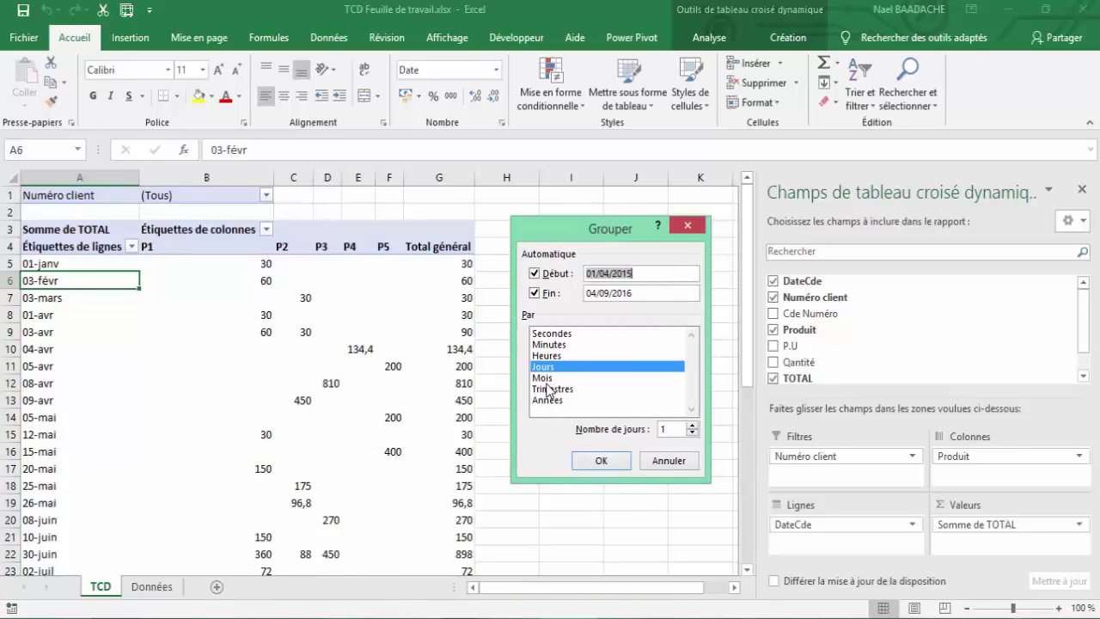
{"action": "left_click", "coordinate": [547, 379]}
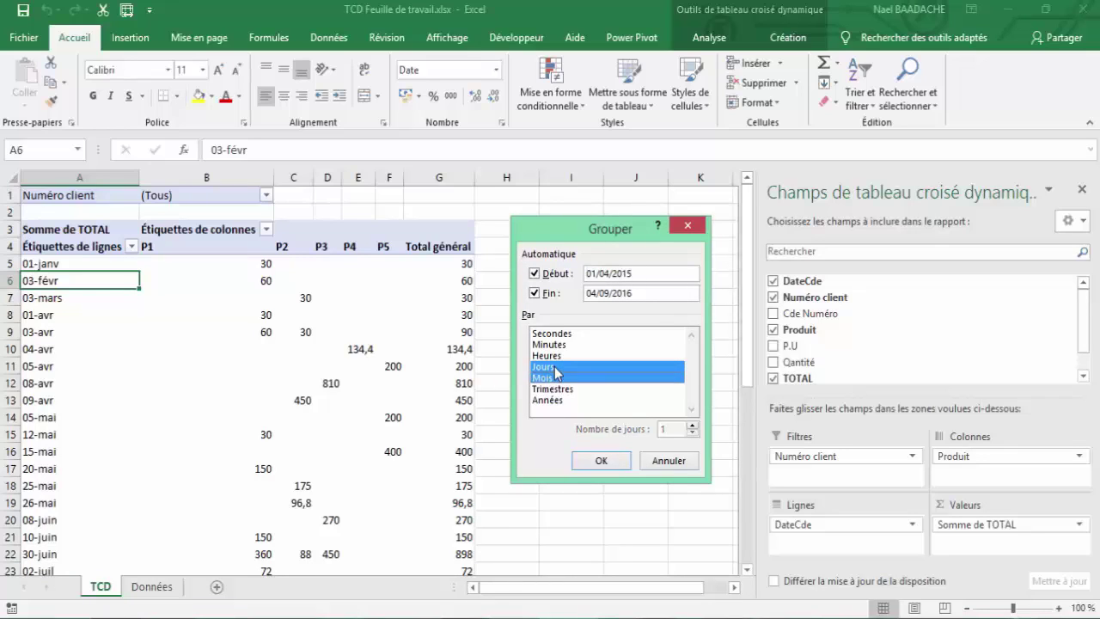
{"action": "left_click", "coordinate": [554, 368]}
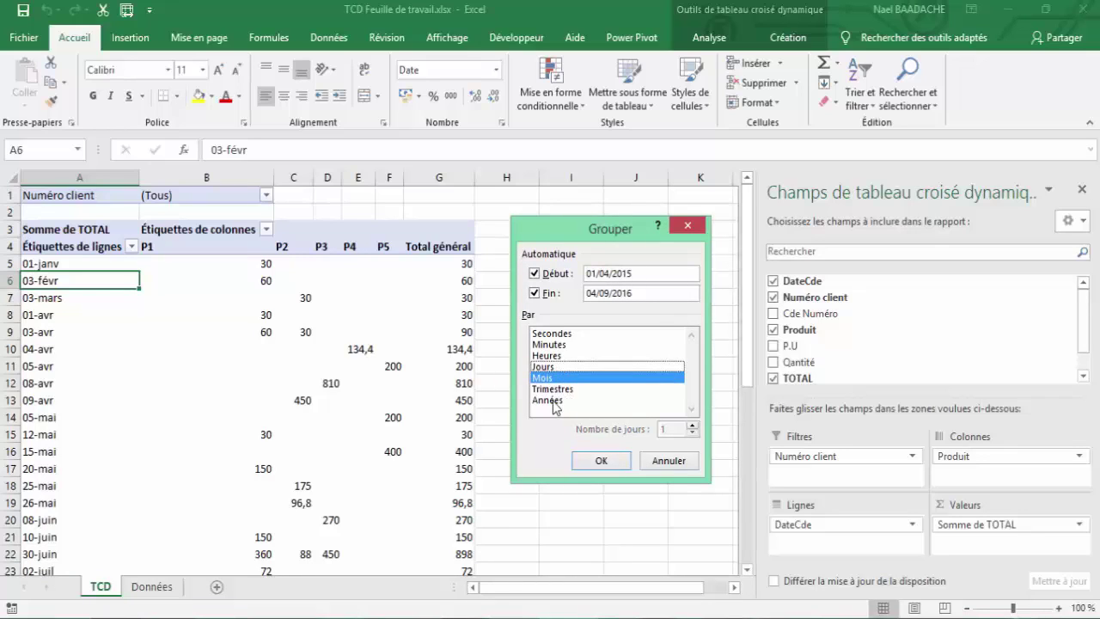
{"action": "left_click", "coordinate": [553, 400]}
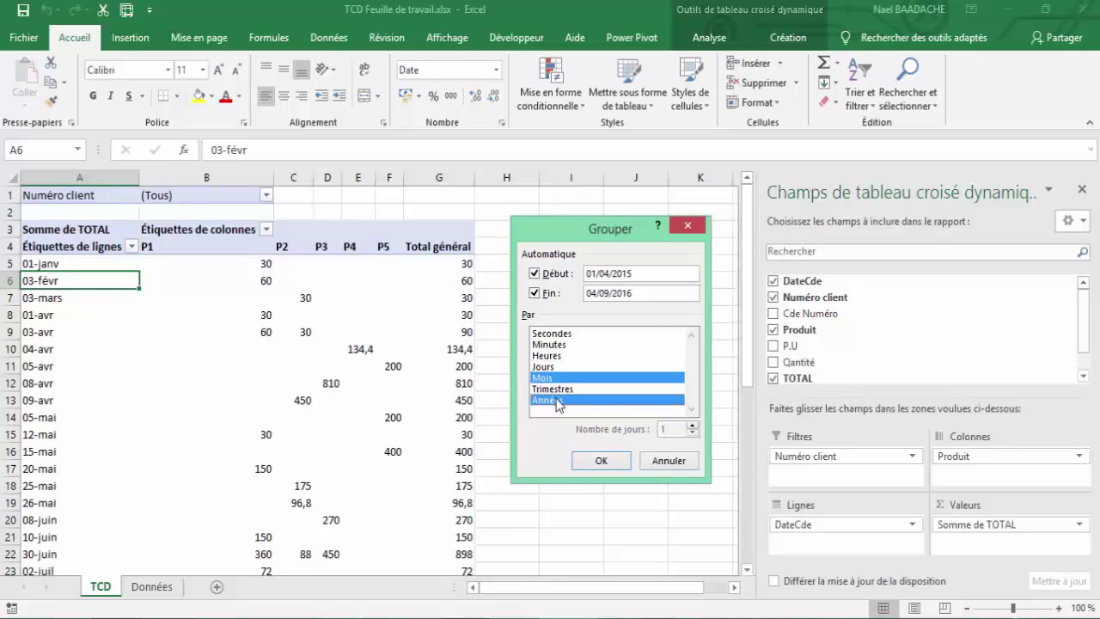
{"action": "left_click", "coordinate": [606, 467]}
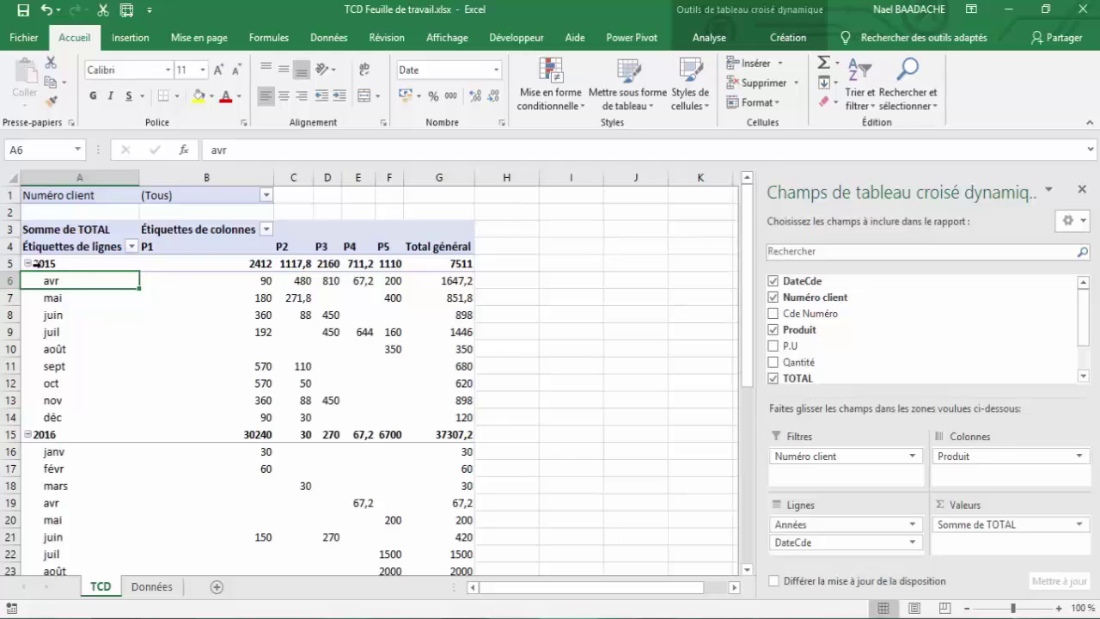
{"action": "left_click", "coordinate": [56, 303]}
{"action": "left_click", "coordinate": [55, 317]}
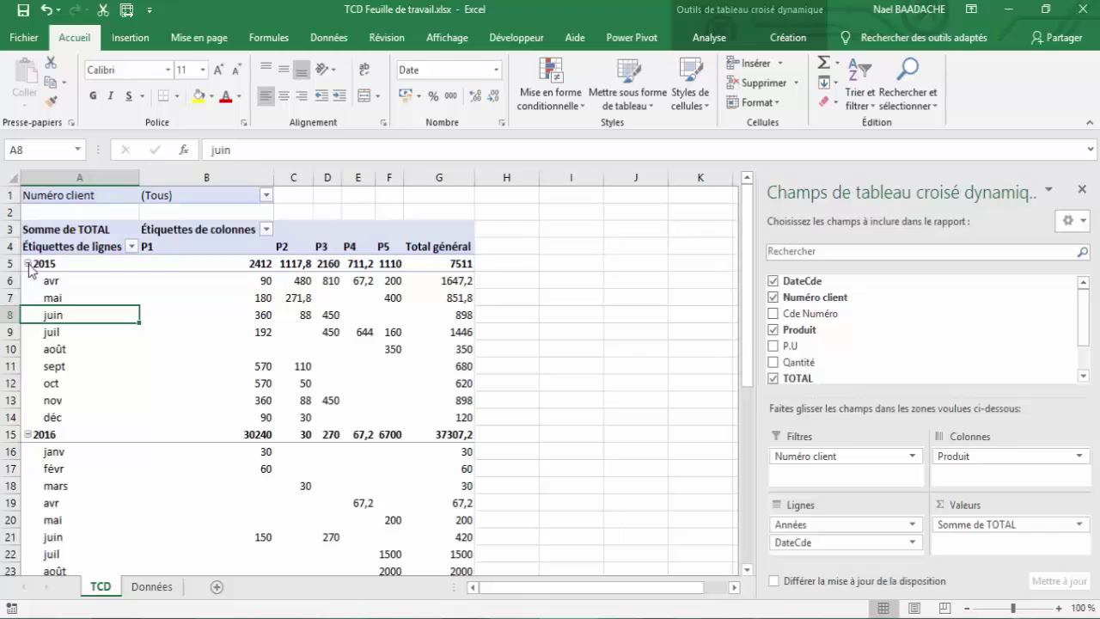
{"action": "left_click", "coordinate": [28, 263]}
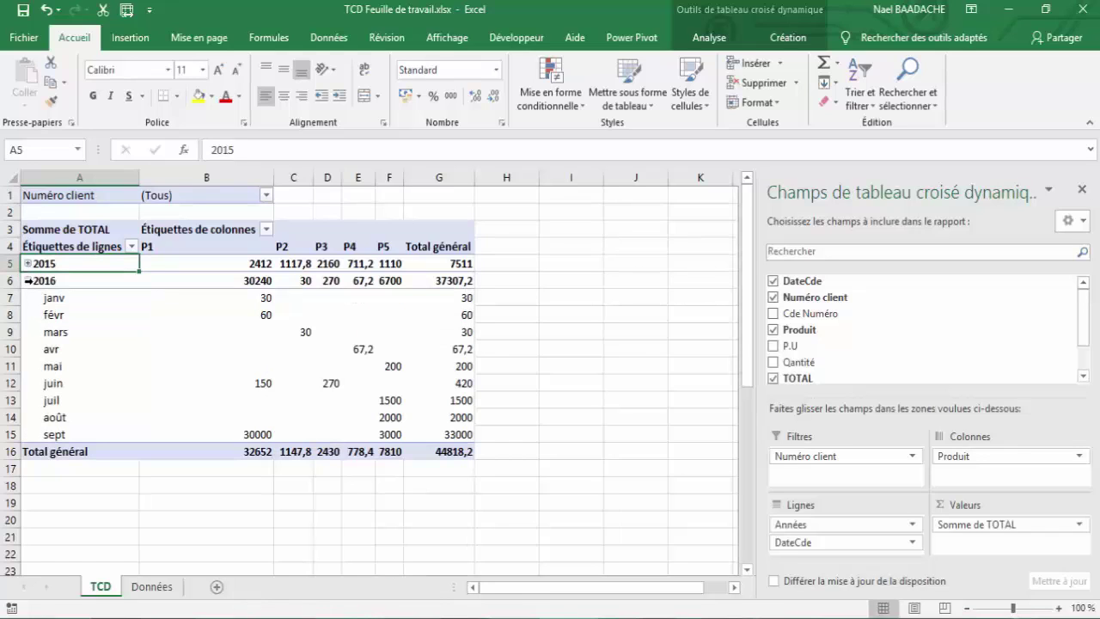
{"action": "left_click", "coordinate": [27, 281]}
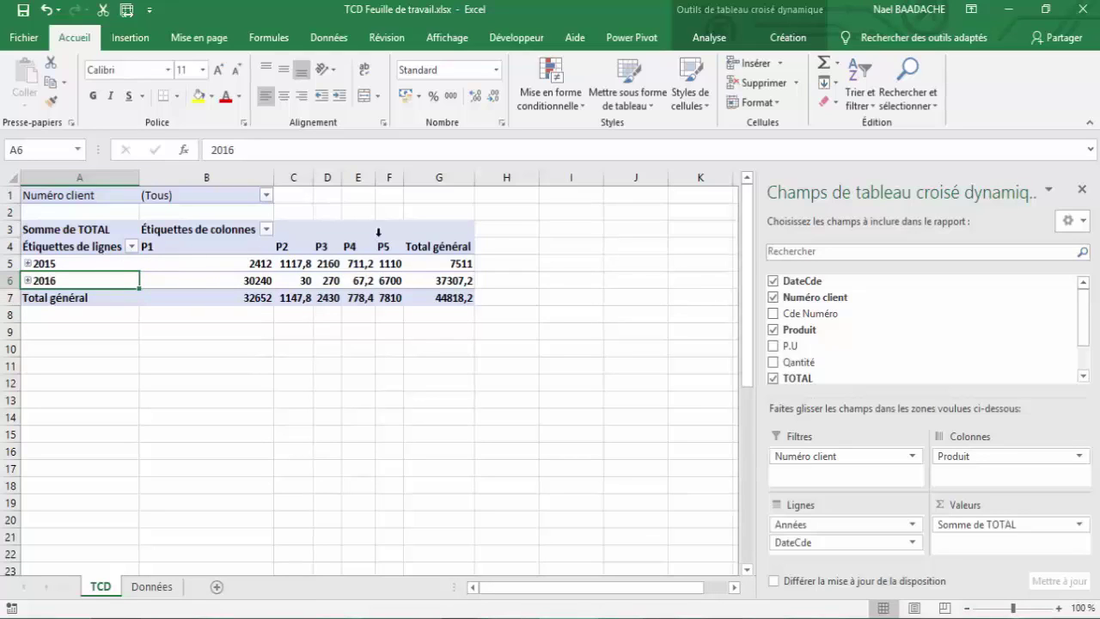
{"action": "left_click", "coordinate": [27, 263]}
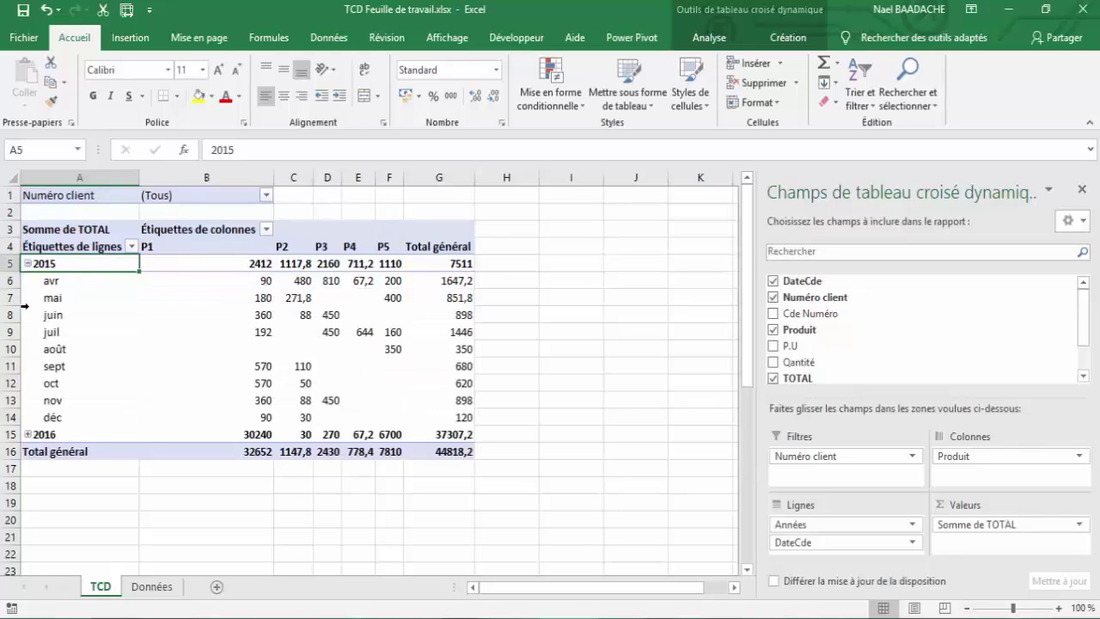
{"action": "left_click", "coordinate": [28, 434]}
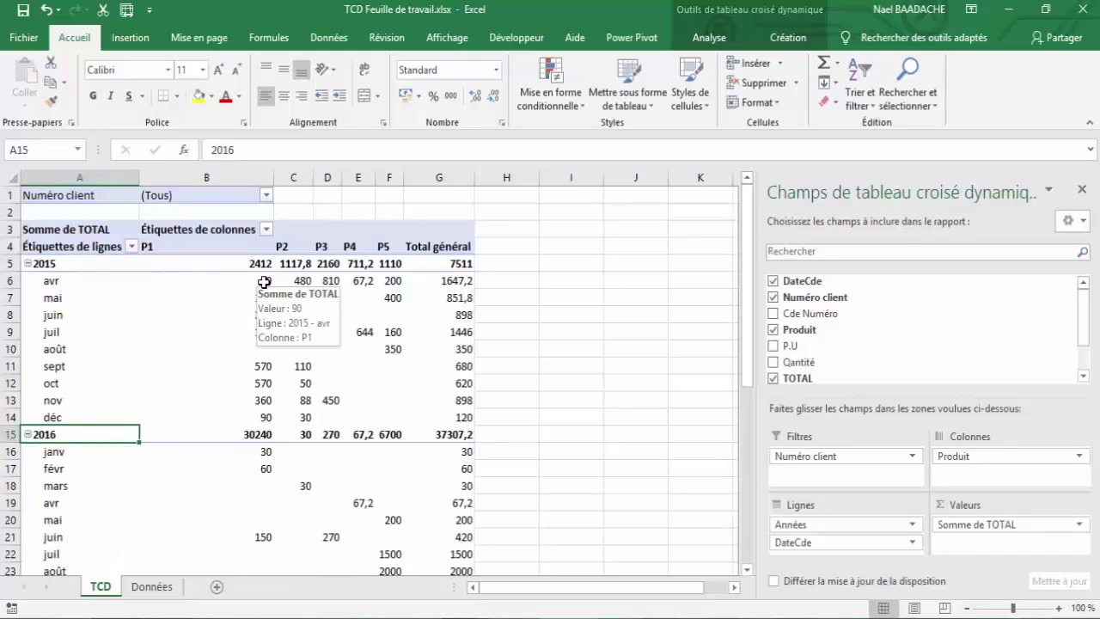
{"action": "left_click", "coordinate": [266, 282]}
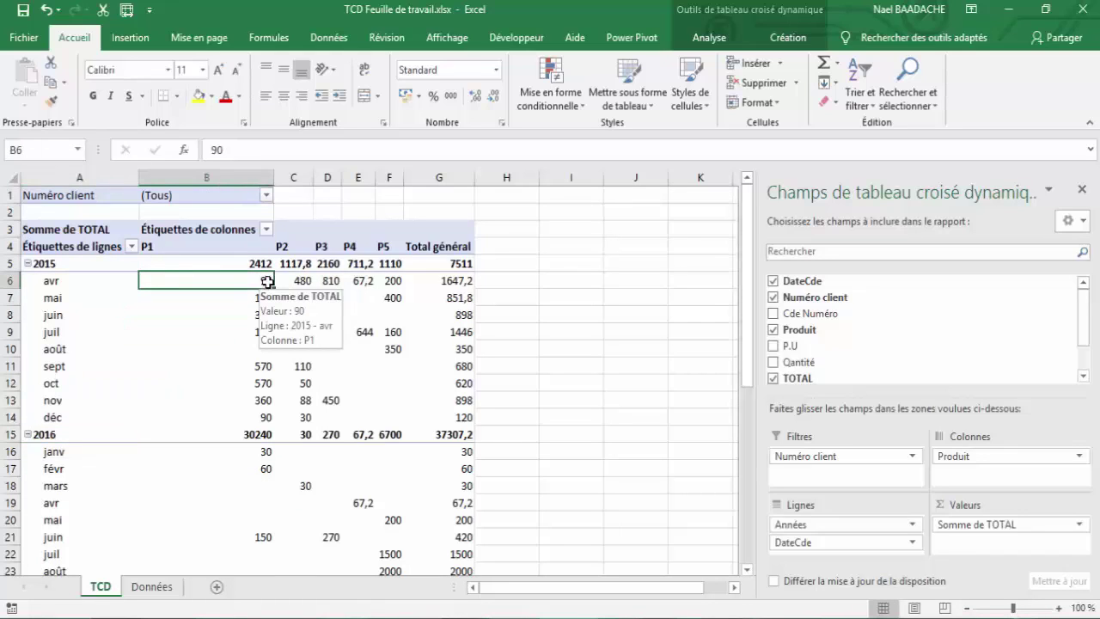
Format the Somme de TOTAL values as Monétaire (euro) with 0 decimal places
{"action": "right_click", "coordinate": [266, 281]}
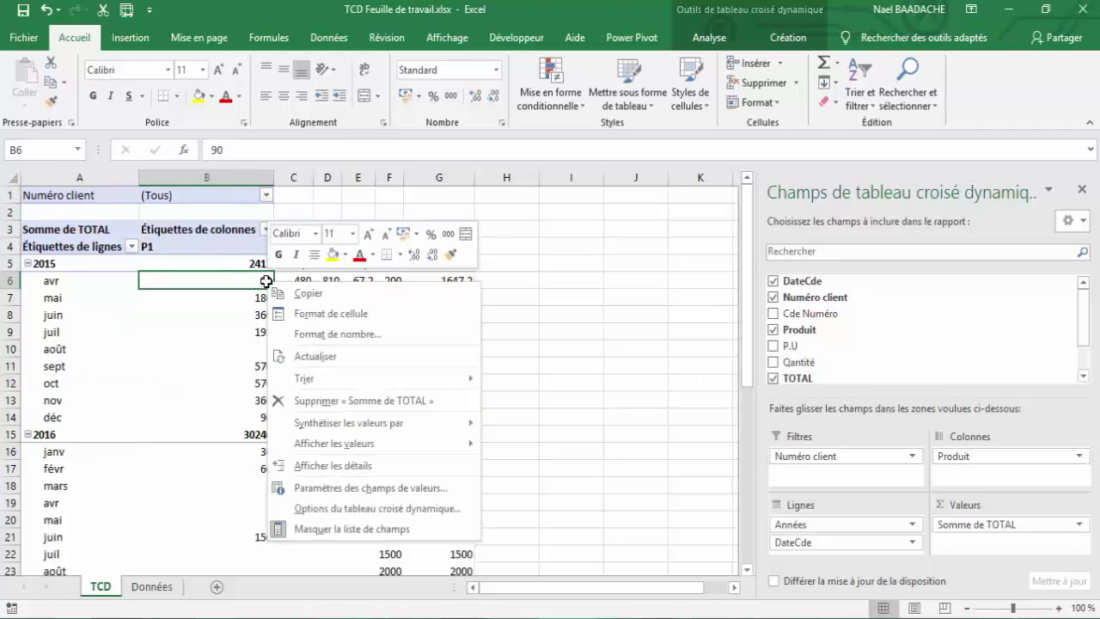
{"action": "left_click", "coordinate": [297, 487]}
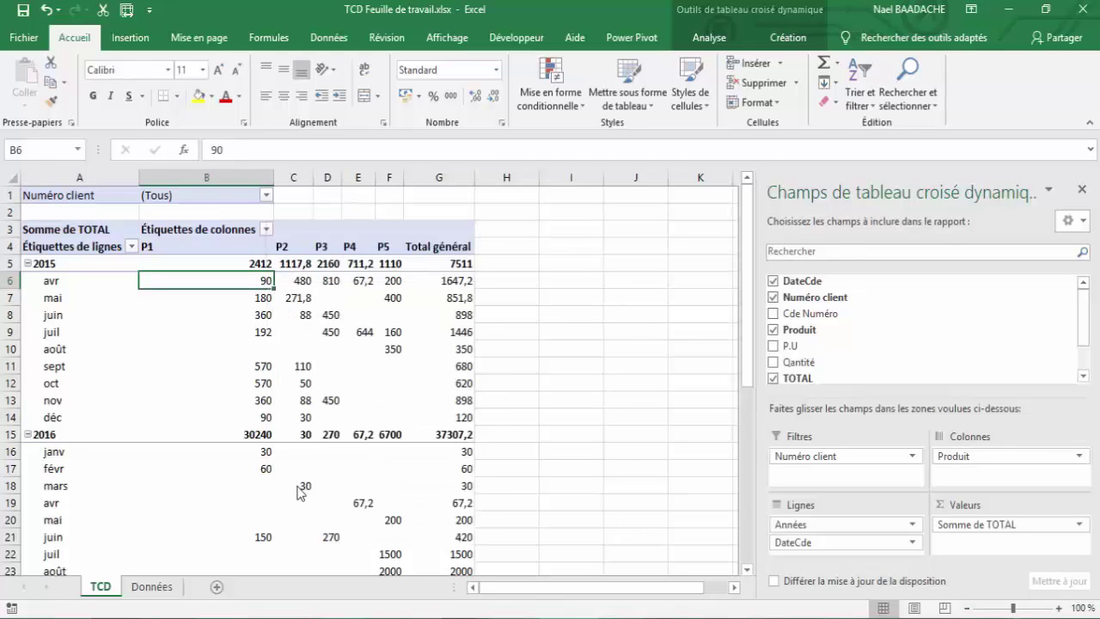
{"action": "mouse_move", "coordinate": [330, 356]}
{"action": "left_mouse_down"}
{"action": "mouse_move", "coordinate": [569, 214]}
{"action": "mouse_move", "coordinate": [591, 187]}
{"action": "left_mouse_up"}
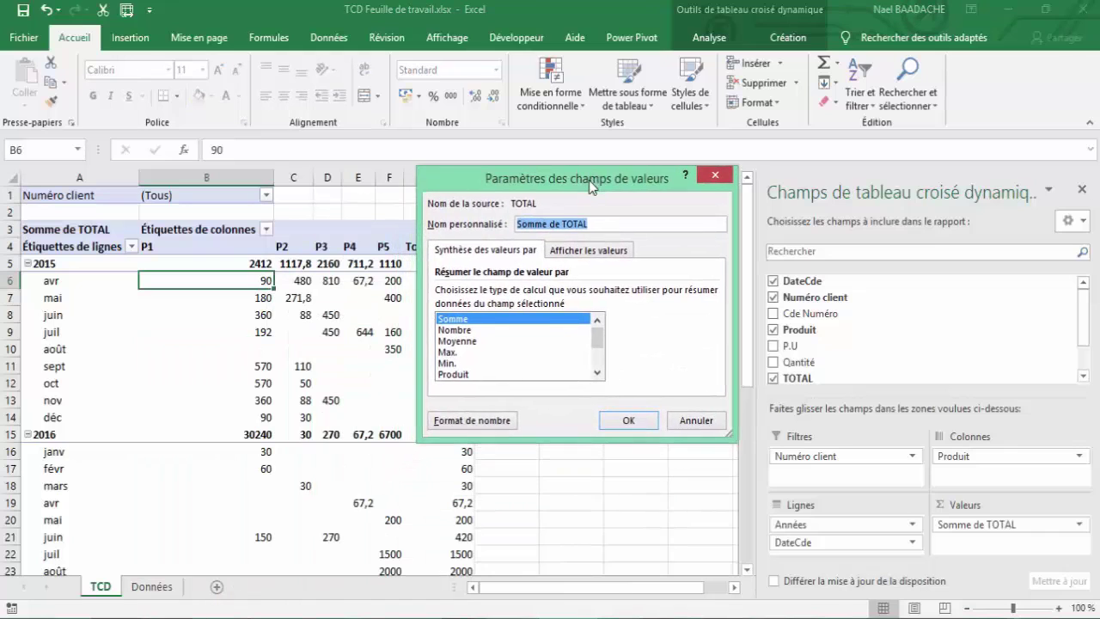
{"action": "left_click", "coordinate": [469, 425]}
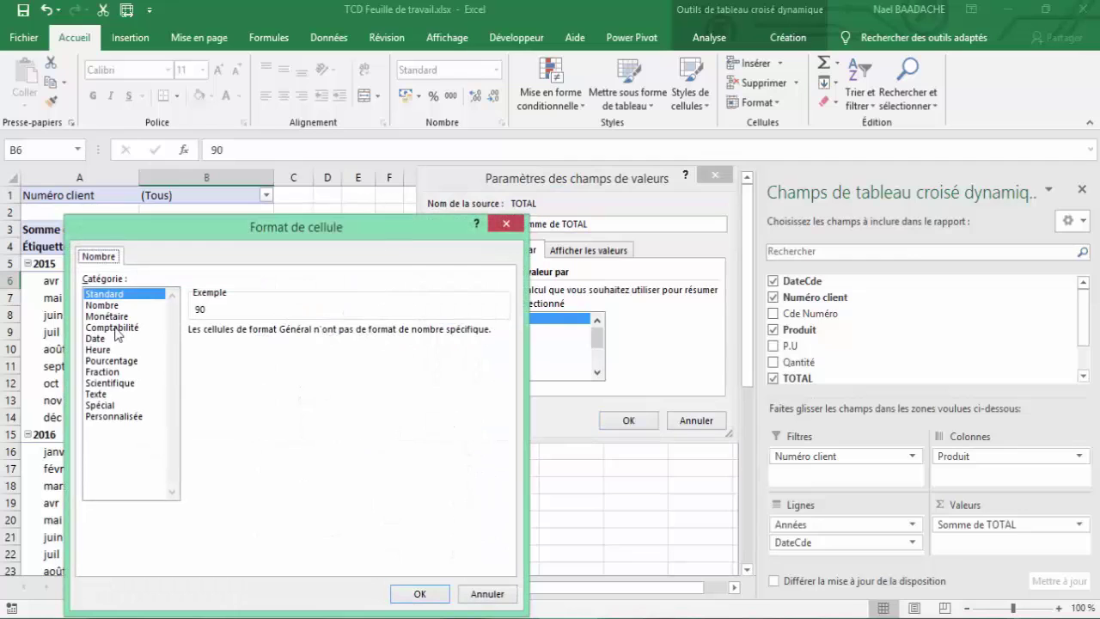
{"action": "left_click", "coordinate": [125, 316]}
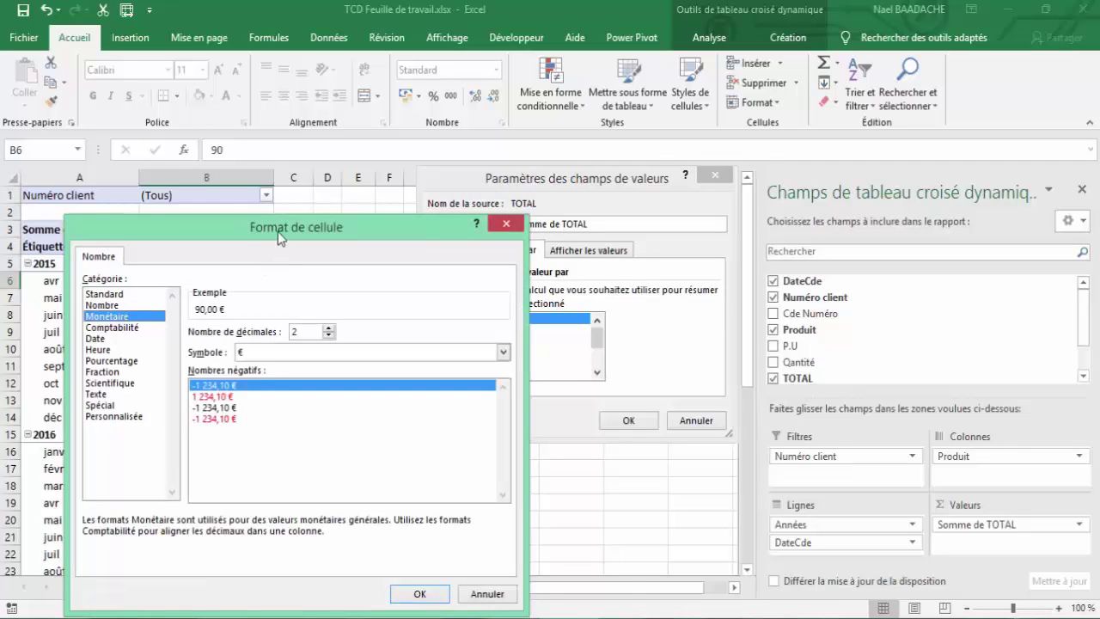
{"action": "left_click_drag", "start_coordinate": [277, 231], "coordinate": [395, 175]}
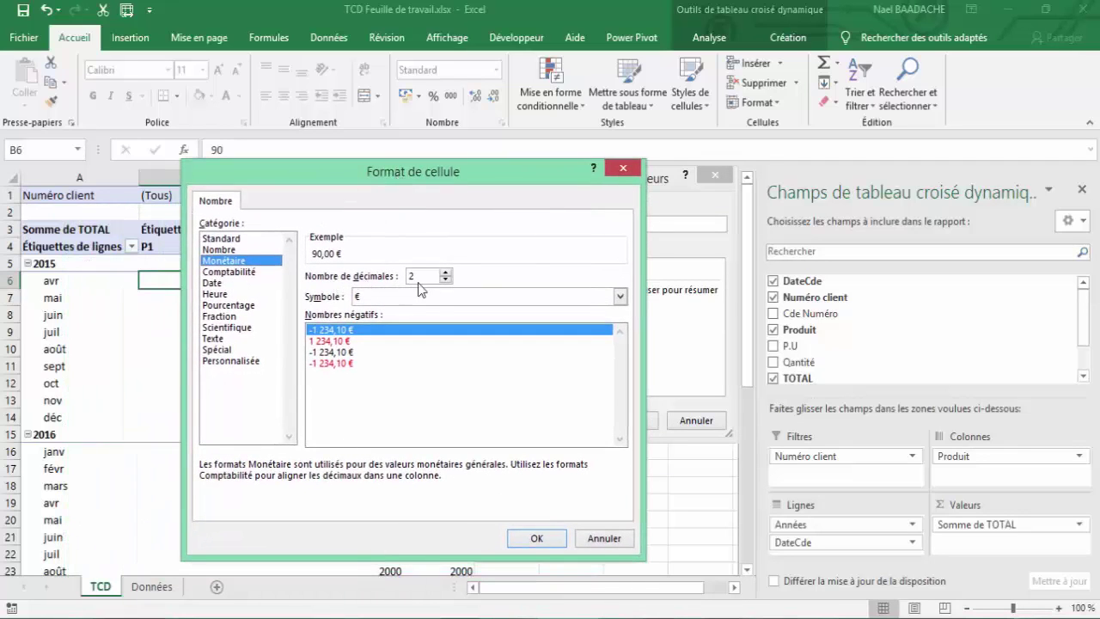
{"action": "double_click", "coordinate": [409, 275]}
{"action": "type", "text": "0"}
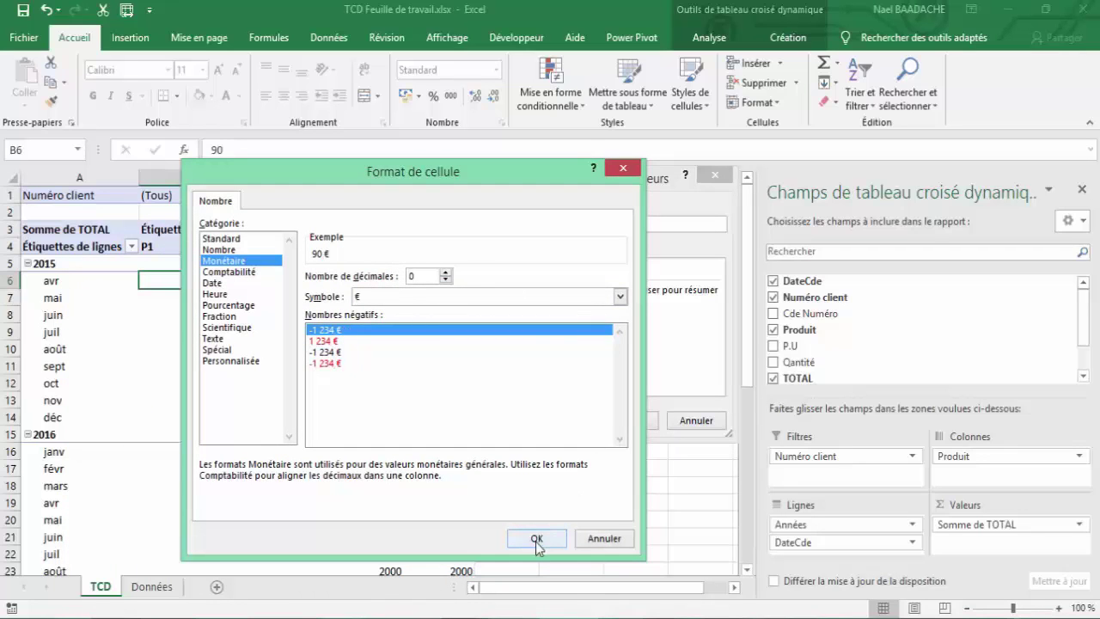
{"action": "left_click", "coordinate": [537, 541]}
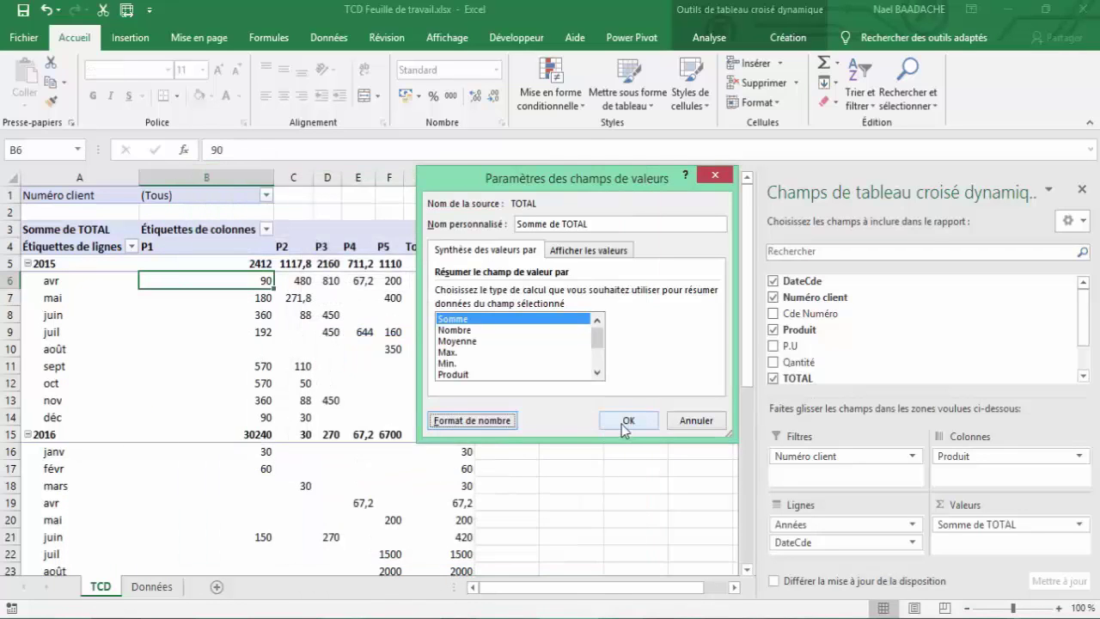
{"action": "left_click", "coordinate": [625, 423]}
{"action": "left_click", "coordinate": [262, 367]}
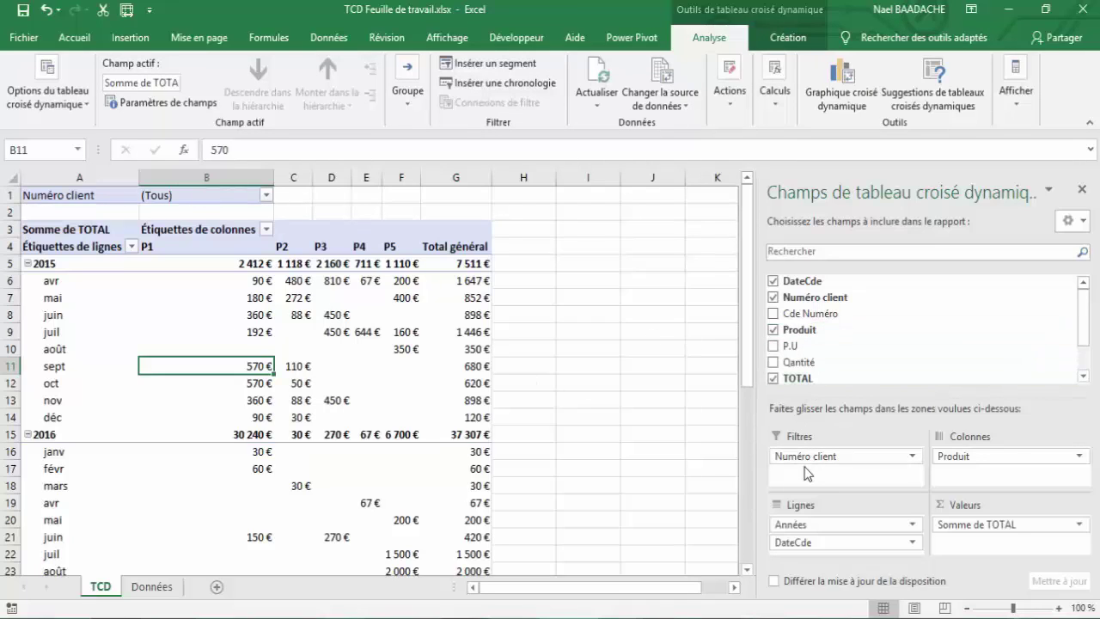
{"action": "left_click", "coordinate": [266, 196]}
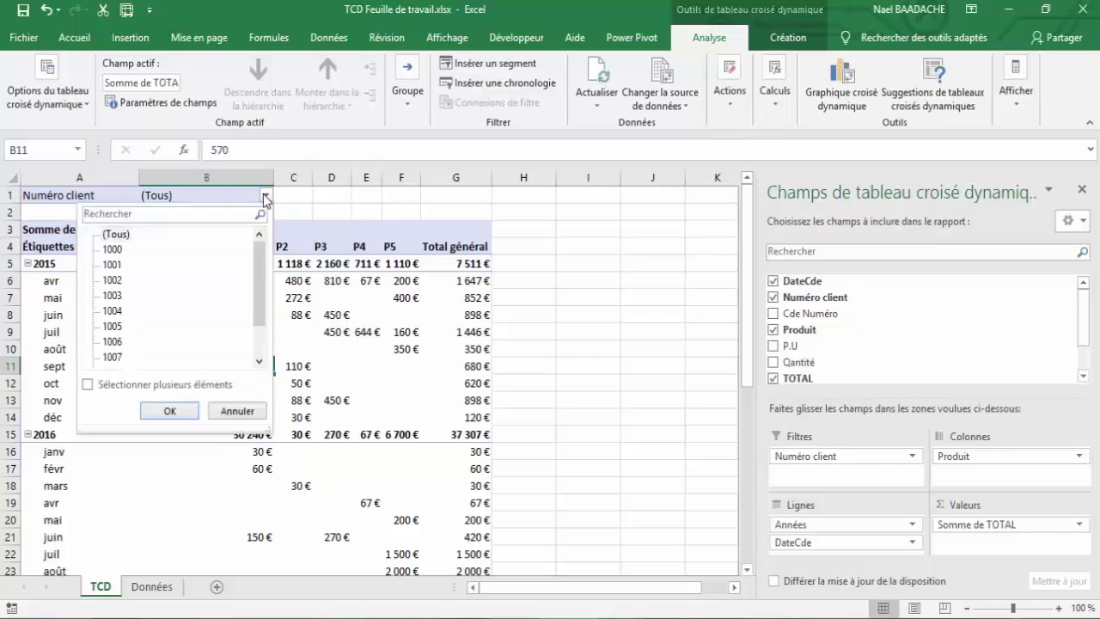
{"action": "left_click", "coordinate": [88, 385]}
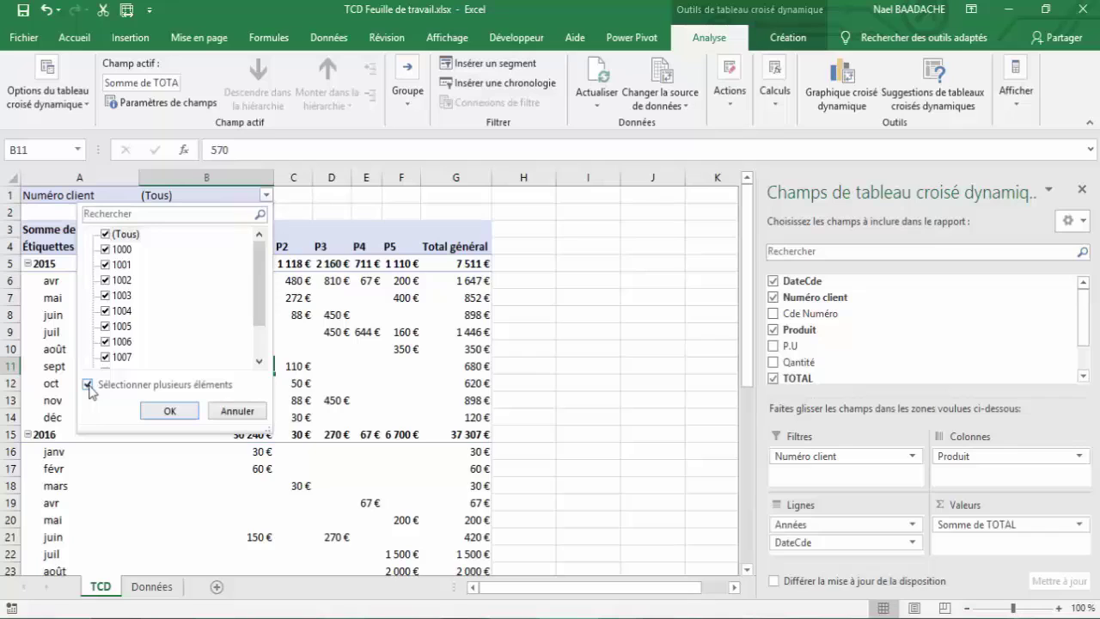
{"action": "left_click", "coordinate": [105, 233]}
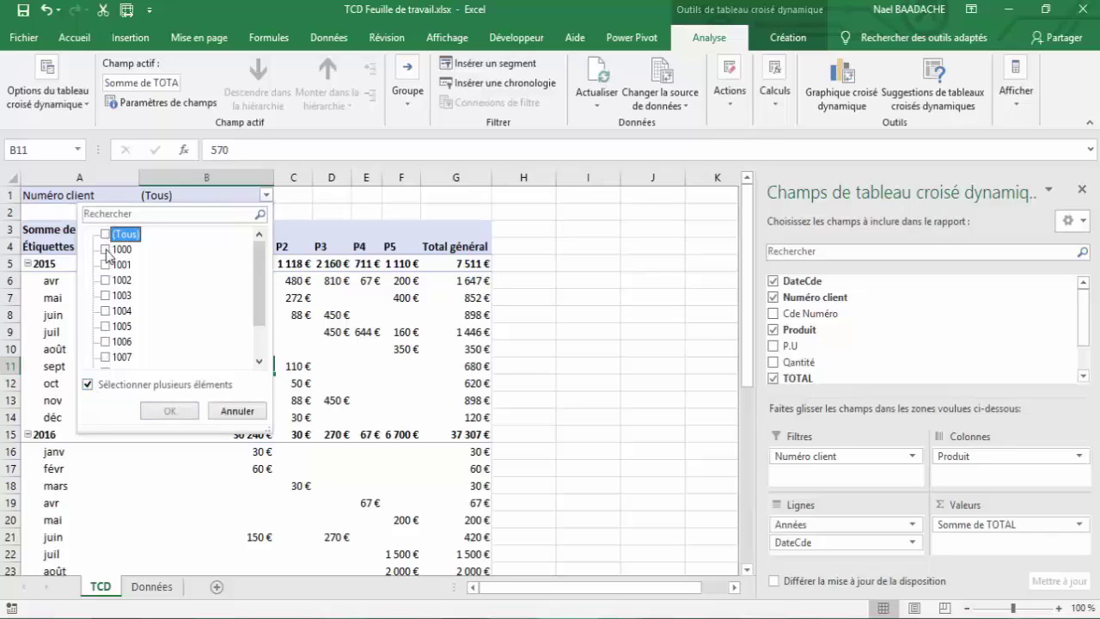
{"action": "left_click", "coordinate": [106, 251]}
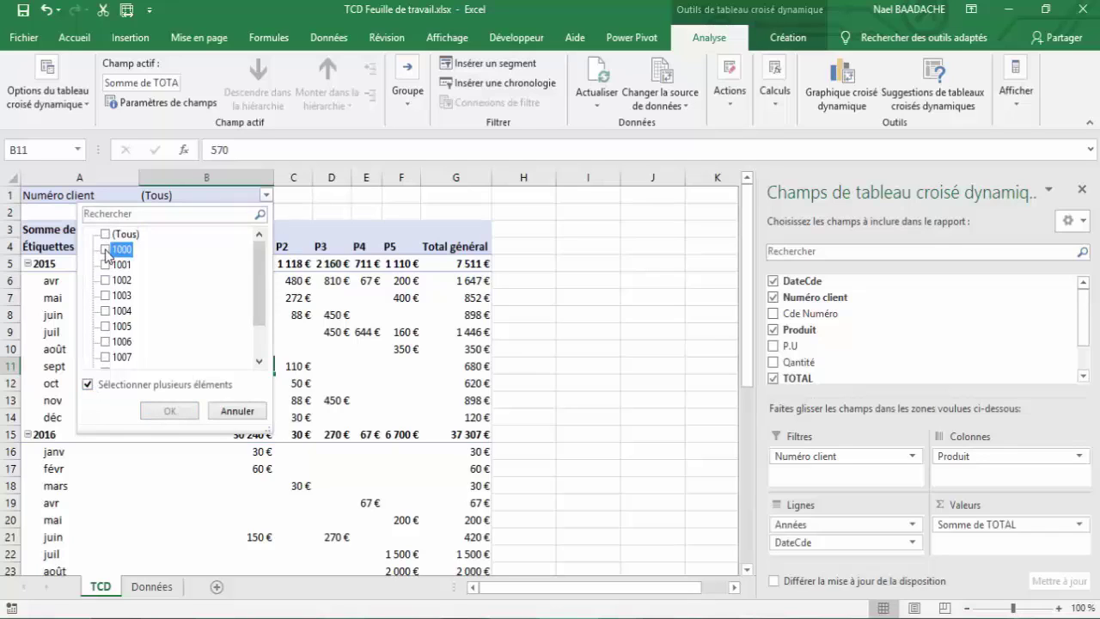
{"action": "left_click", "coordinate": [106, 295]}
{"action": "left_click", "coordinate": [106, 296]}
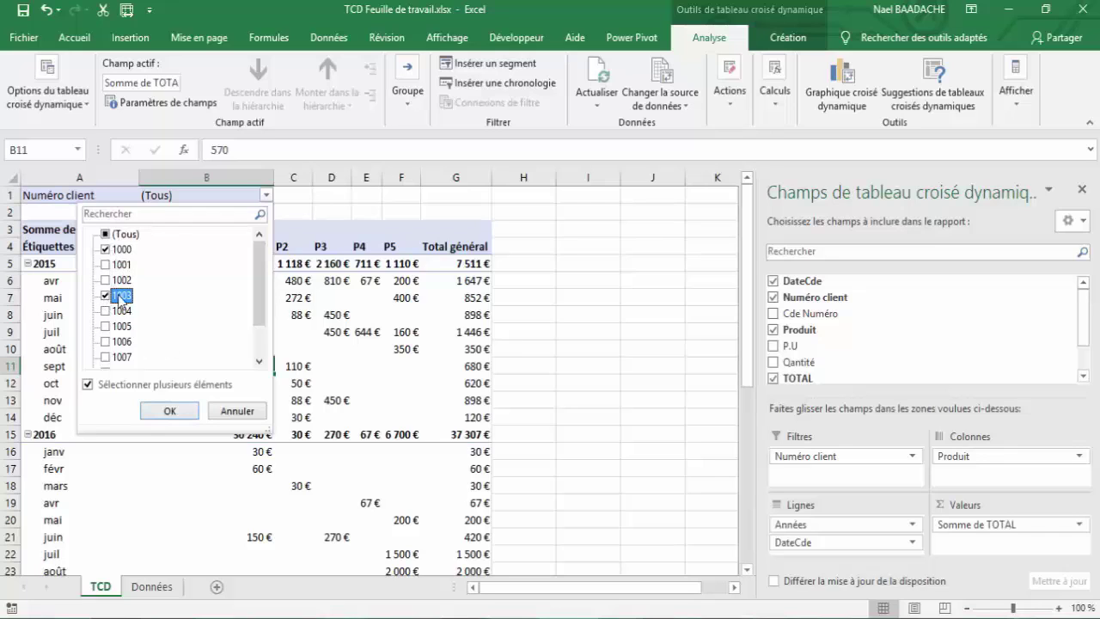
{"action": "left_click", "coordinate": [161, 412]}
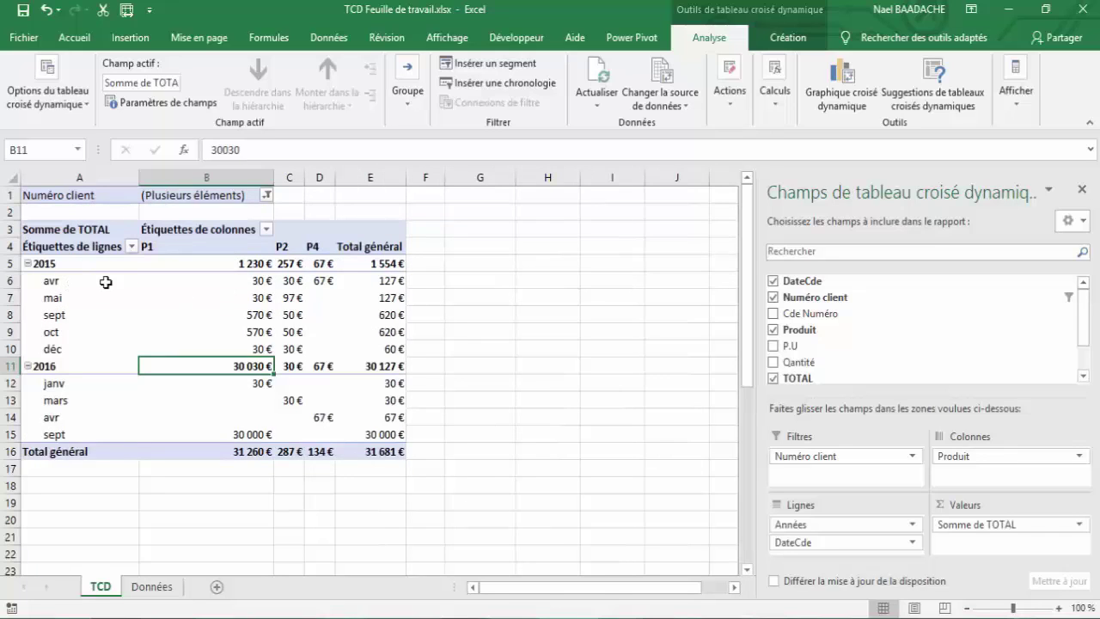
{"action": "left_click", "coordinate": [268, 196]}
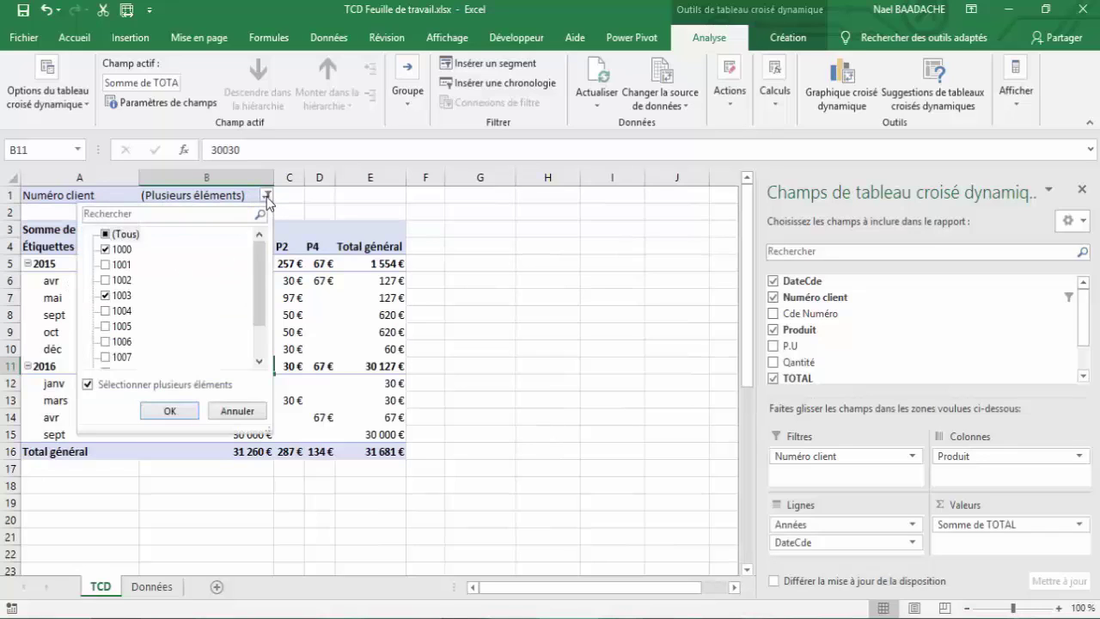
{"action": "left_click", "coordinate": [105, 237]}
{"action": "left_click", "coordinate": [171, 411]}
{"action": "left_click", "coordinate": [255, 316]}
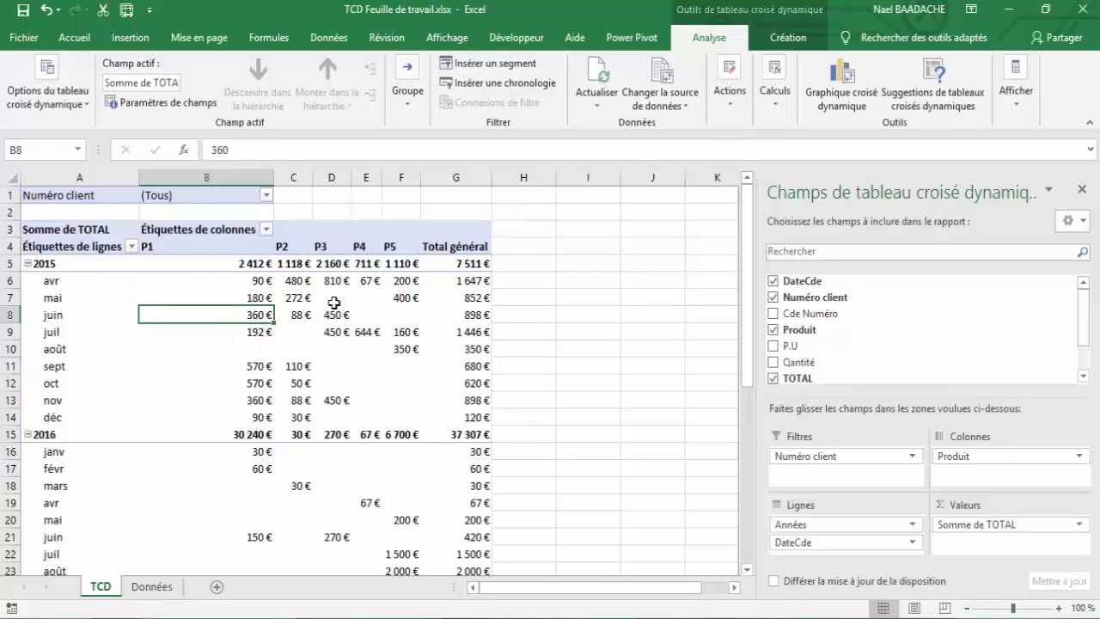
{"action": "left_click", "coordinate": [258, 297]}
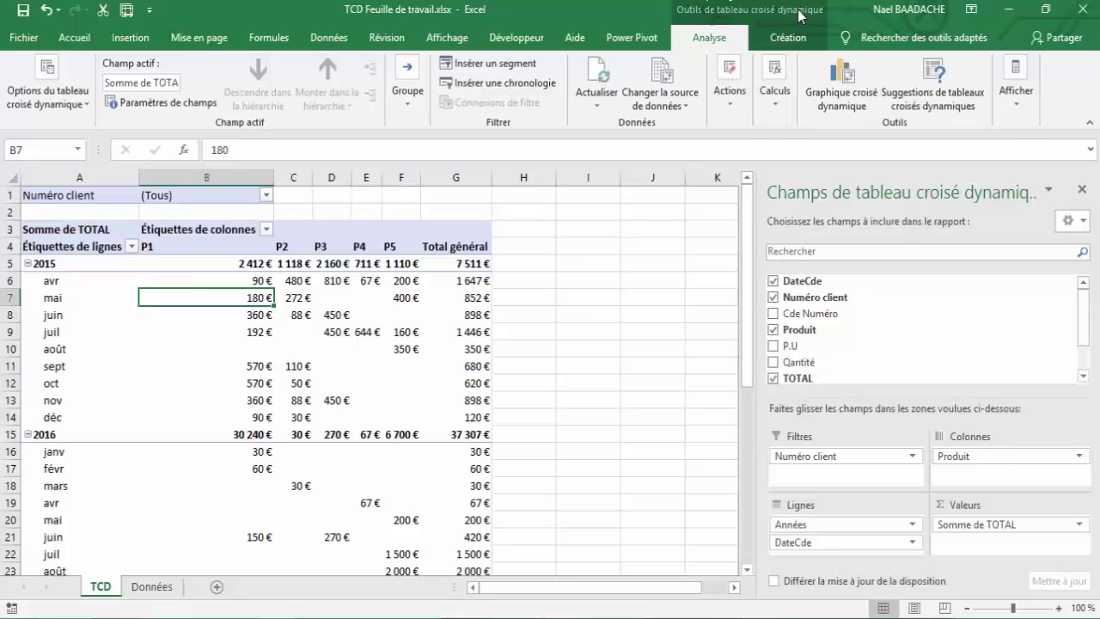
Apply the Orange clair, style moyen 3 pivot table style from the Création gallery
{"action": "left_click", "coordinate": [790, 41]}
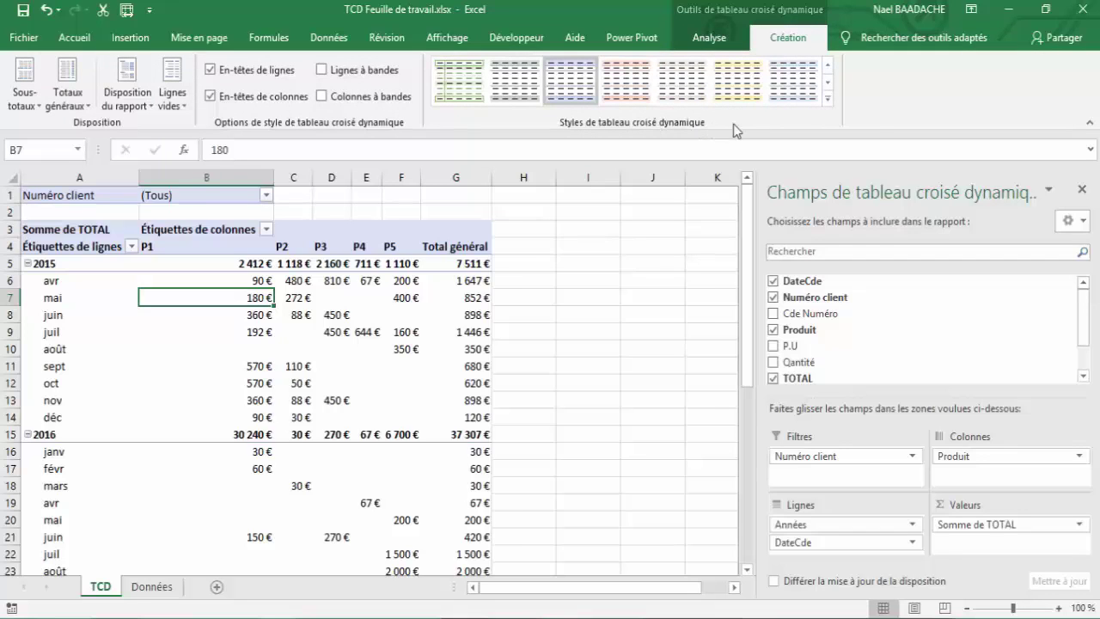
{"action": "left_click", "coordinate": [826, 98]}
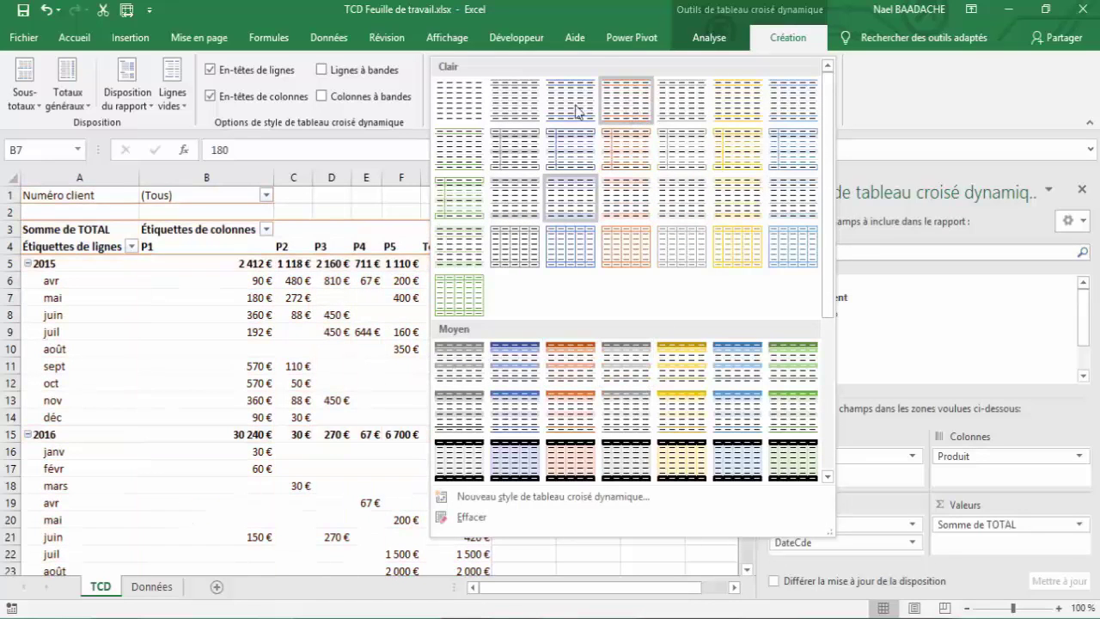
{"action": "left_click", "coordinate": [572, 378]}
{"action": "left_click", "coordinate": [262, 333]}
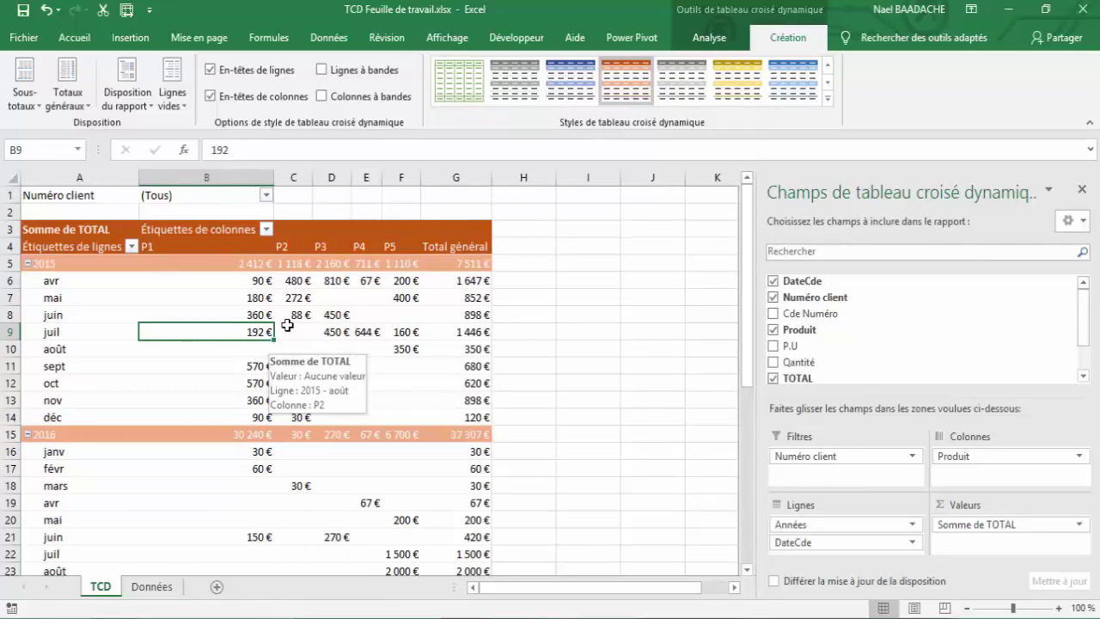
{"action": "left_click", "coordinate": [194, 228]}
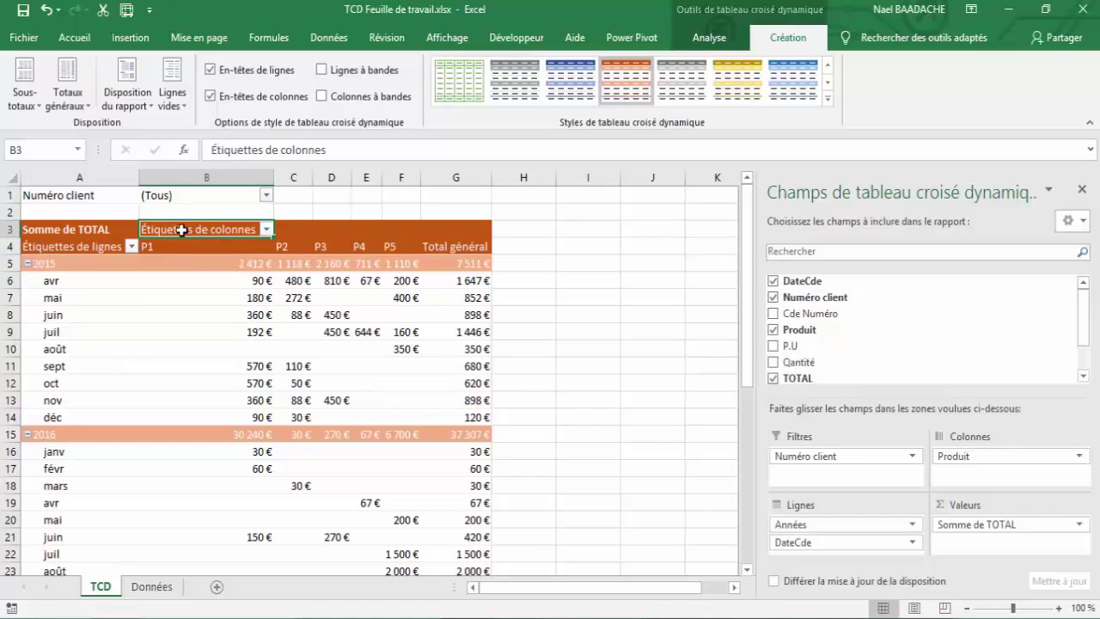
Replace the B3 header text Étiquettes de colonnes with Produits in the formula bar
{"action": "left_click_drag", "start_coordinate": [338, 151], "coordinate": [214, 153]}
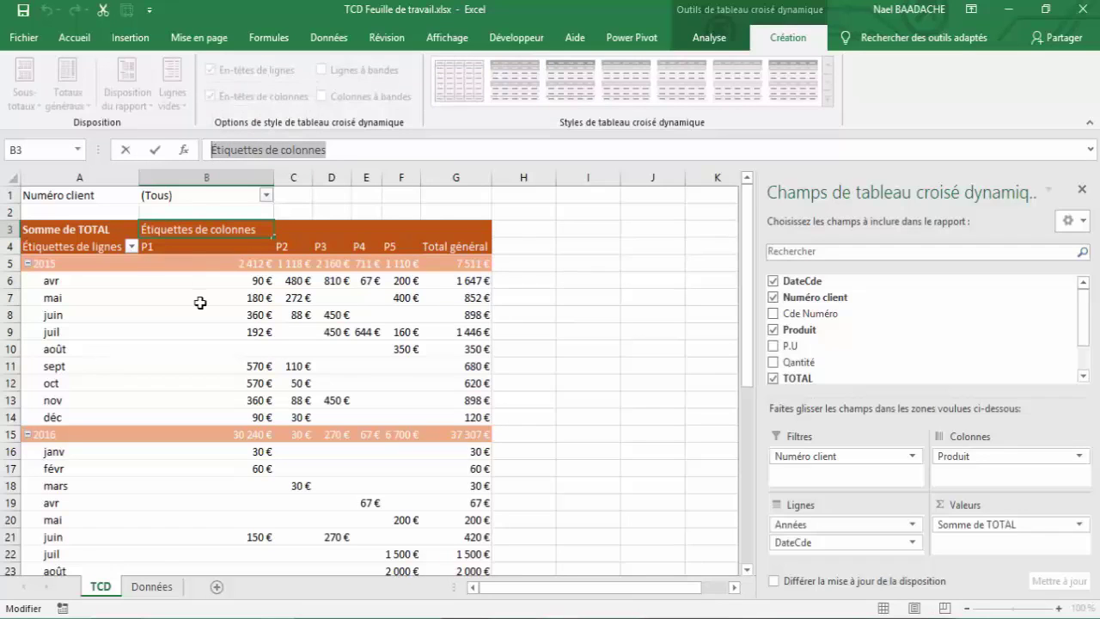
{"action": "key", "text": "Delete"}
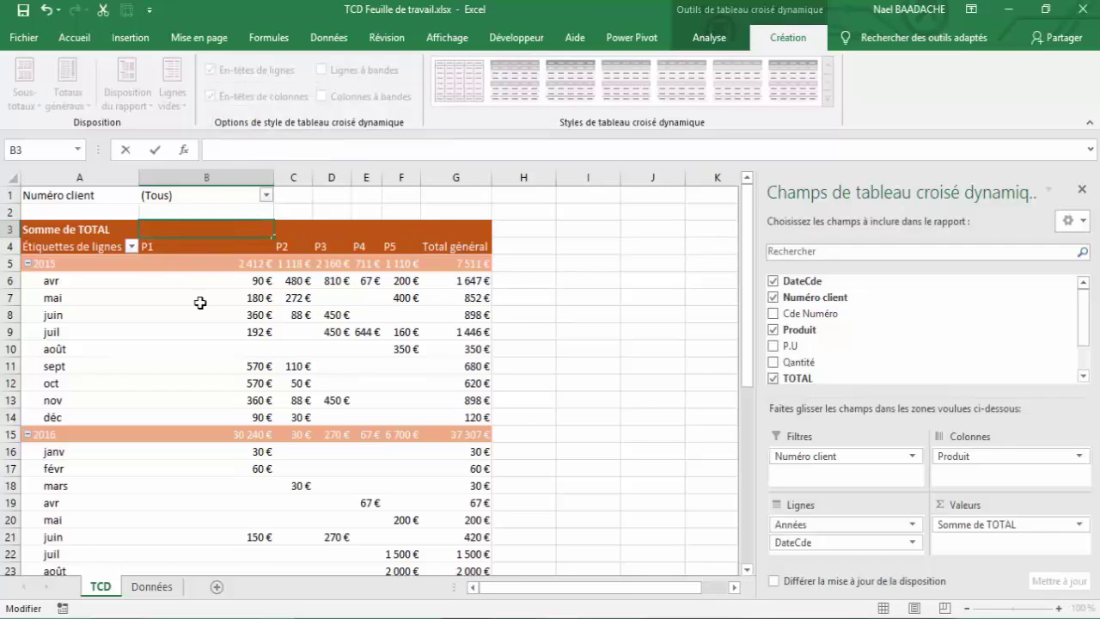
{"action": "type", "text": "Produ"}
{"action": "type", "text": "its"}
{"action": "key", "text": "Return"}
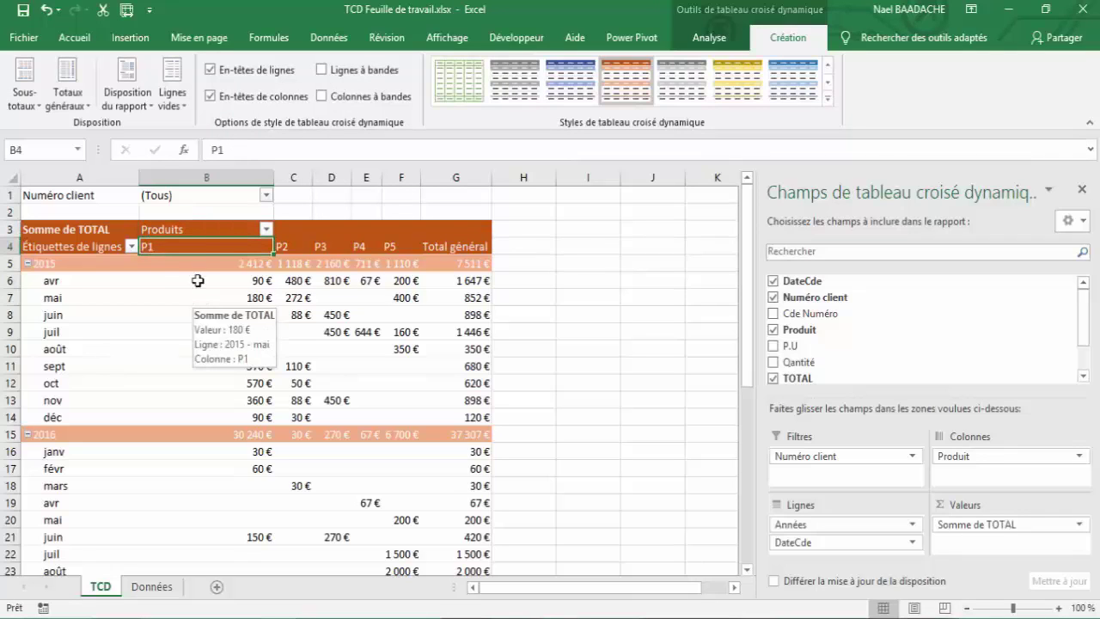
{"action": "left_click", "coordinate": [206, 228]}
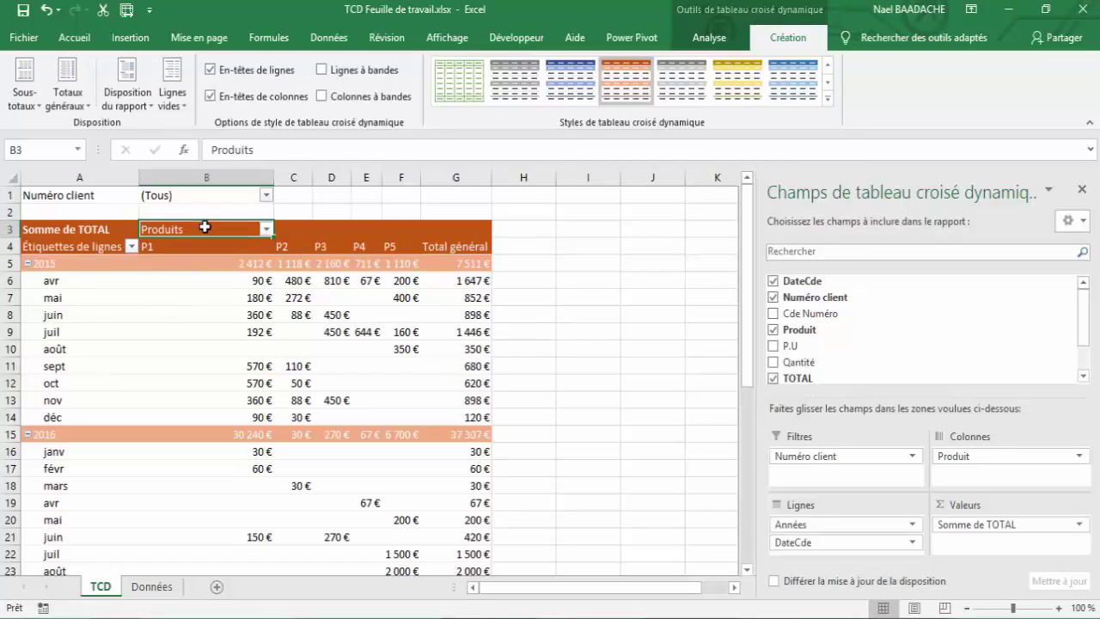
Review the Produit field's custom name in its Paramètres de champ, then close the dialog
{"action": "left_click", "coordinate": [970, 458]}
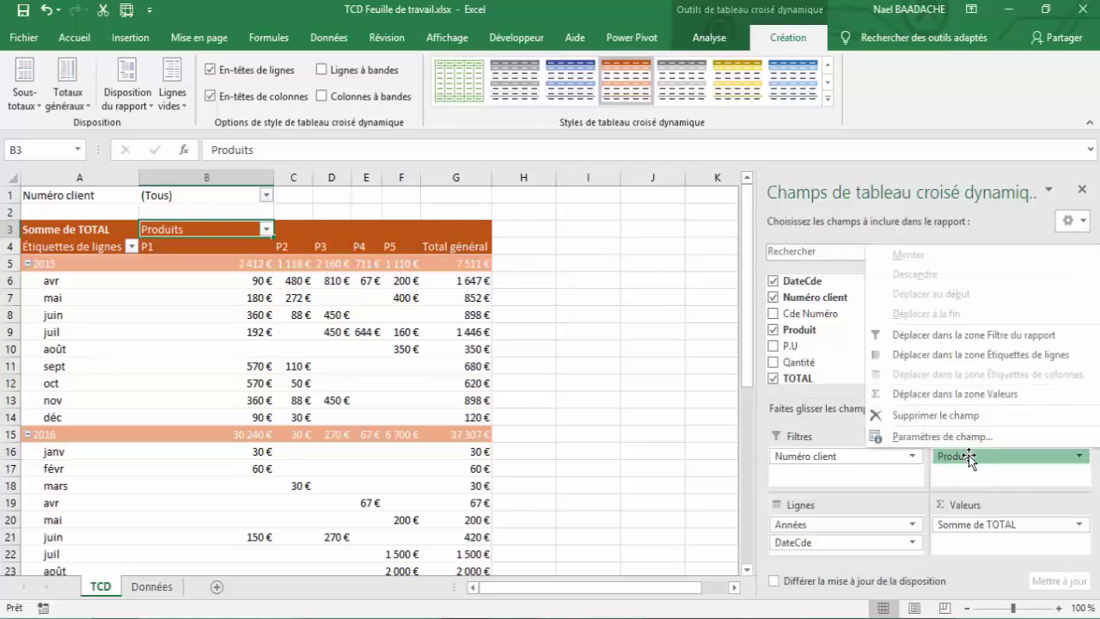
{"action": "left_click", "coordinate": [971, 437]}
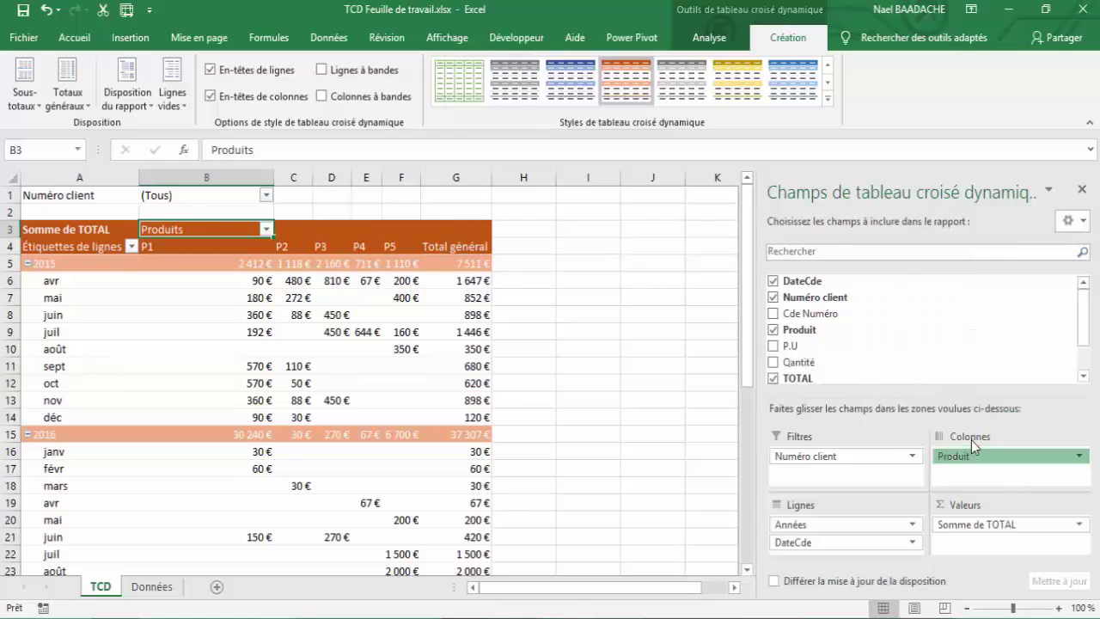
{"action": "left_click", "coordinate": [759, 195]}
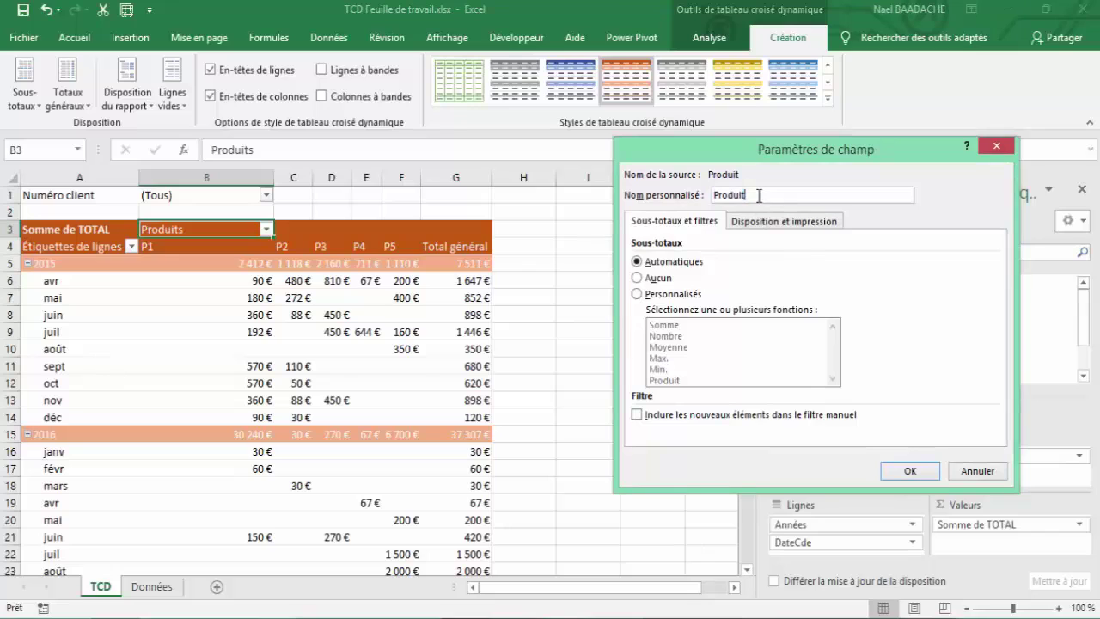
{"action": "left_click_drag", "start_coordinate": [759, 195], "coordinate": [696, 197]}
{"action": "left_click", "coordinate": [913, 472]}
{"action": "left_click", "coordinate": [80, 230]}
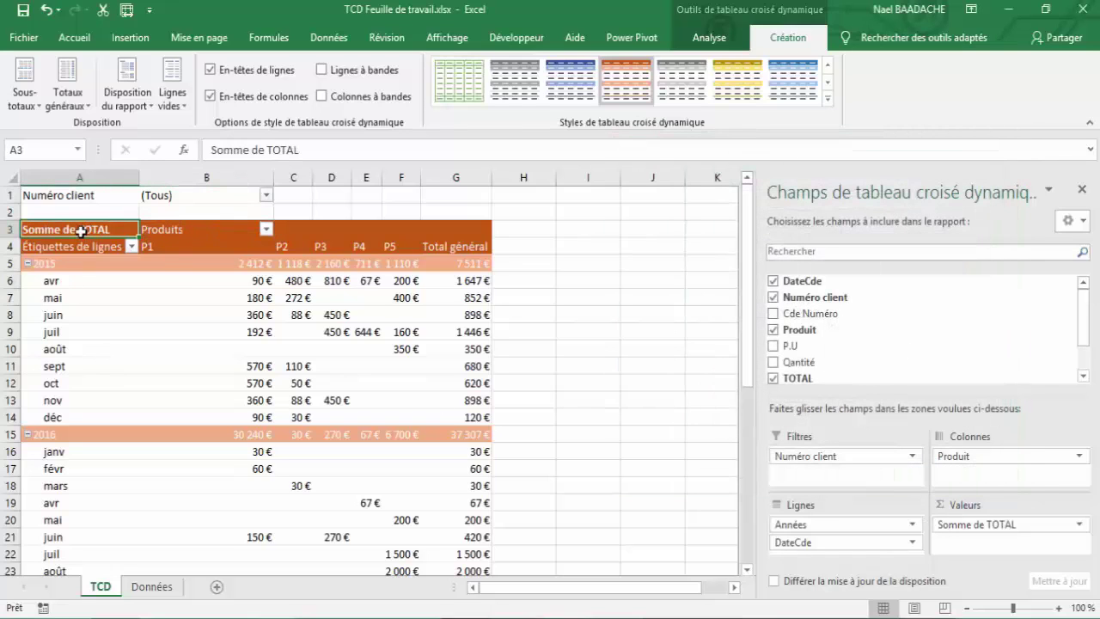
Erase the Somme de TOTAL caption in A3, dismissing the null-value error
{"action": "left_click", "coordinate": [329, 150]}
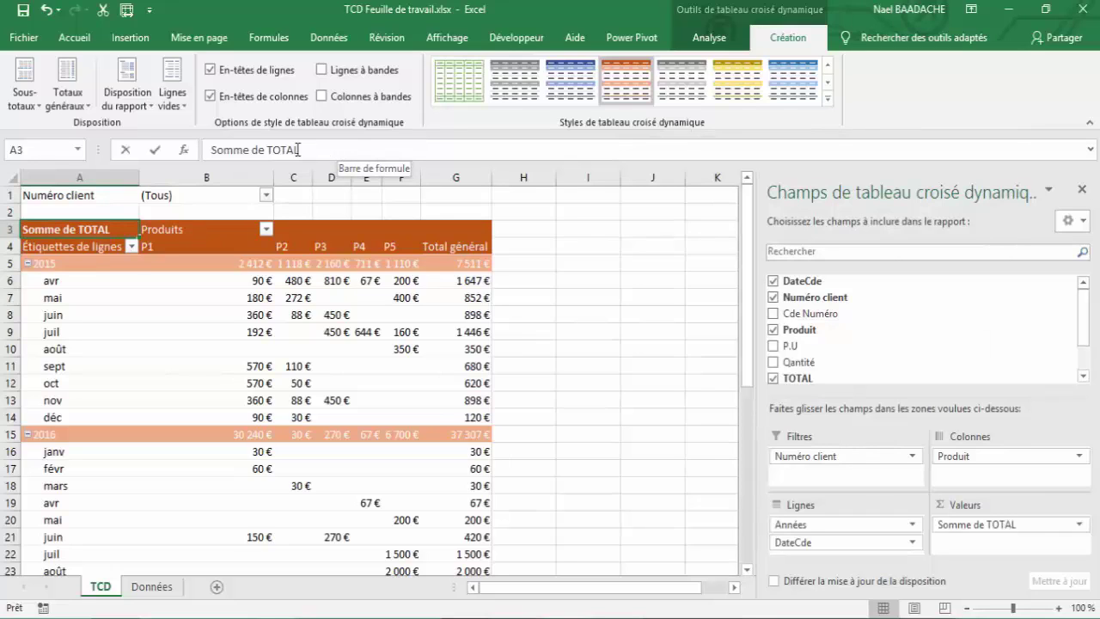
{"action": "left_click_drag", "start_coordinate": [298, 150], "coordinate": [210, 150]}
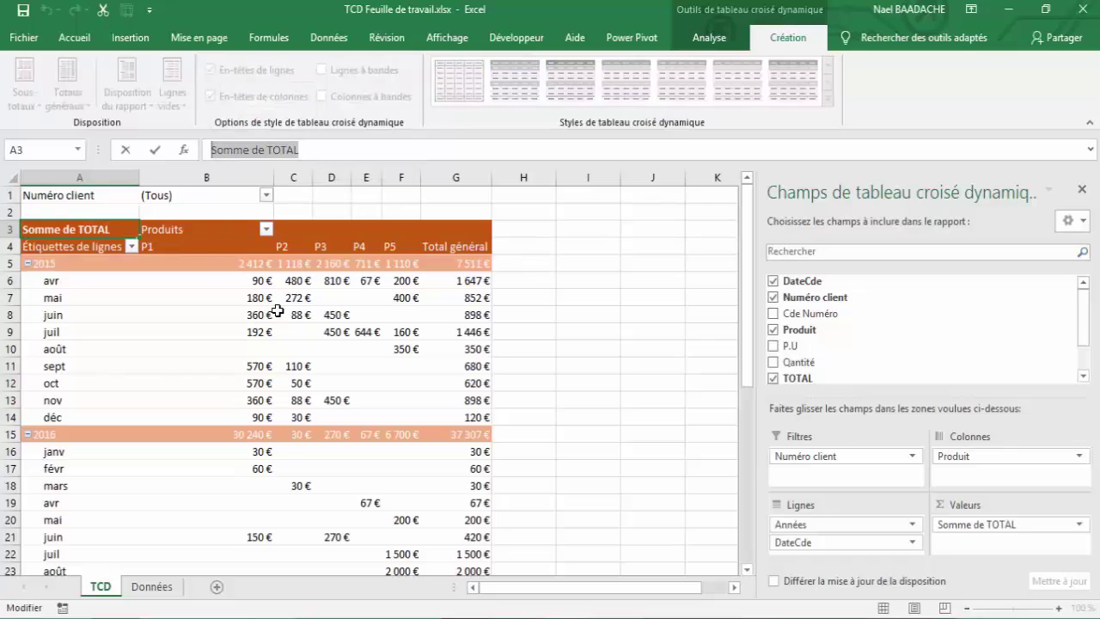
{"action": "key", "text": "BackSpace"}
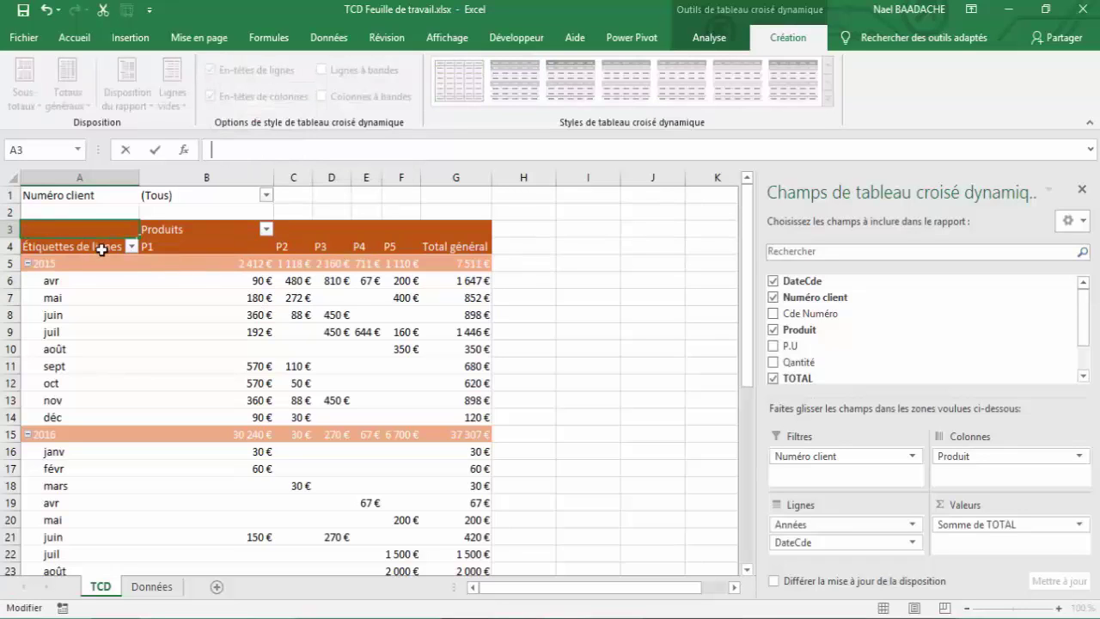
{"action": "key", "text": "Return"}
{"action": "left_click", "coordinate": [556, 362]}
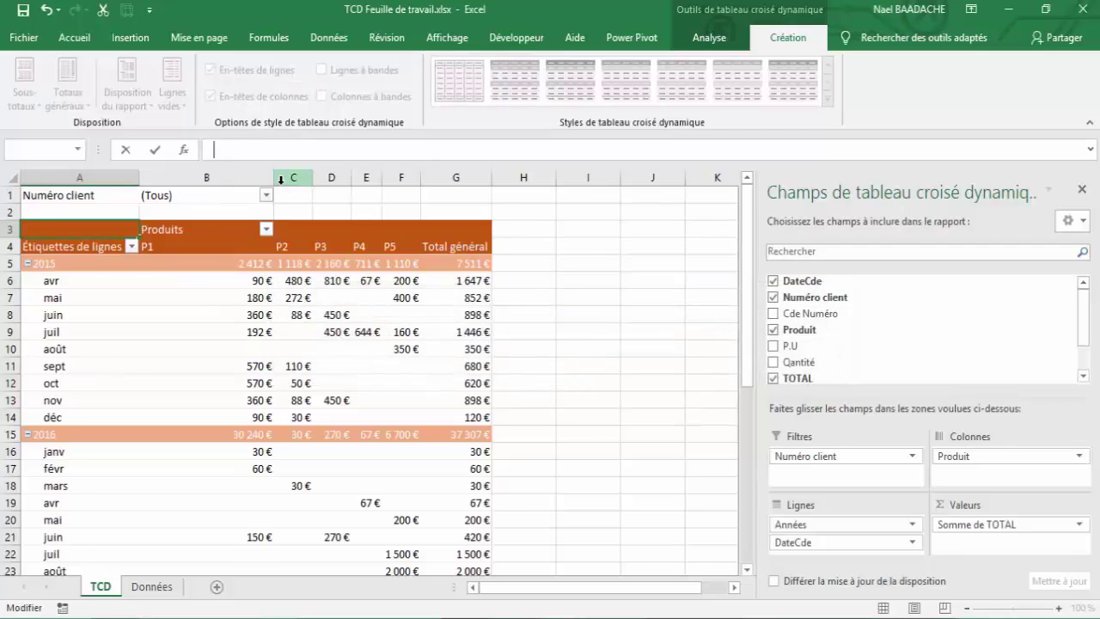
{"action": "key", "text": "Return"}
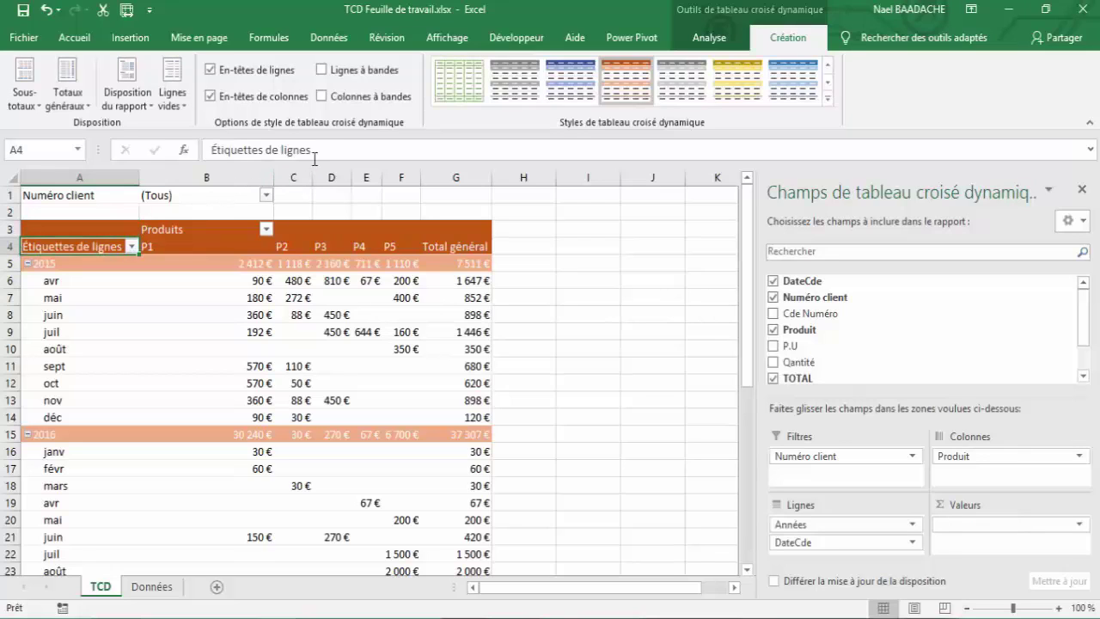
Erase the Étiquettes de lignes caption in A4
{"action": "left_click_drag", "start_coordinate": [317, 150], "coordinate": [209, 151]}
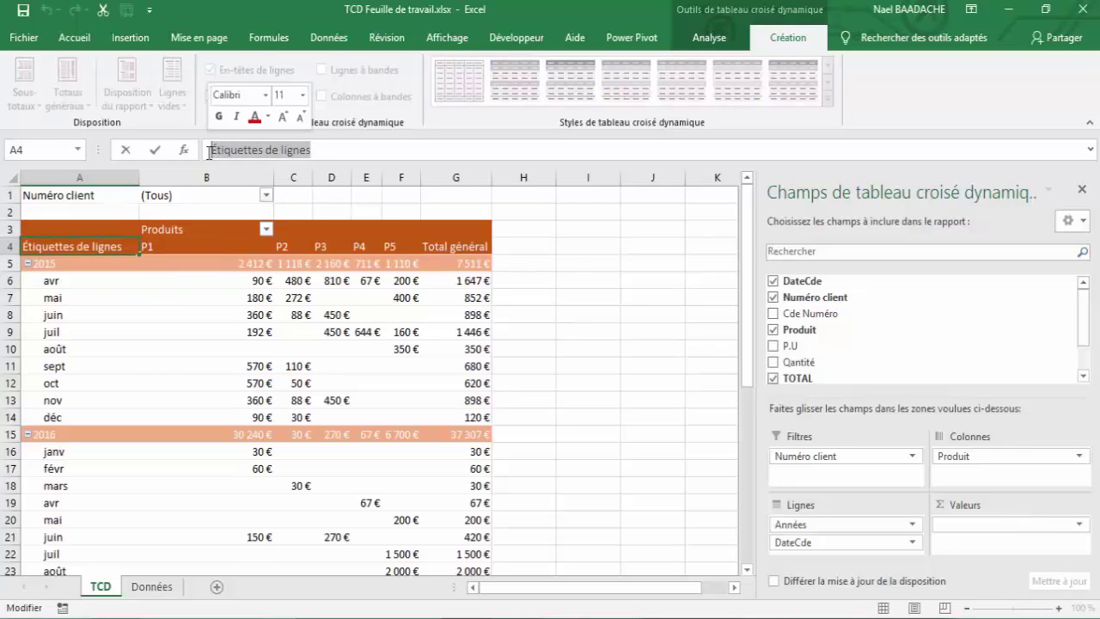
{"action": "key", "text": "Delete"}
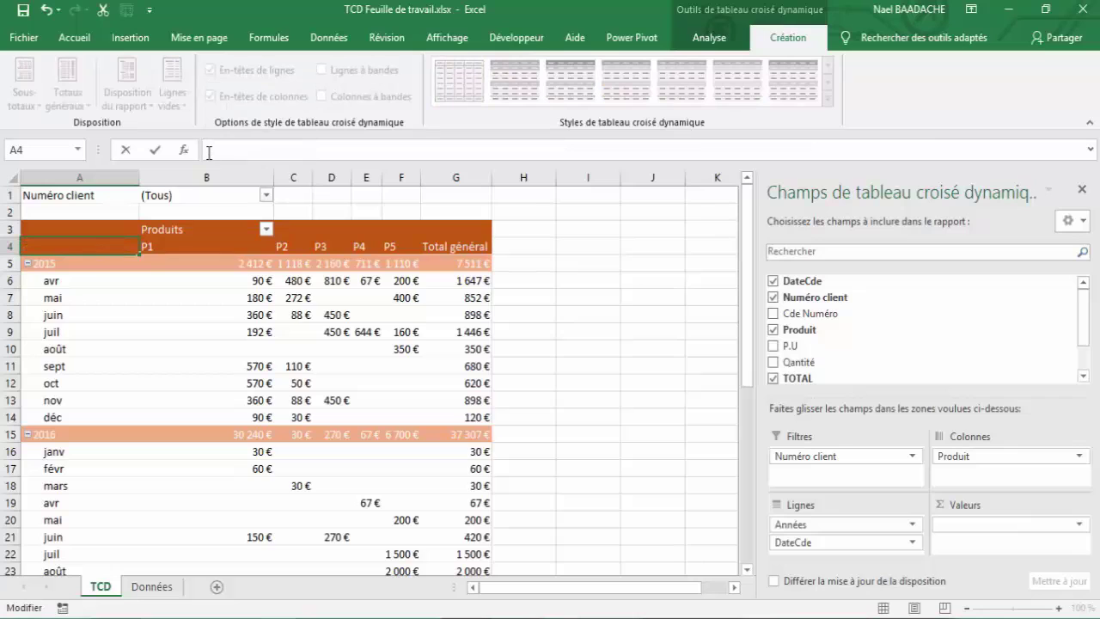
{"action": "key", "text": "Return"}
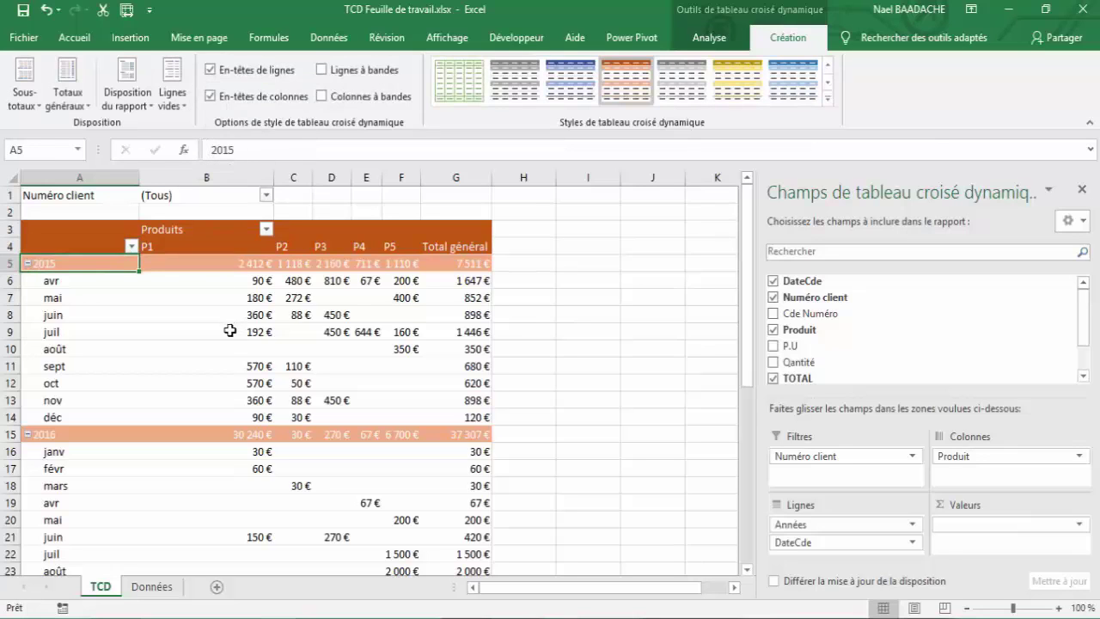
Centre the P1–P5 product headers in B4:F4
{"action": "left_click", "coordinate": [194, 240]}
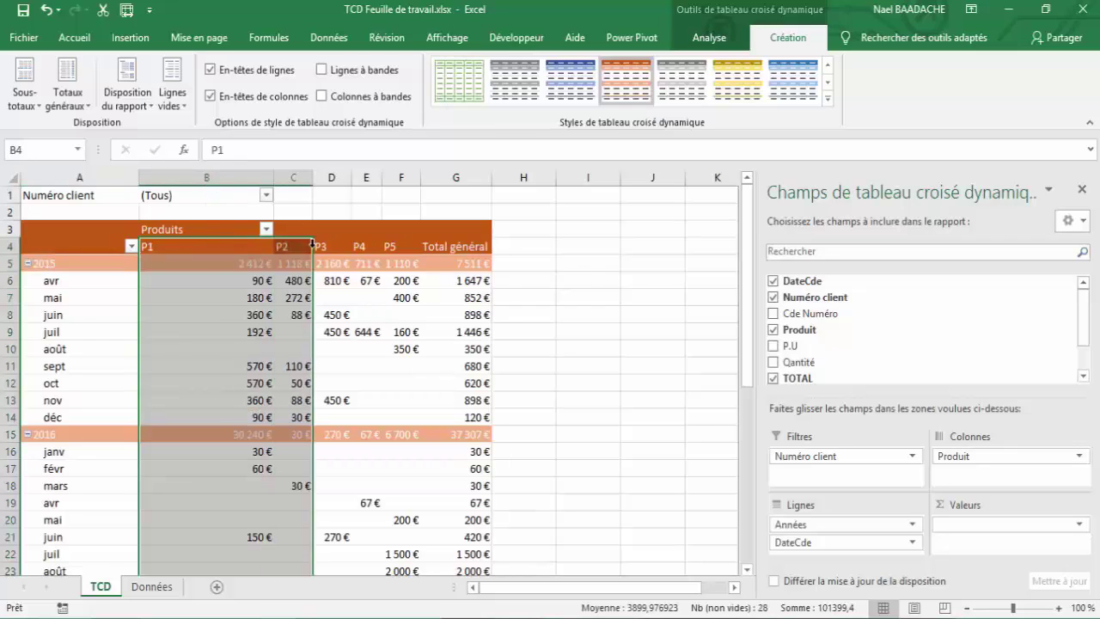
{"action": "mouse_move", "coordinate": [258, 240]}
{"action": "left_mouse_down"}
{"action": "mouse_move", "coordinate": [292, 275]}
{"action": "mouse_move", "coordinate": [409, 248]}
{"action": "left_mouse_up"}
{"action": "left_click", "coordinate": [256, 245]}
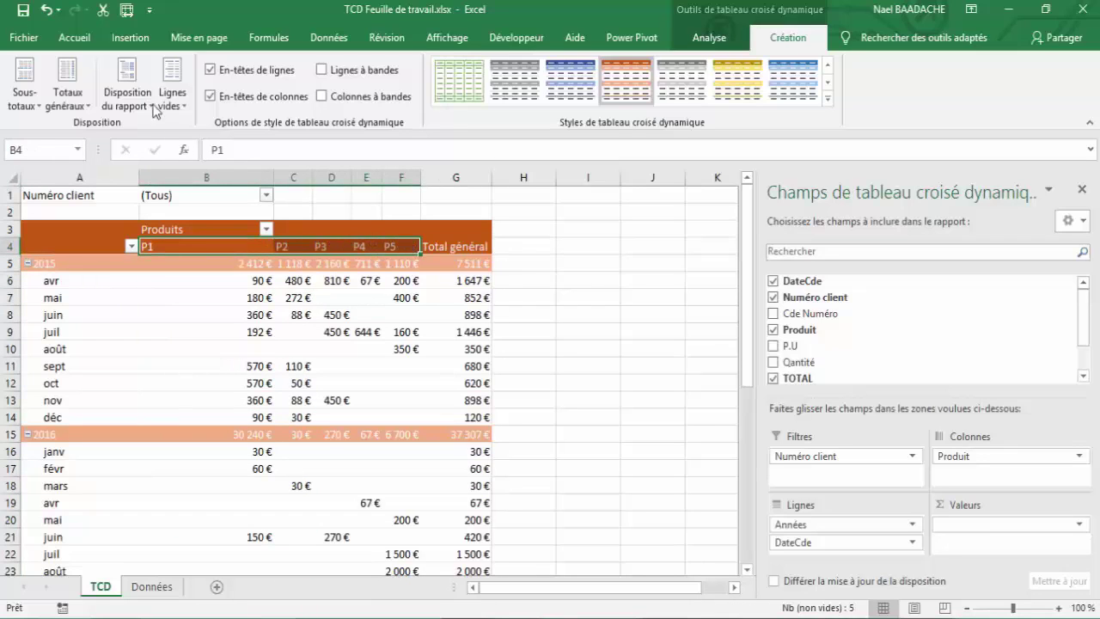
{"action": "left_click", "coordinate": [75, 37]}
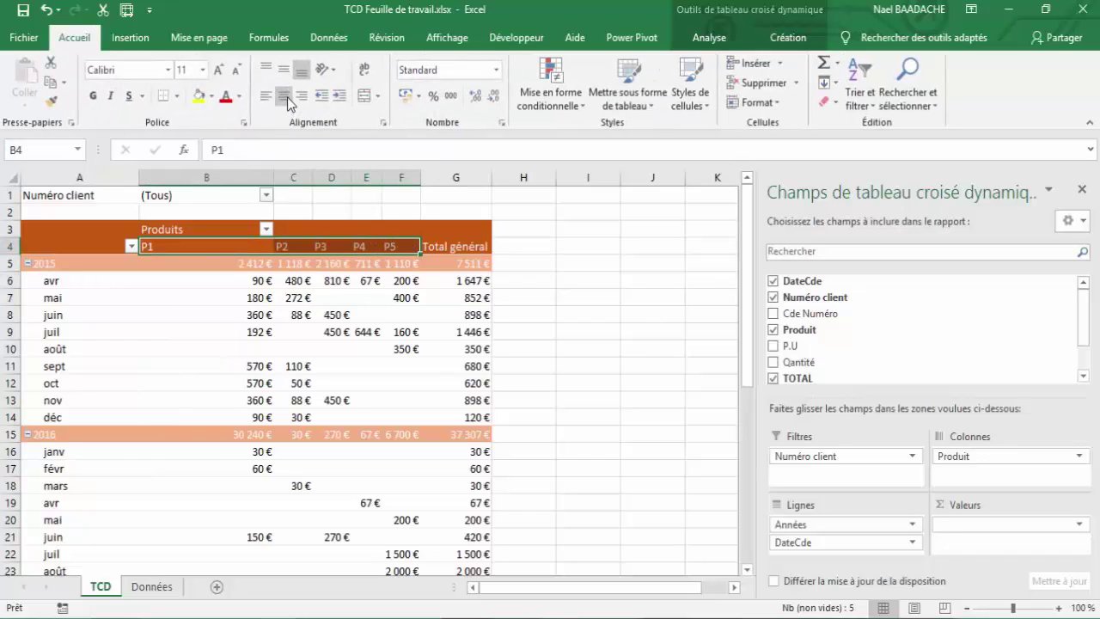
{"action": "left_click", "coordinate": [284, 96]}
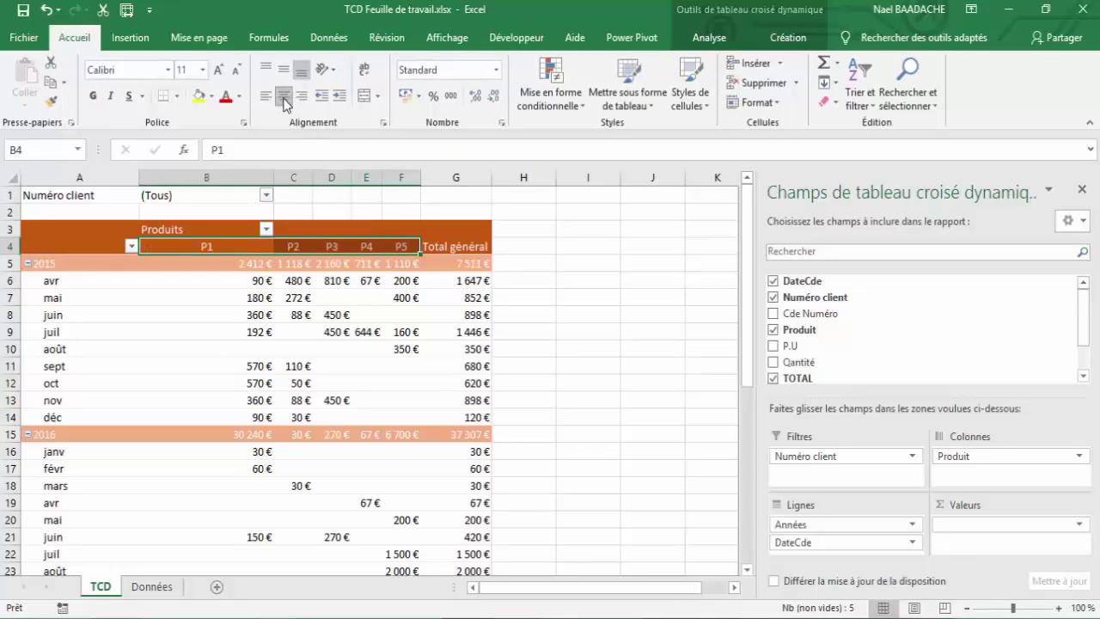
Narrow column B to width 10,29 to fit the P1 euro values
{"action": "left_click", "coordinate": [197, 298]}
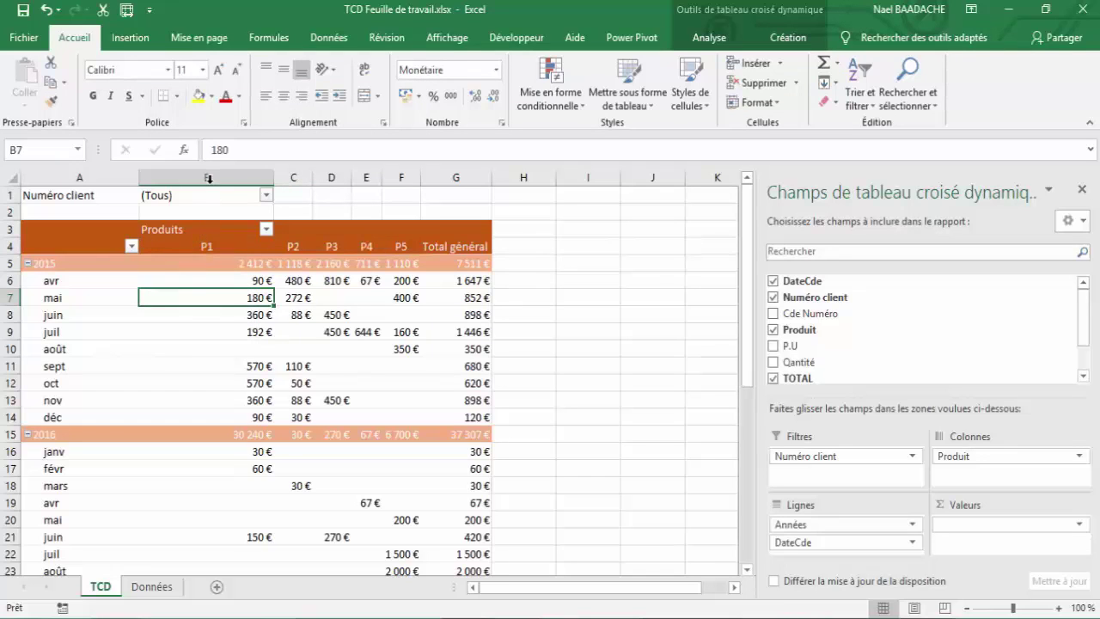
{"action": "left_click", "coordinate": [196, 280]}
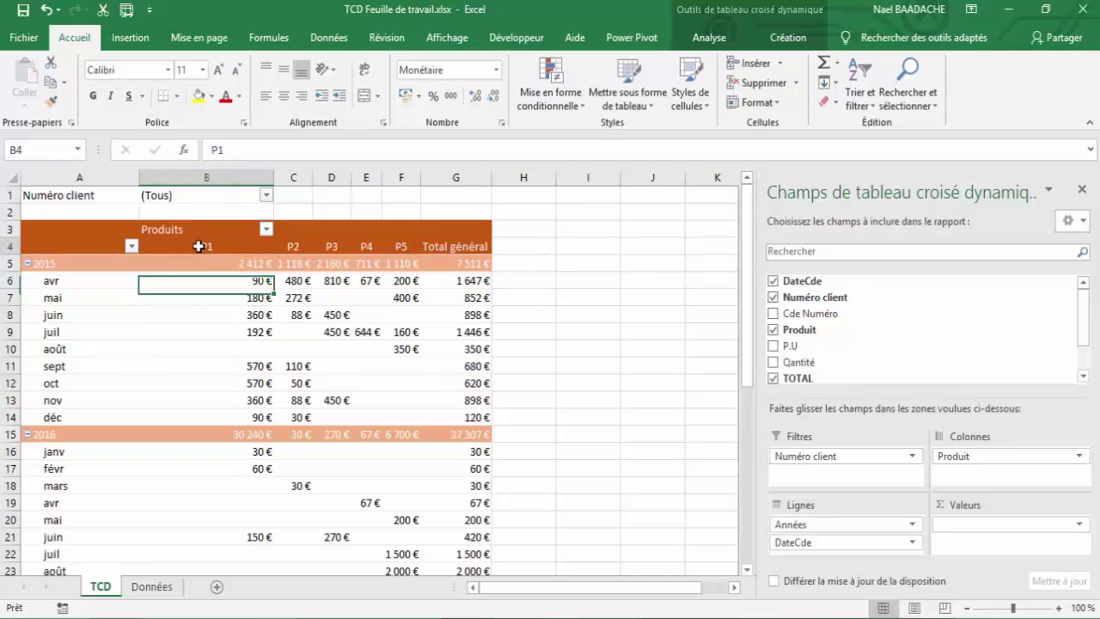
{"action": "left_click", "coordinate": [200, 246]}
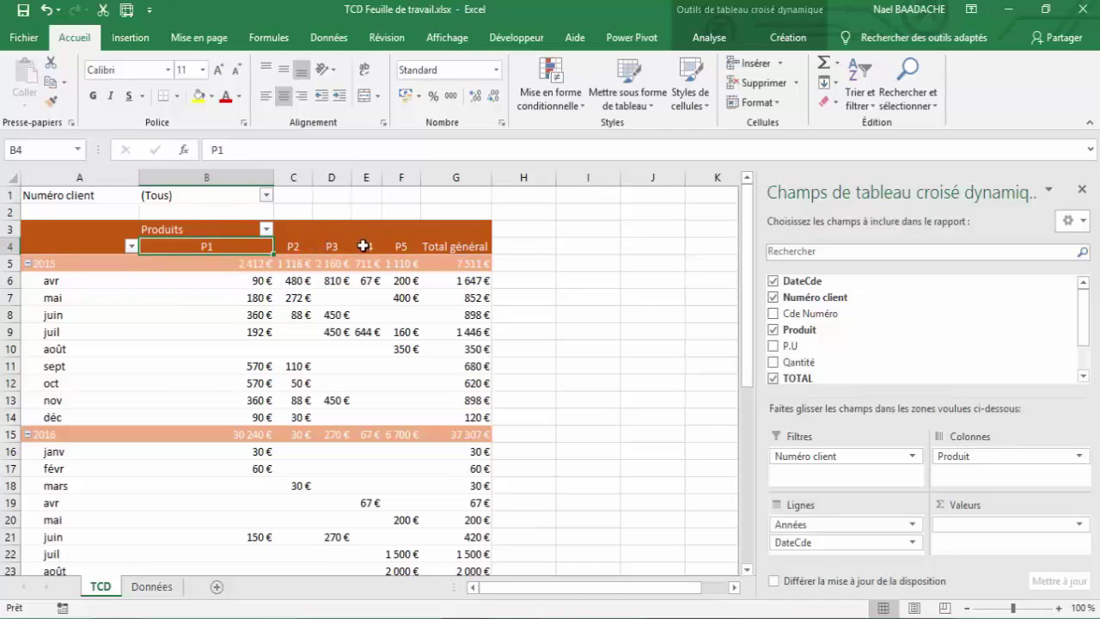
{"action": "left_click_drag", "start_coordinate": [273, 176], "coordinate": [196, 184]}
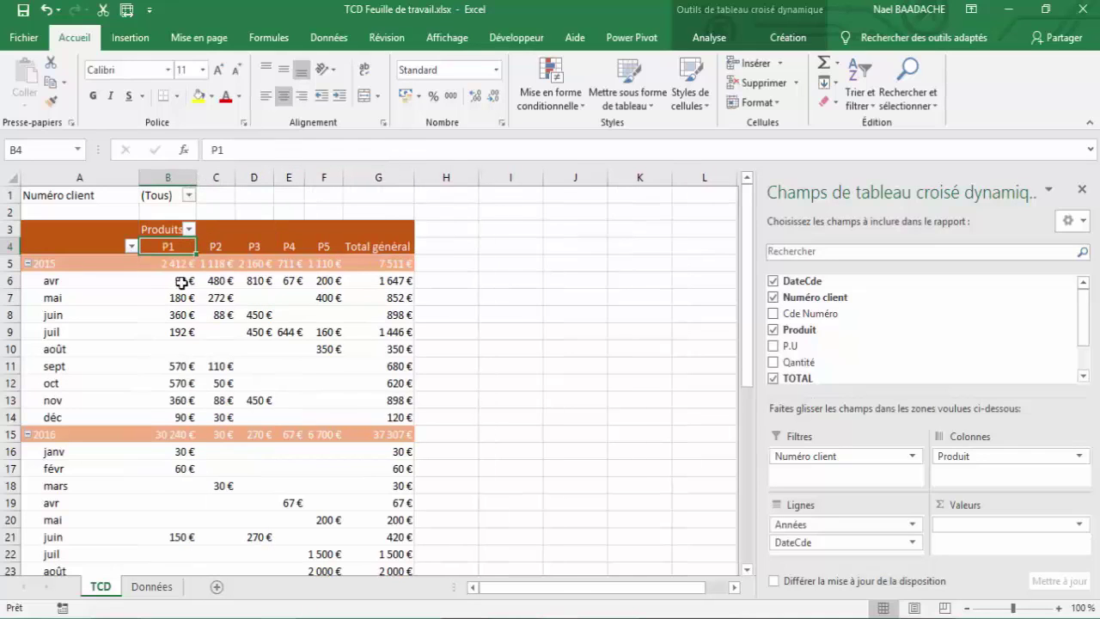
{"action": "left_click", "coordinate": [175, 292]}
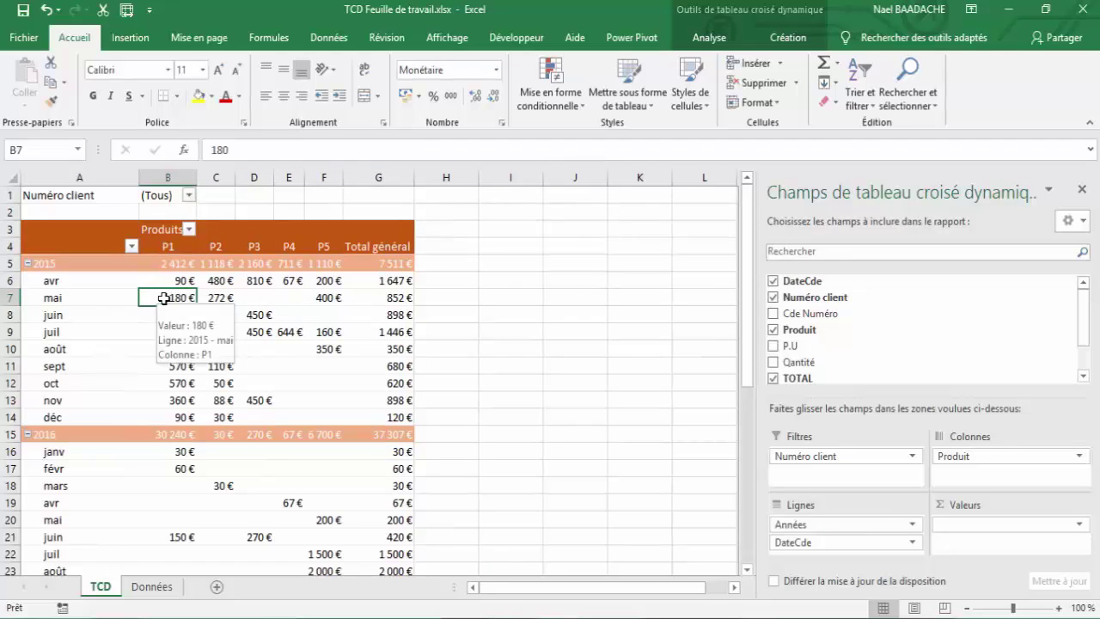
Check the TCD pivot's 44 818 € grand total
{"action": "left_click", "coordinate": [153, 587]}
{"action": "left_click", "coordinate": [101, 587]}
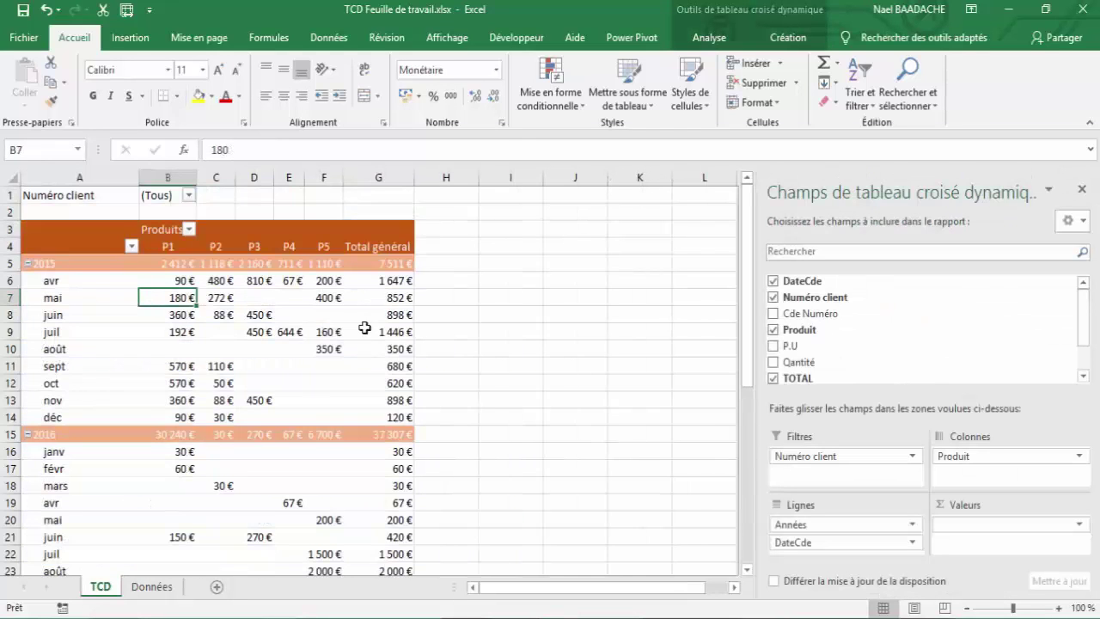
{"action": "scroll", "coordinate": [364, 336], "scroll_direction": "down", "scroll_amount": 5}
{"action": "left_click", "coordinate": [382, 349]}
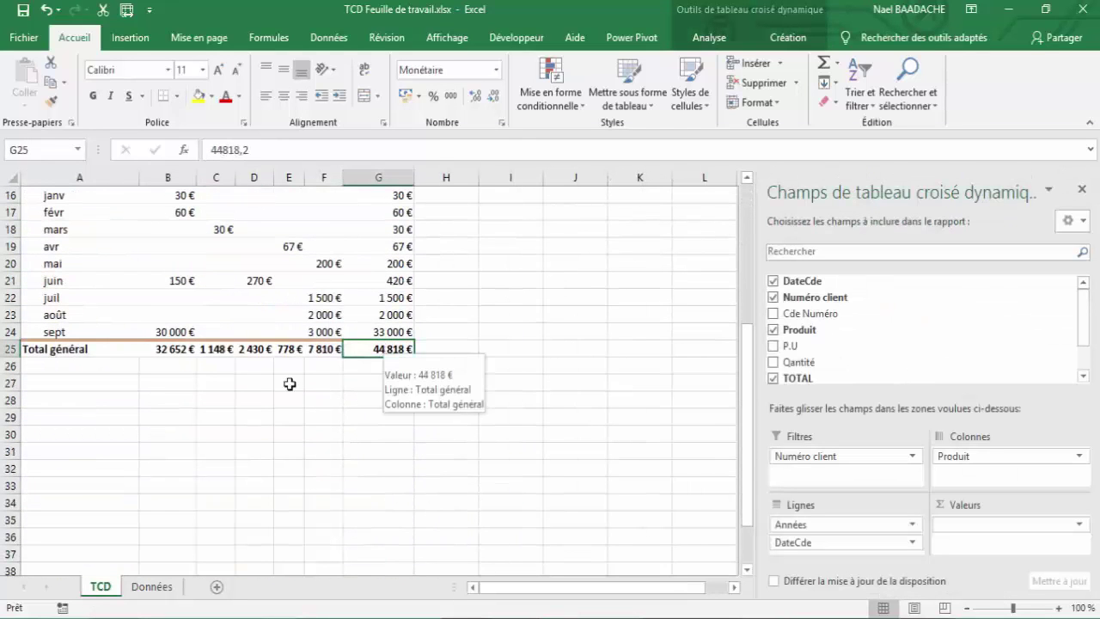
Go to the bottom of the Données table and select empty cell A97
{"action": "left_click", "coordinate": [155, 589]}
{"action": "scroll", "coordinate": [180, 464], "scroll_direction": "down", "scroll_amount": 5}
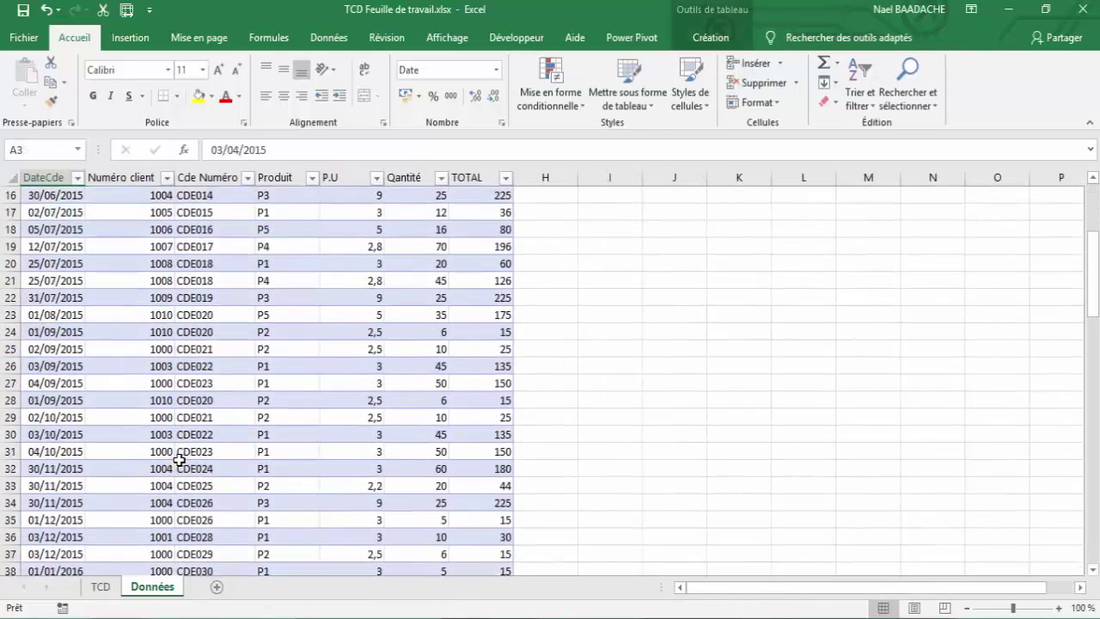
{"action": "scroll", "coordinate": [179, 464], "scroll_direction": "down", "scroll_amount": 3}
{"action": "scroll", "coordinate": [181, 446], "scroll_direction": "down", "scroll_amount": 2}
{"action": "scroll", "coordinate": [182, 447], "scroll_direction": "down", "scroll_amount": 3}
{"action": "scroll", "coordinate": [182, 447], "scroll_direction": "down", "scroll_amount": 6}
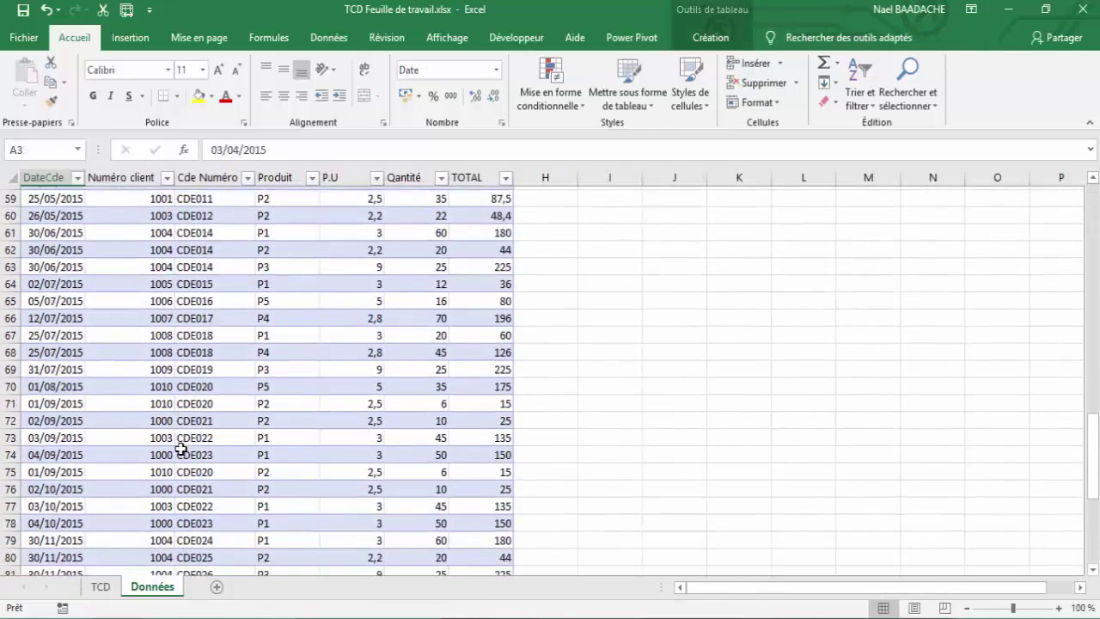
{"action": "scroll", "coordinate": [181, 446], "scroll_direction": "down", "scroll_amount": 7}
{"action": "scroll", "coordinate": [180, 449], "scroll_direction": "down", "scroll_amount": 4}
{"action": "left_click", "coordinate": [70, 239]}
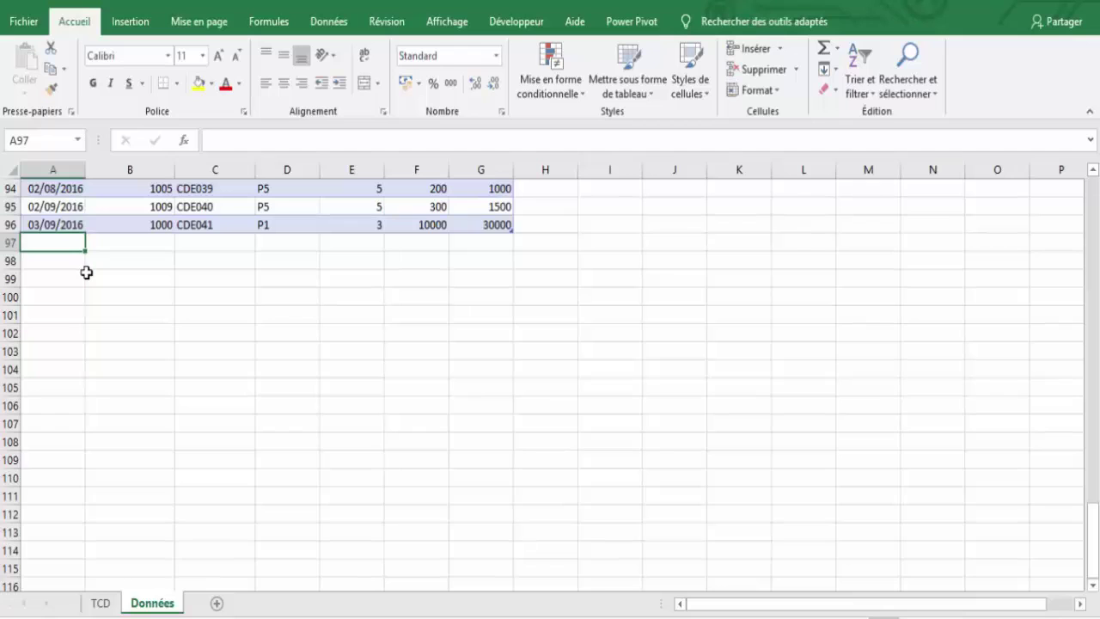
Start row 97 with date 04/09/2016, the customer number, the order number and product P1
{"action": "type", "text": "04/"}
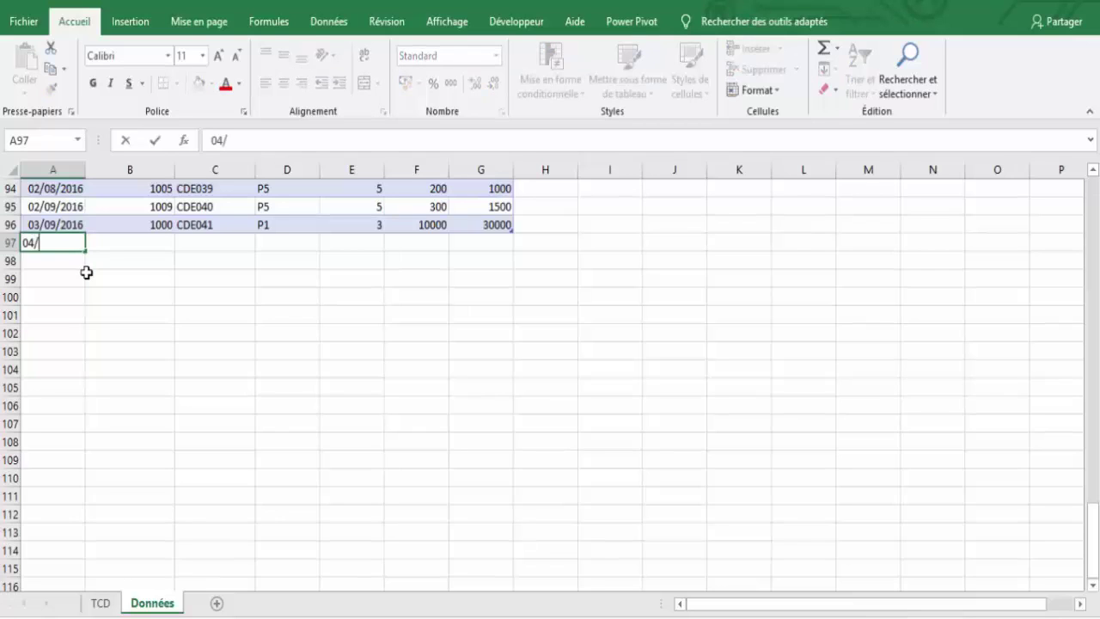
{"action": "type", "text": "09/2016"}
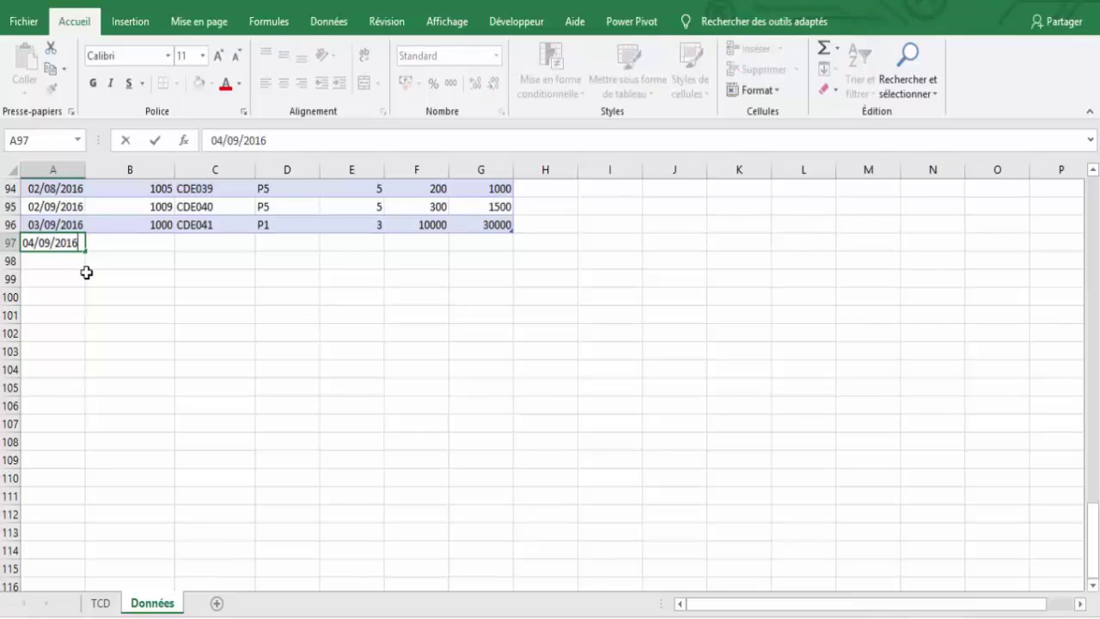
{"action": "key", "text": "Tab"}
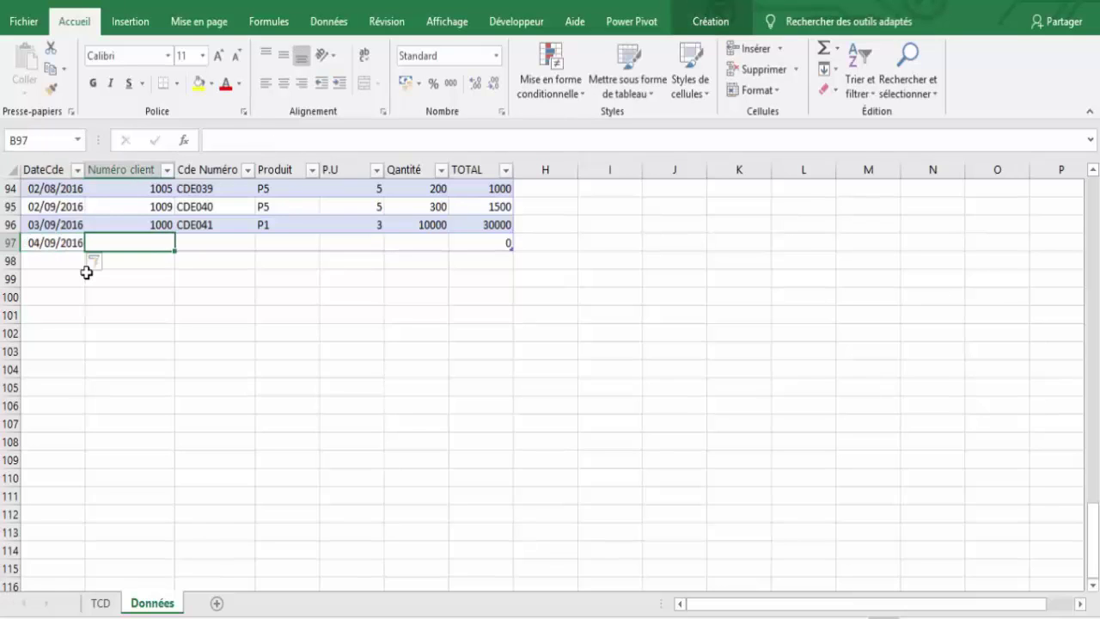
{"action": "type", "text": "1000"}
{"action": "key", "text": "Tab"}
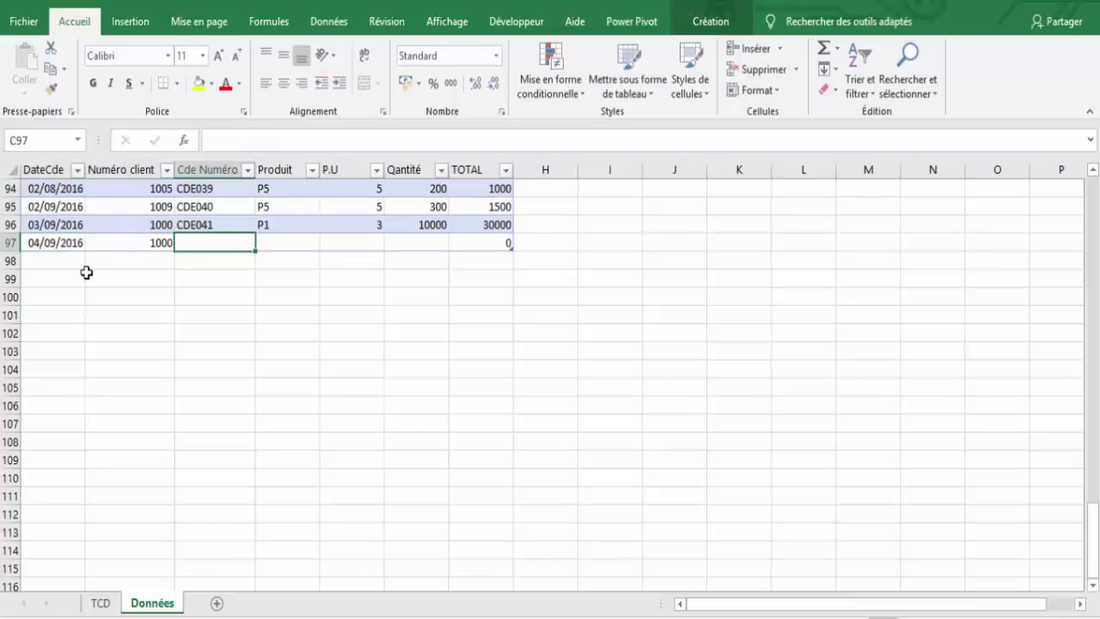
{"action": "type", "text": "CDE"}
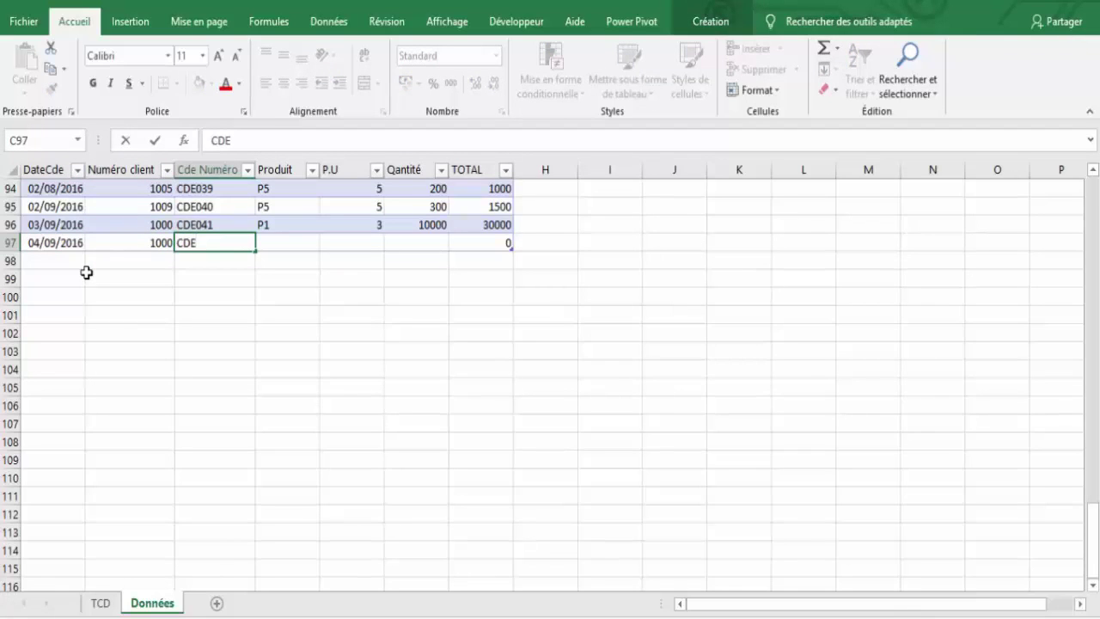
{"action": "type", "text": "042"}
{"action": "key", "text": "Tab"}
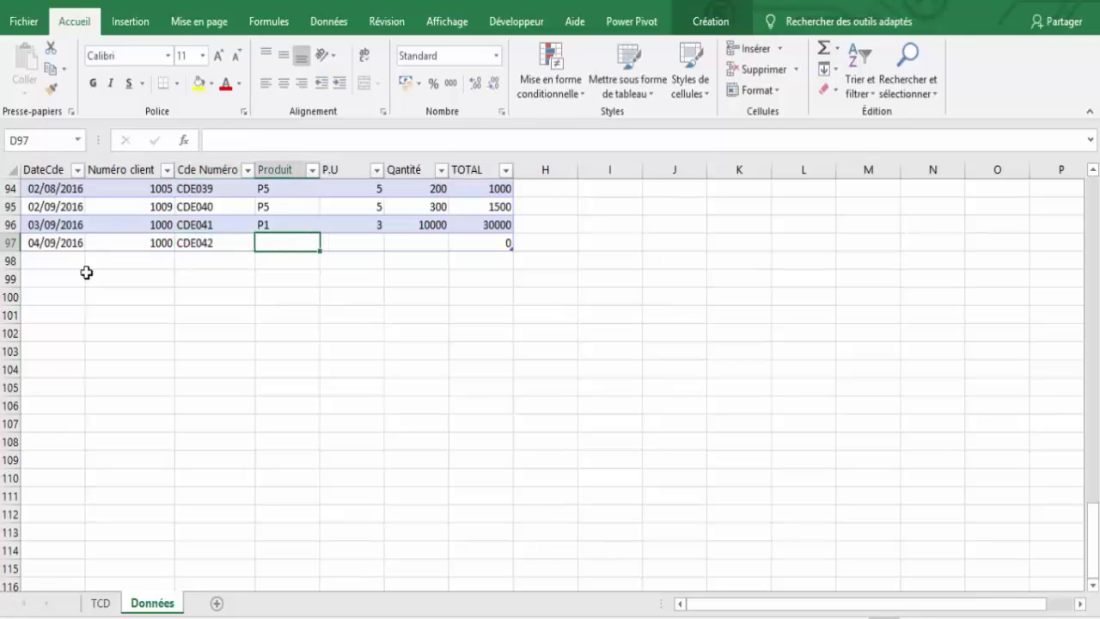
{"action": "type", "text": "P1"}
{"action": "key", "text": "Tab"}
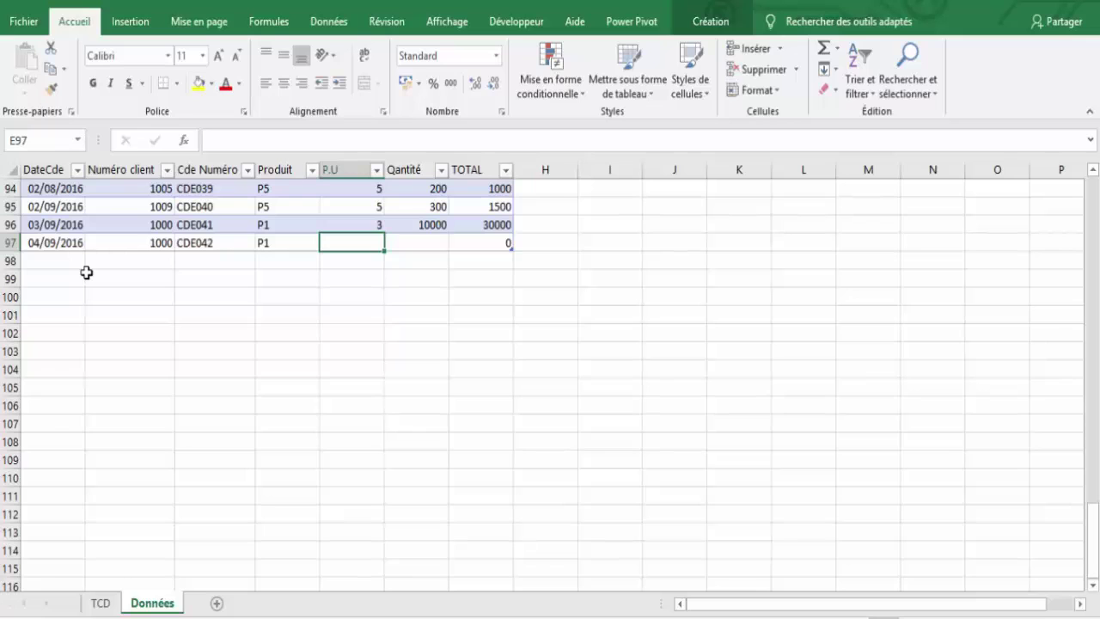
Enter unit price 3 and quantity 100000, then verify the TOTAL formula gives 300000
{"action": "type", "text": "3"}
{"action": "key", "text": "Tab"}
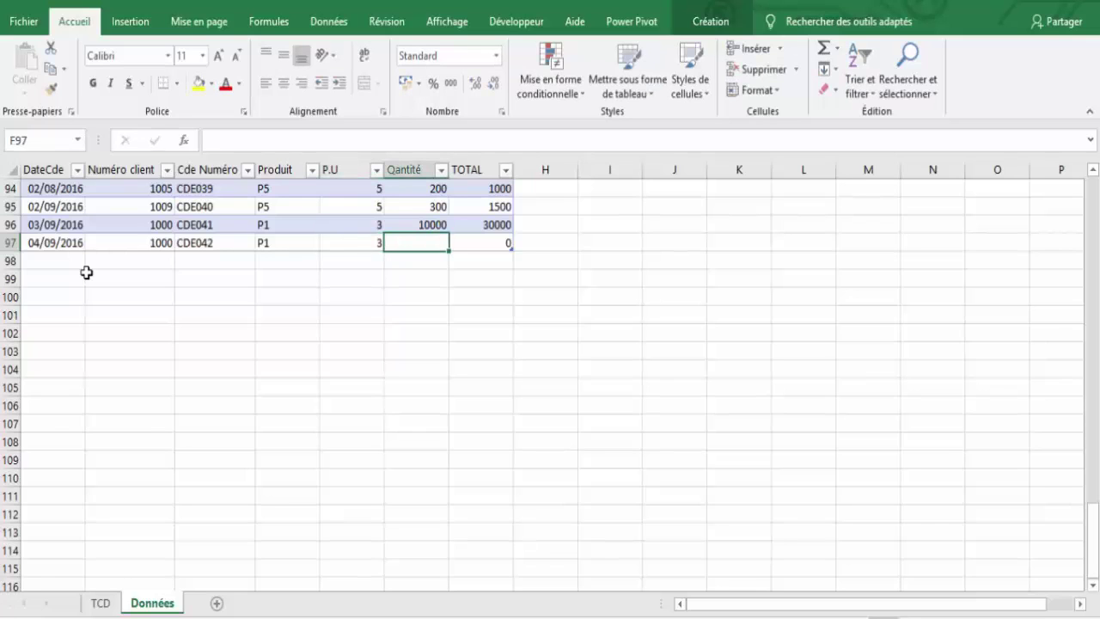
{"action": "type", "text": "100000"}
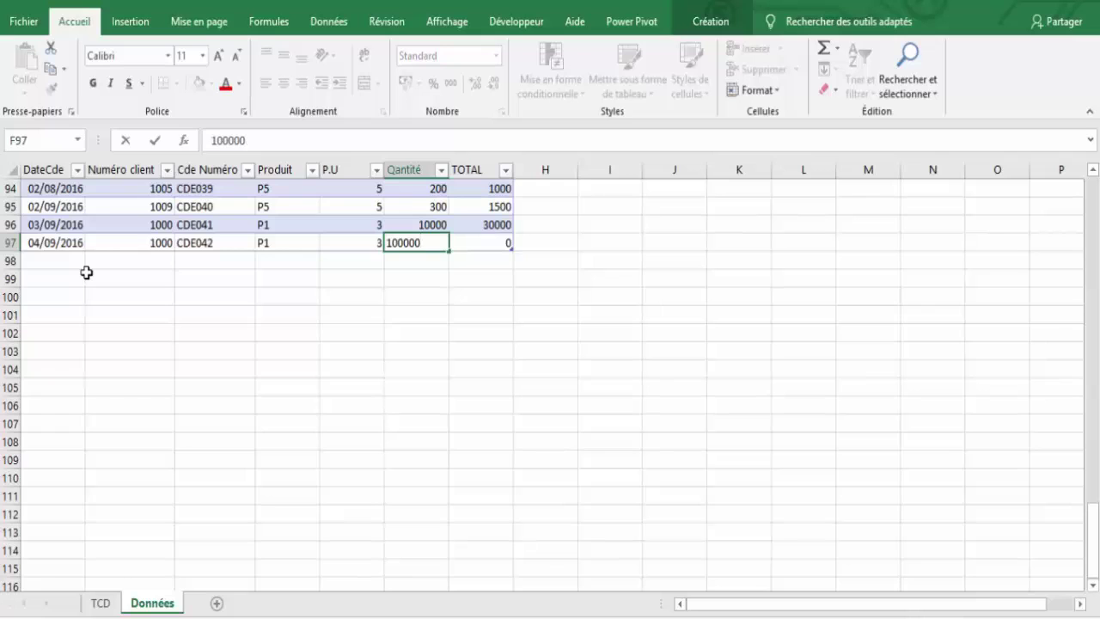
{"action": "key", "text": "Return"}
{"action": "key", "text": "Up"}
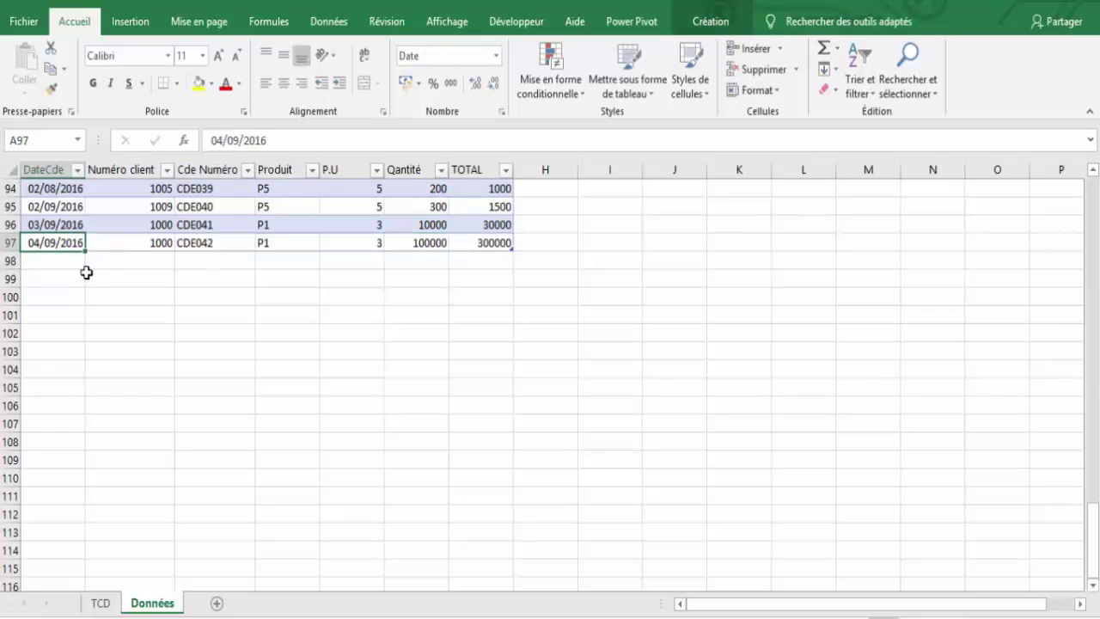
{"action": "left_click", "coordinate": [492, 245]}
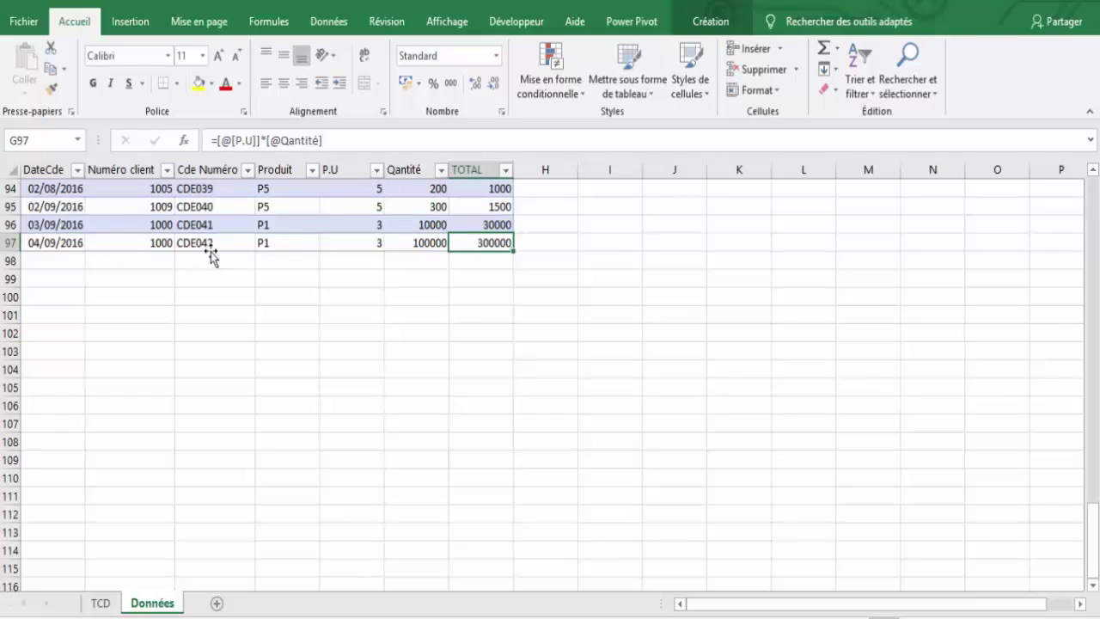
{"action": "scroll", "coordinate": [193, 267], "scroll_direction": "up", "scroll_amount": 1}
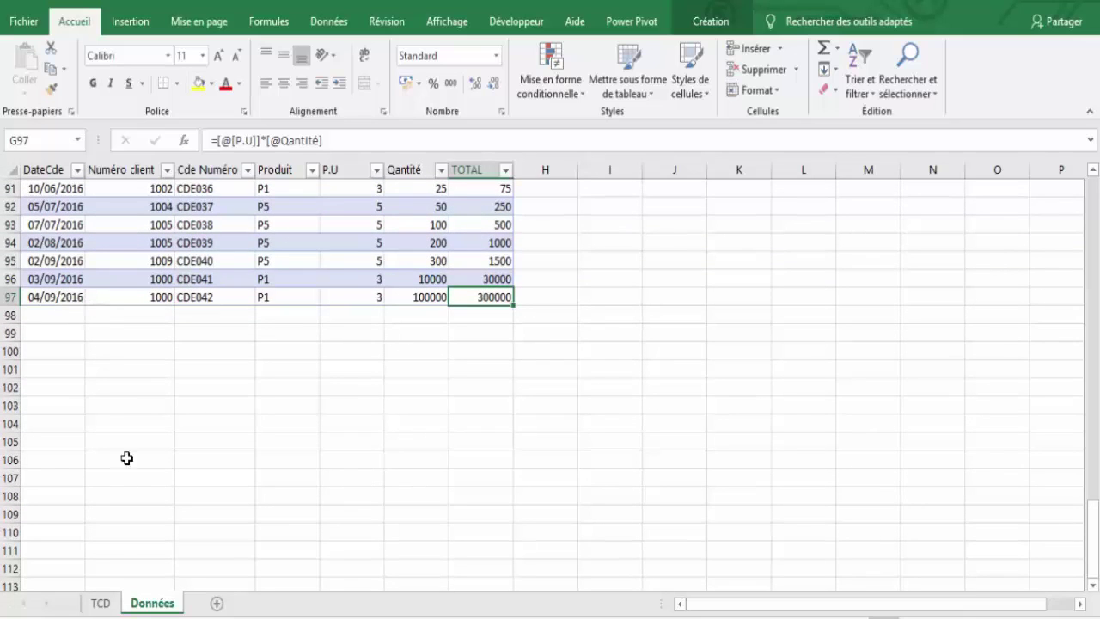
On the TCD sheet, check the current totals and browse the Actualiser tout choices without using them
{"action": "left_click", "coordinate": [101, 604]}
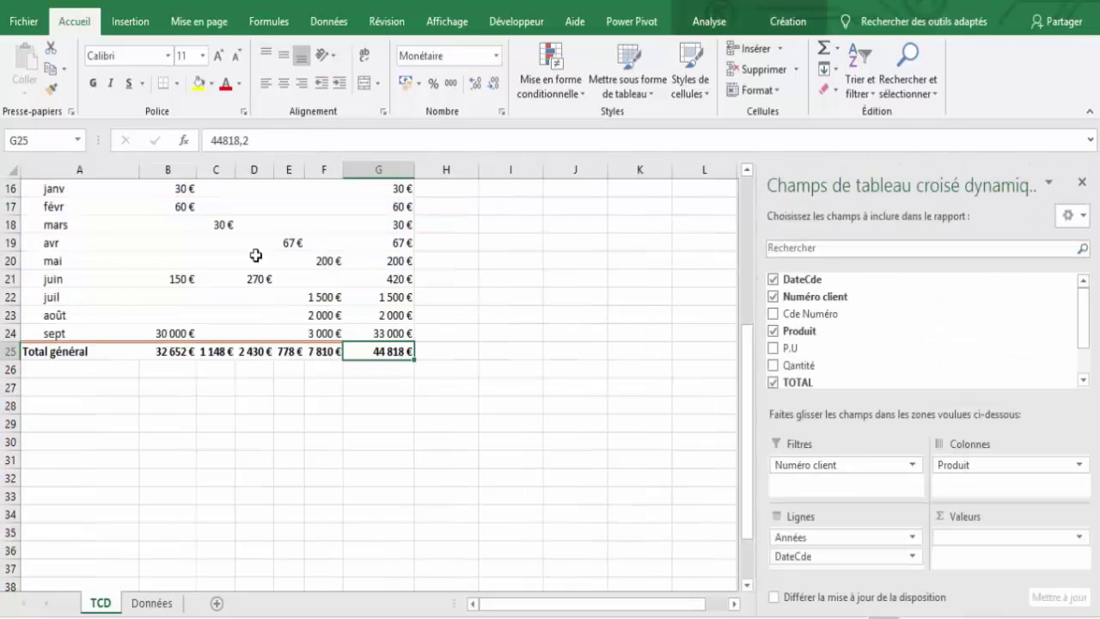
{"action": "left_click", "coordinate": [198, 240]}
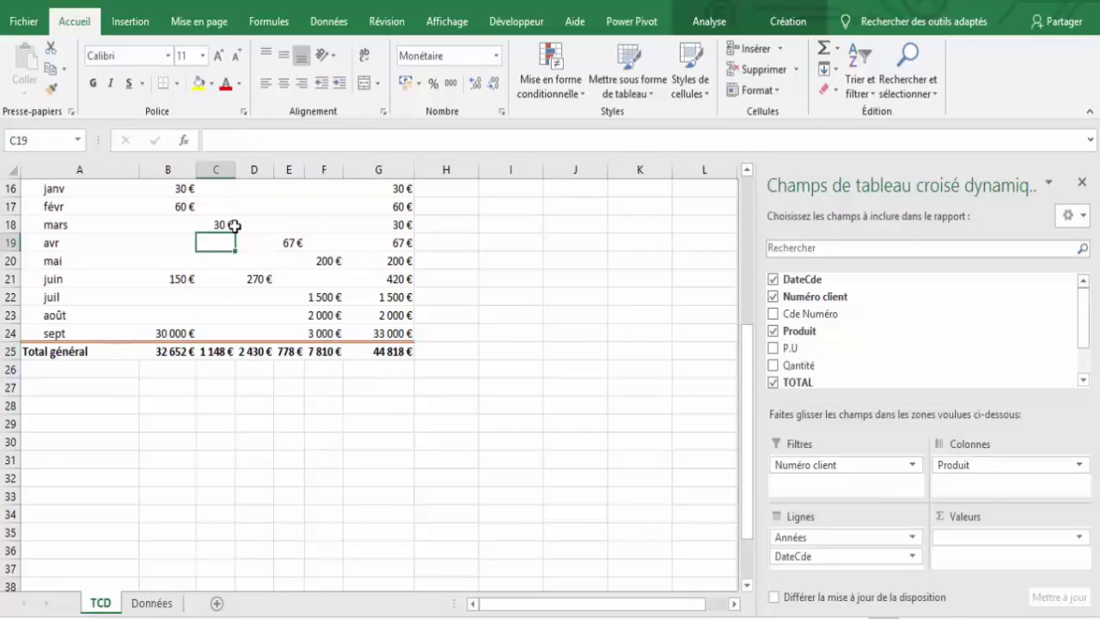
{"action": "scroll", "coordinate": [241, 250], "scroll_direction": "up", "scroll_amount": 2}
{"action": "scroll", "coordinate": [258, 249], "scroll_direction": "up", "scroll_amount": 1}
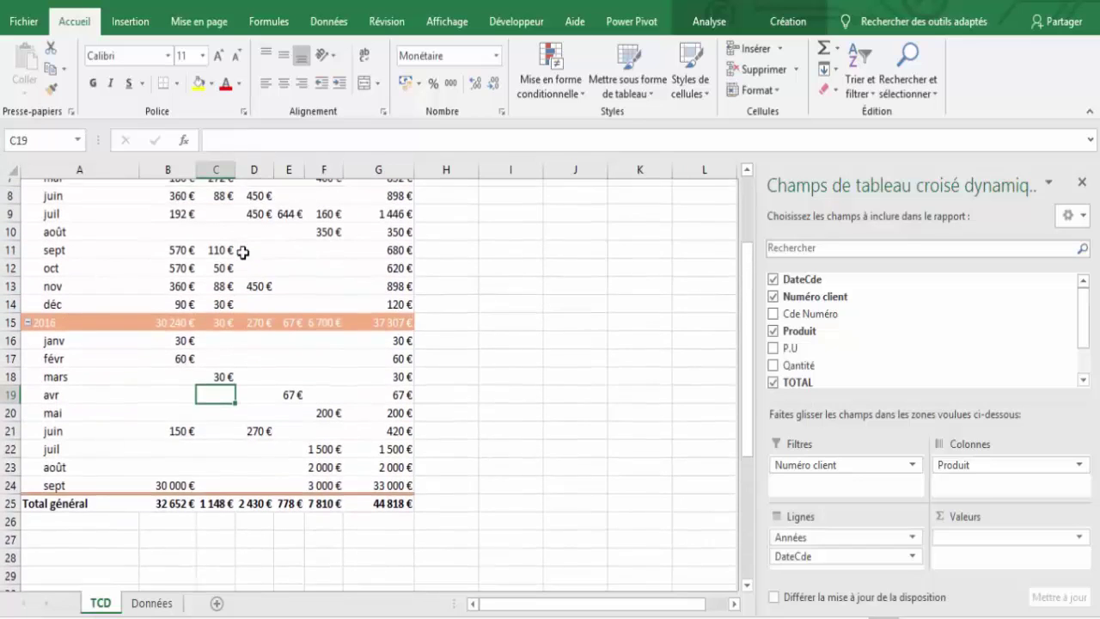
{"action": "left_click", "coordinate": [390, 516]}
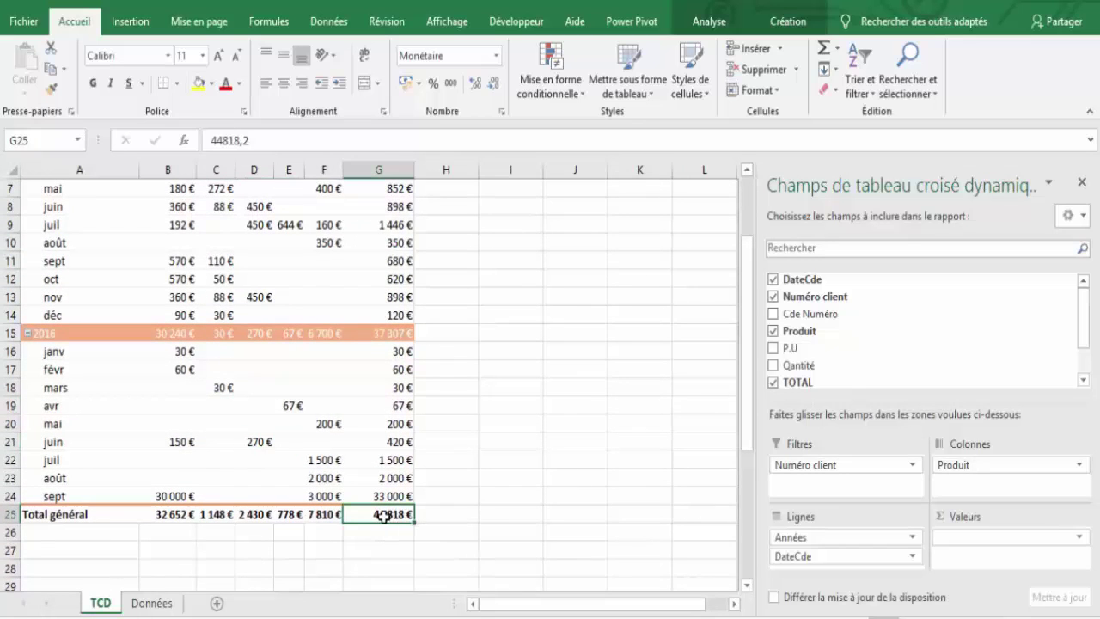
{"action": "left_click", "coordinate": [192, 260]}
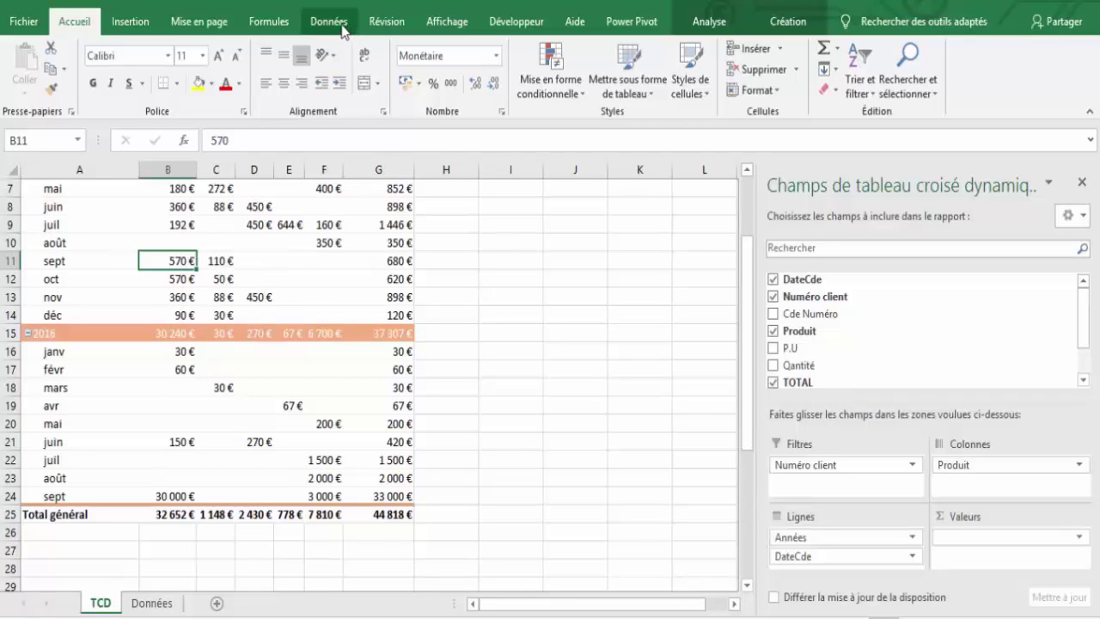
{"action": "left_click", "coordinate": [343, 31]}
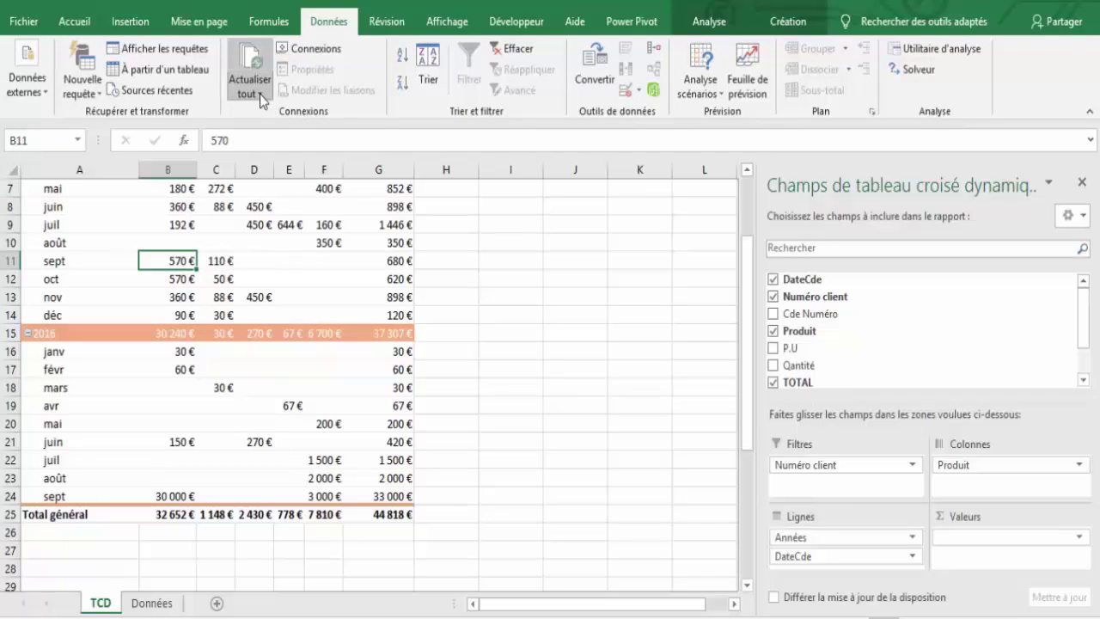
{"action": "left_click", "coordinate": [259, 94]}
{"action": "left_click", "coordinate": [211, 262]}
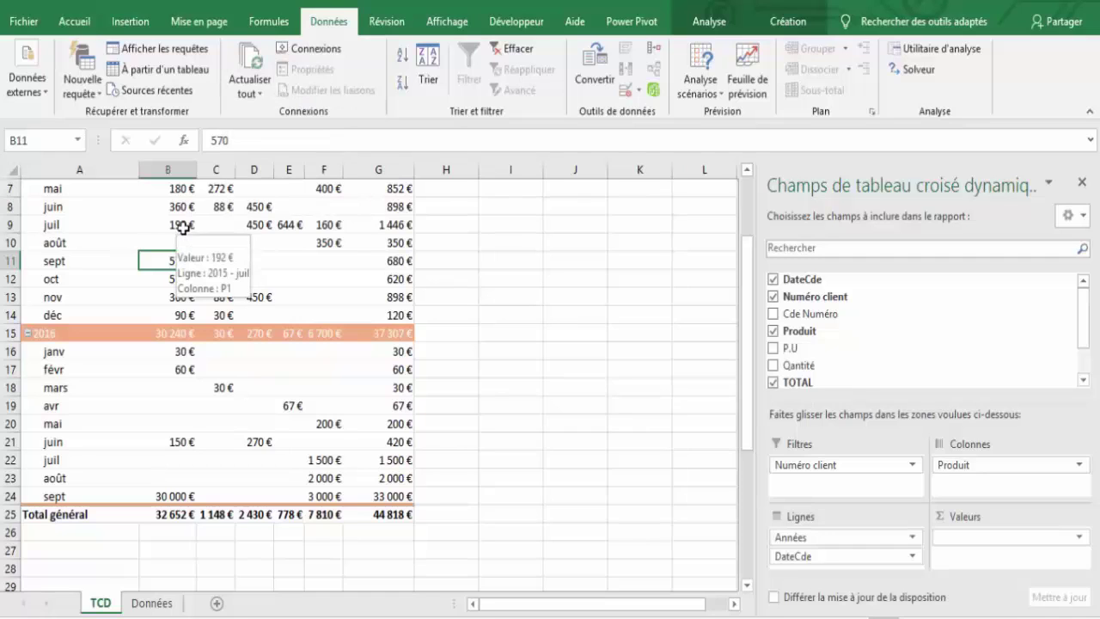
Refresh the pivot table, confirming the 344 818 € grand total and 330 000 € for sept 2016 P1
{"action": "left_click", "coordinate": [183, 226]}
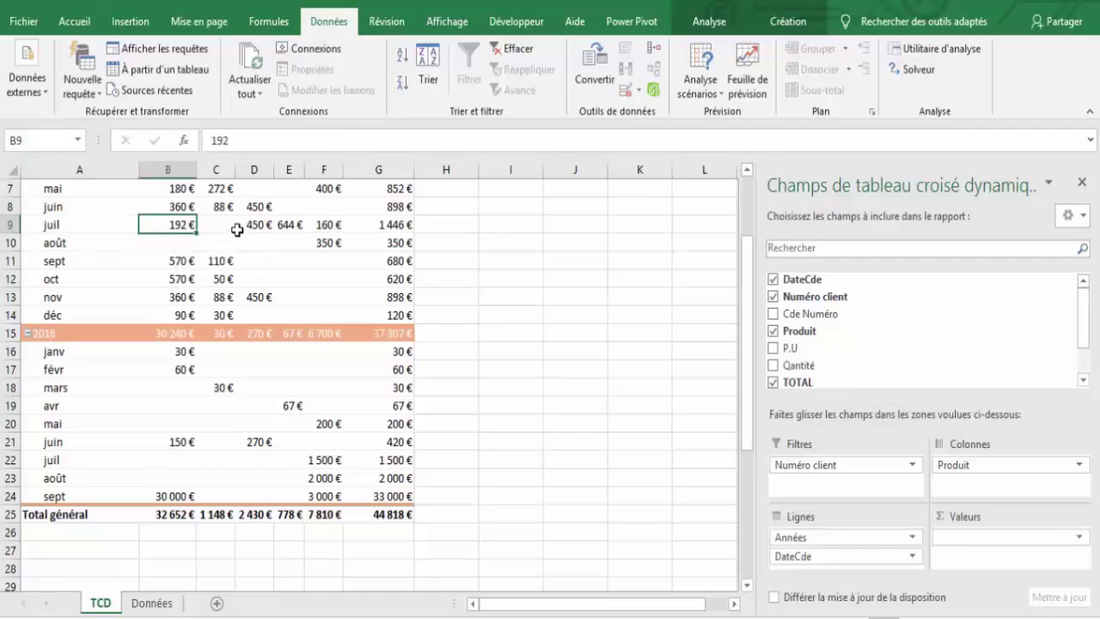
{"action": "right_click", "coordinate": [179, 230]}
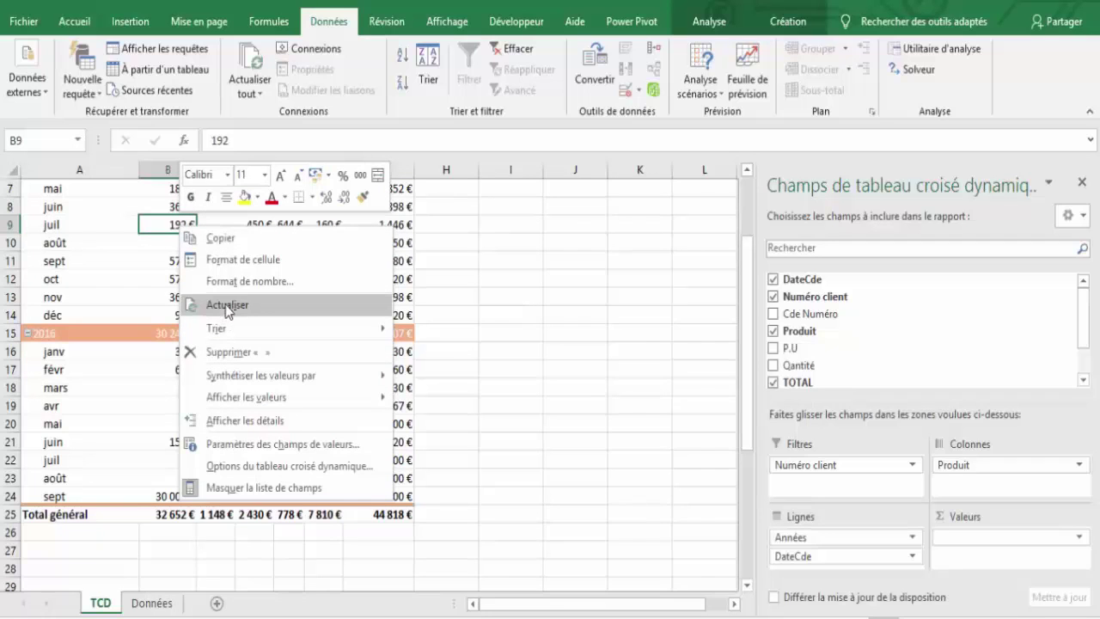
{"action": "left_click", "coordinate": [228, 306]}
{"action": "left_click", "coordinate": [324, 511]}
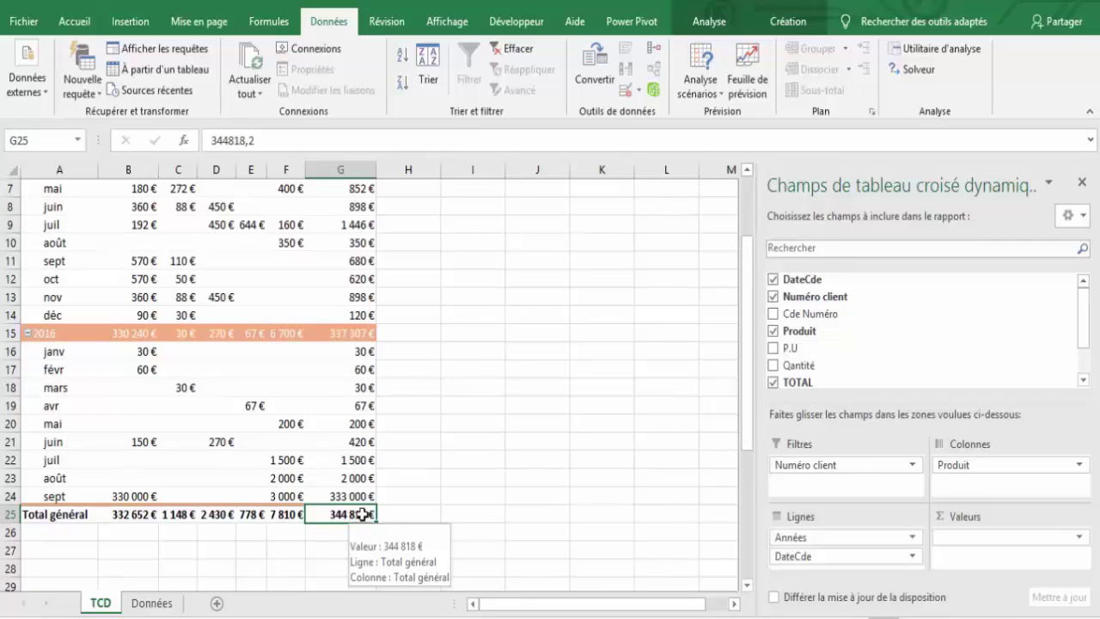
{"action": "left_click", "coordinate": [285, 424]}
{"action": "left_click", "coordinate": [192, 243]}
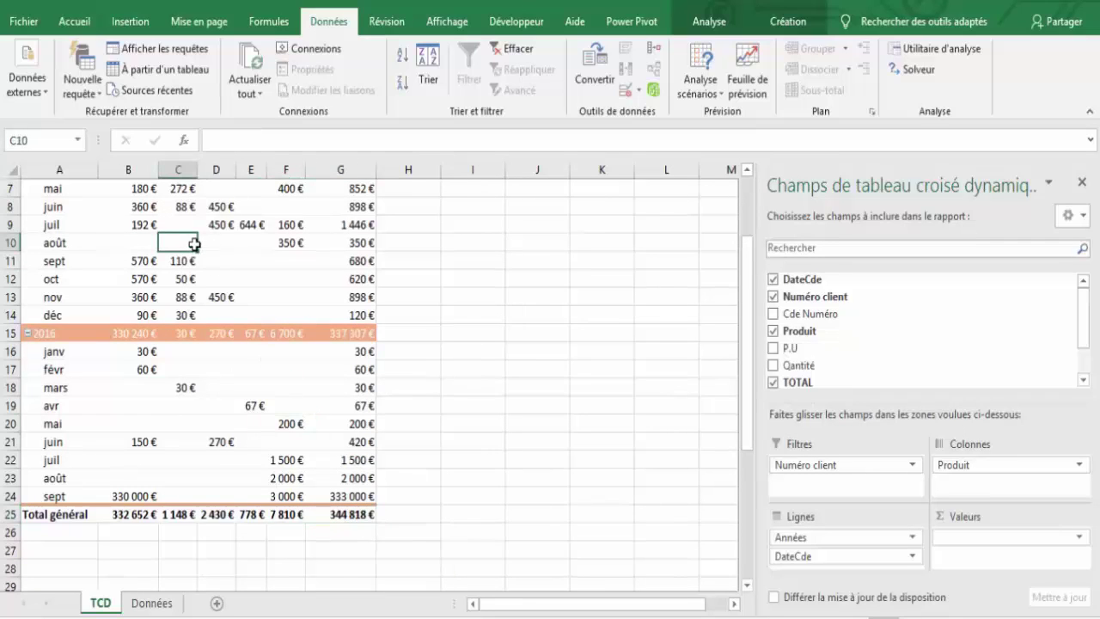
{"action": "scroll", "coordinate": [194, 244], "scroll_direction": "up", "scroll_amount": 2}
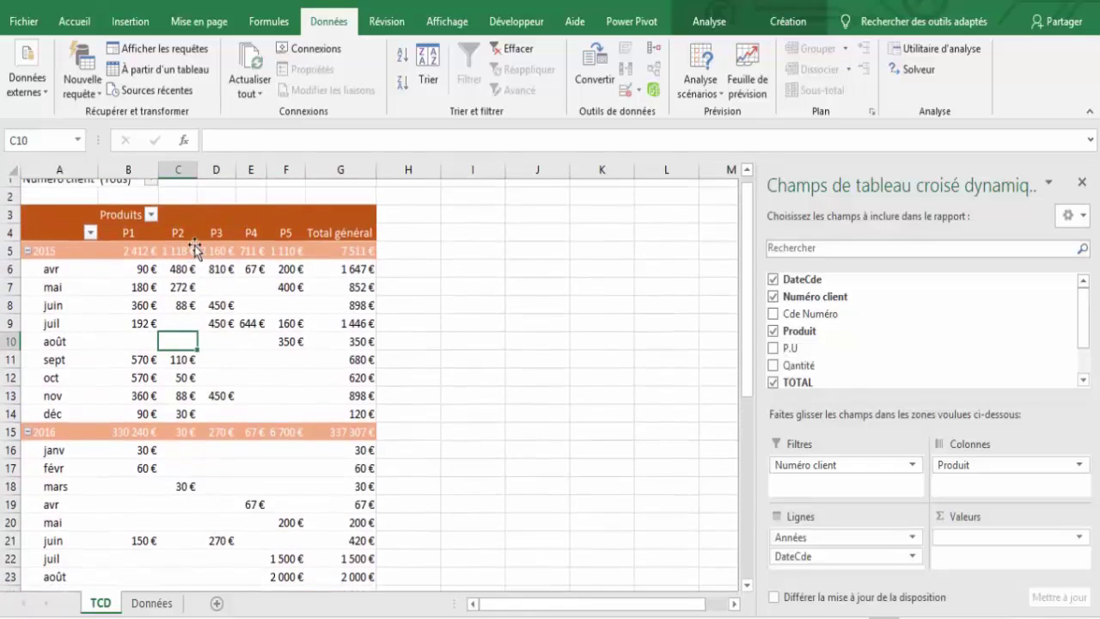
{"action": "scroll", "coordinate": [194, 247], "scroll_direction": "down", "scroll_amount": 1}
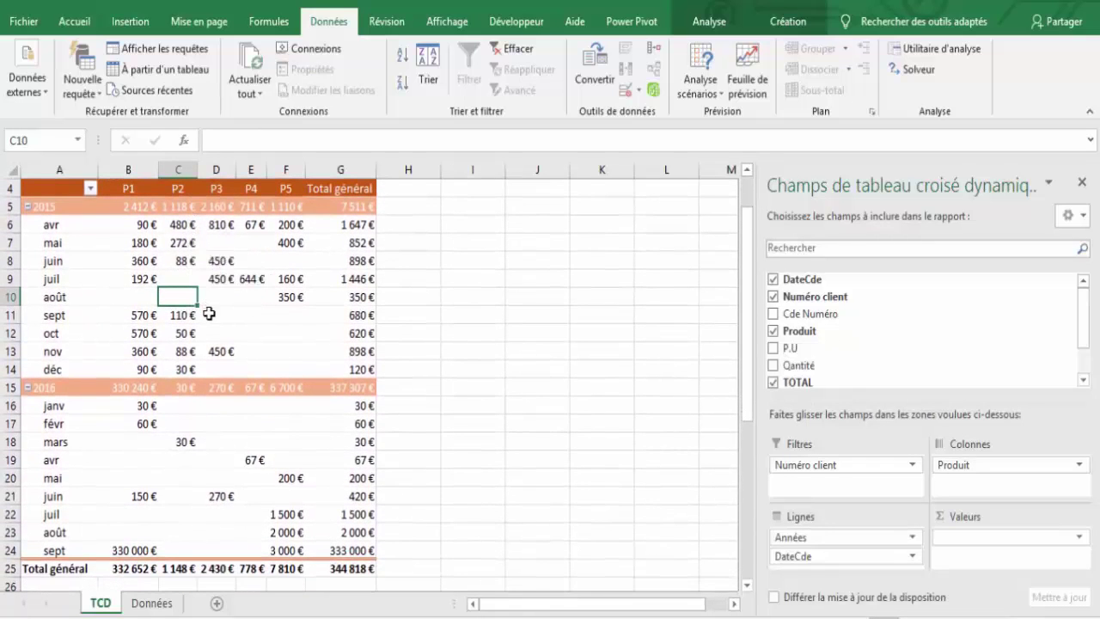
{"action": "left_click", "coordinate": [129, 550]}
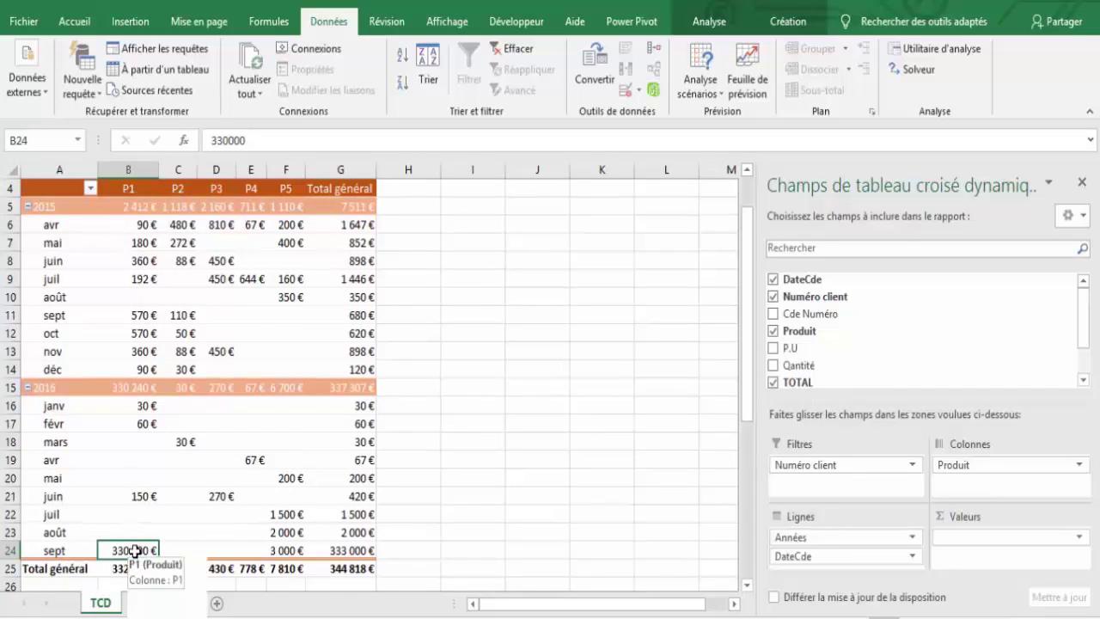
{"action": "double_click", "coordinate": [137, 550]}
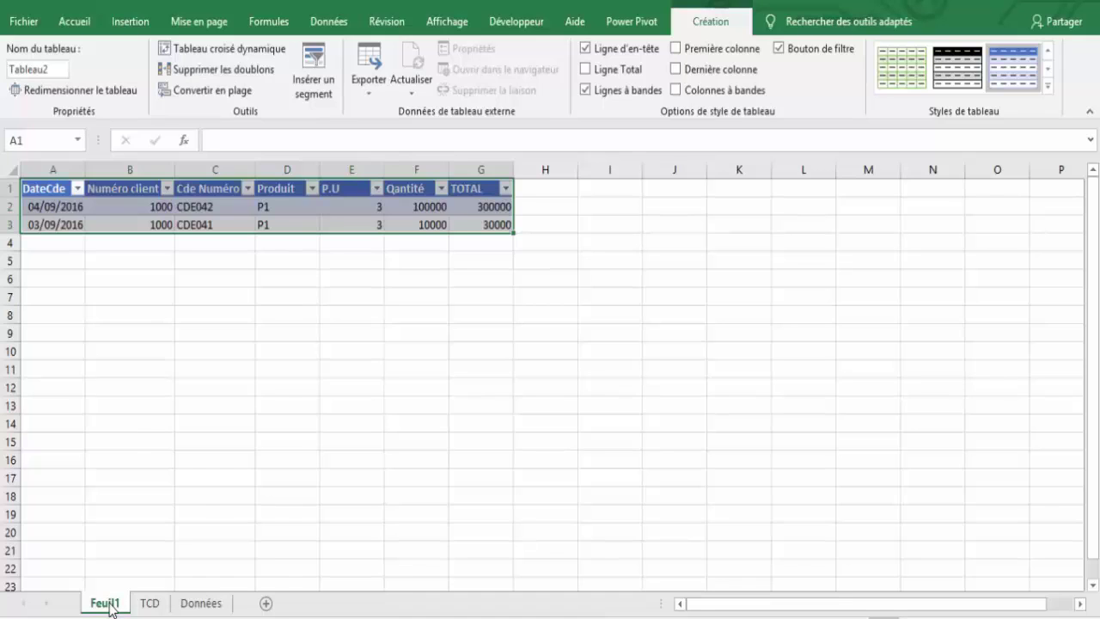
{"action": "right_click", "coordinate": [109, 607]}
{"action": "left_click", "coordinate": [145, 412]}
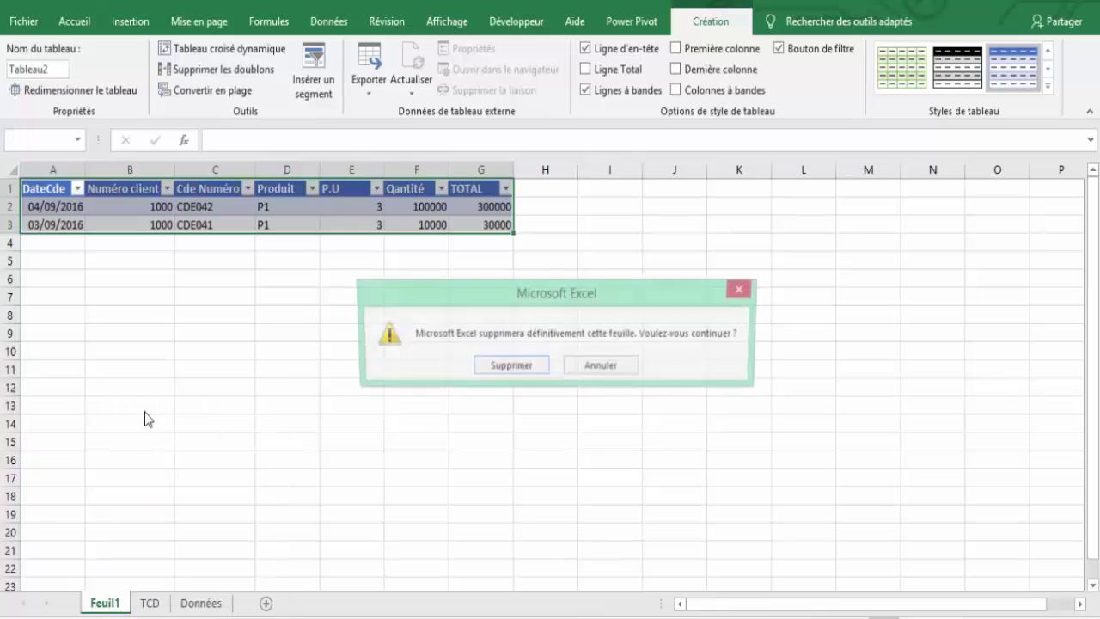
{"action": "left_click", "coordinate": [510, 366]}
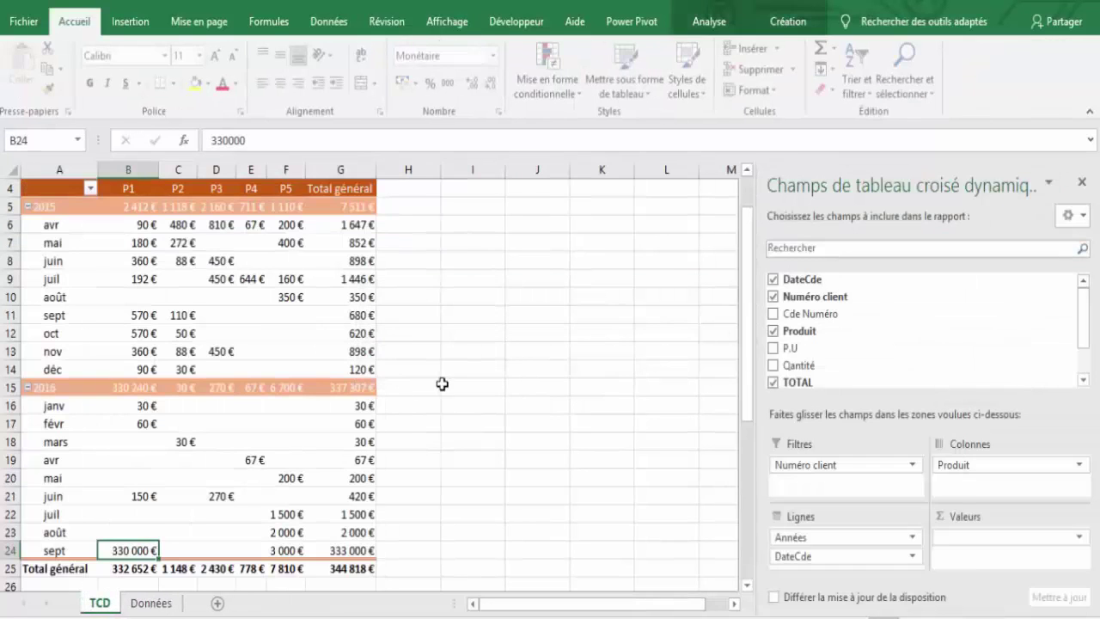
{"action": "left_click", "coordinate": [195, 313]}
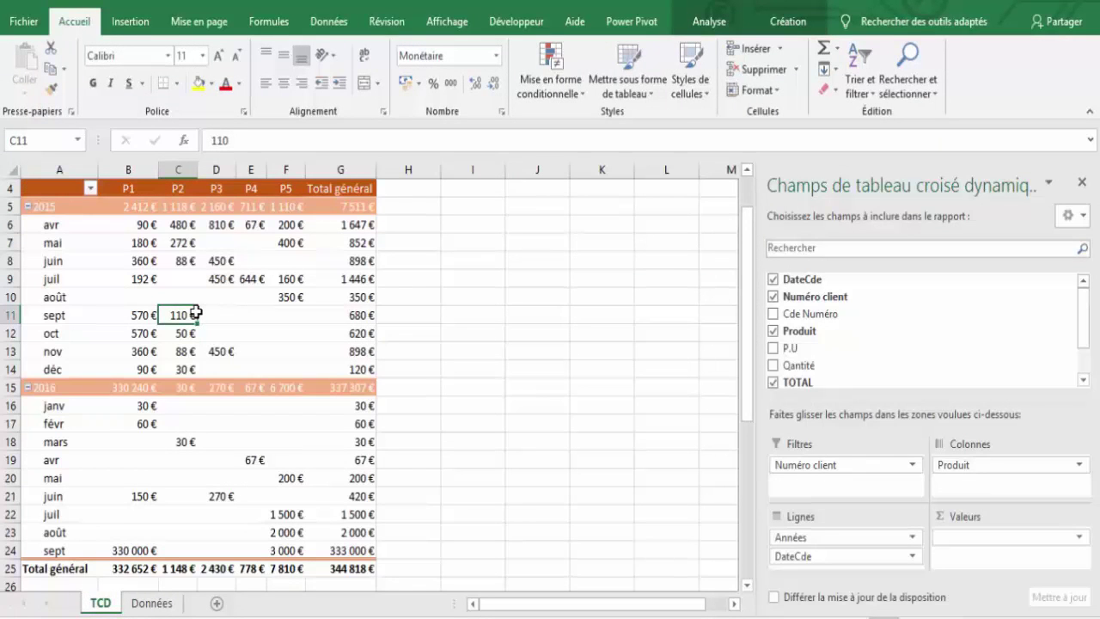
Drag the B/C column border slightly to resize the P1 column
{"action": "scroll", "coordinate": [196, 313], "scroll_direction": "up", "scroll_amount": 1}
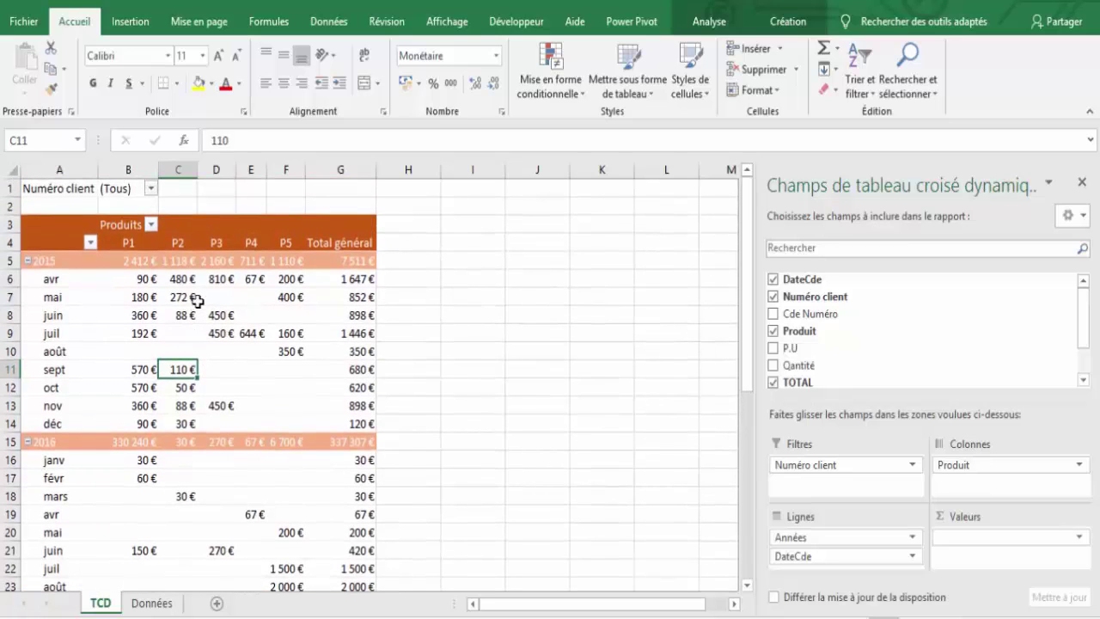
{"action": "left_click", "coordinate": [142, 301]}
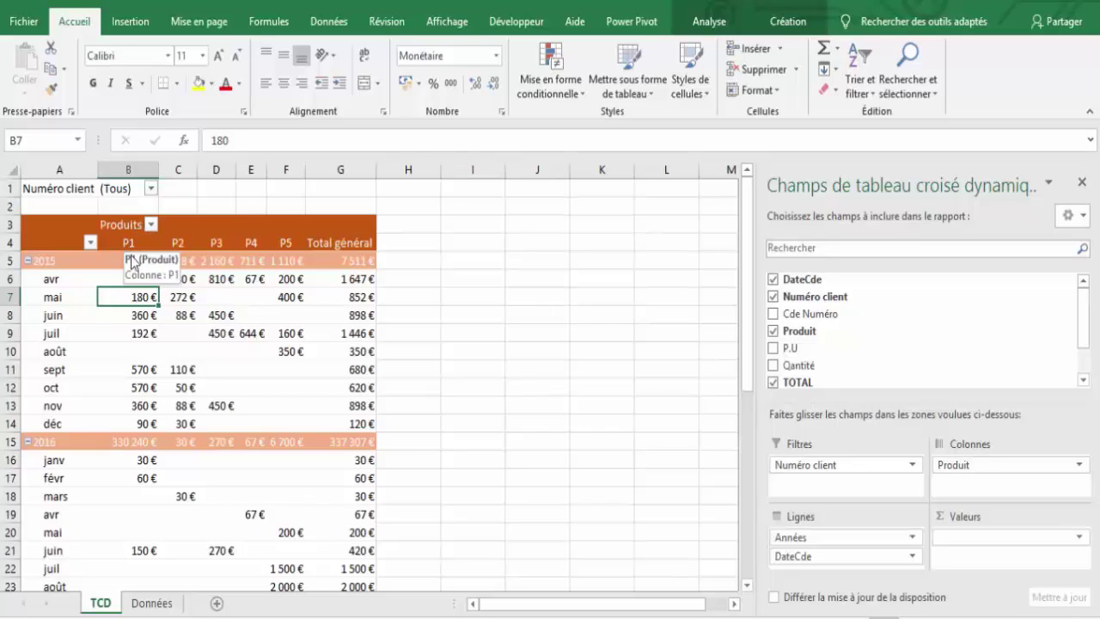
{"action": "left_click_drag", "start_coordinate": [159, 164], "coordinate": [166, 181]}
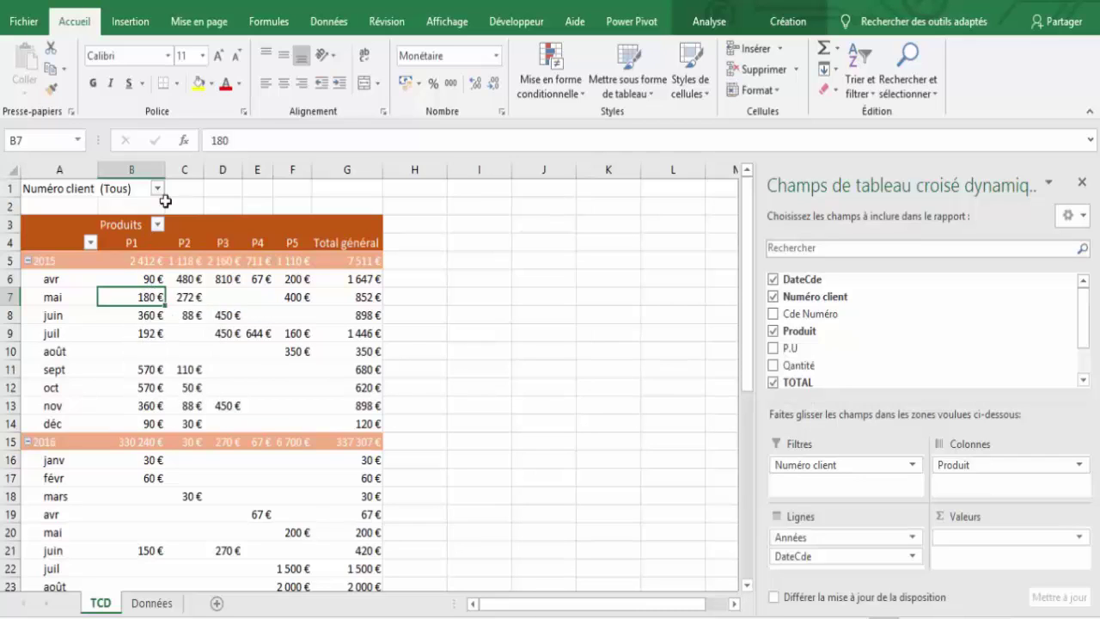
Uncheck 'Ajuster automatiquement la largeur des colonnes lors de la mise à jour' in the pivot's Layout & Format options
{"action": "right_click", "coordinate": [139, 298]}
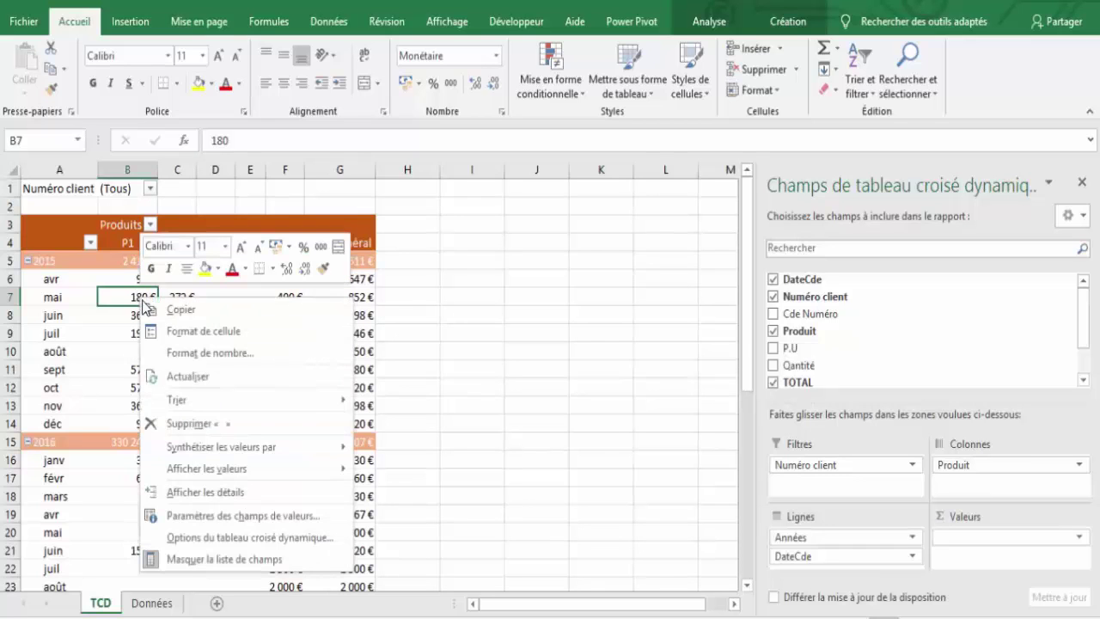
{"action": "left_click", "coordinate": [193, 537]}
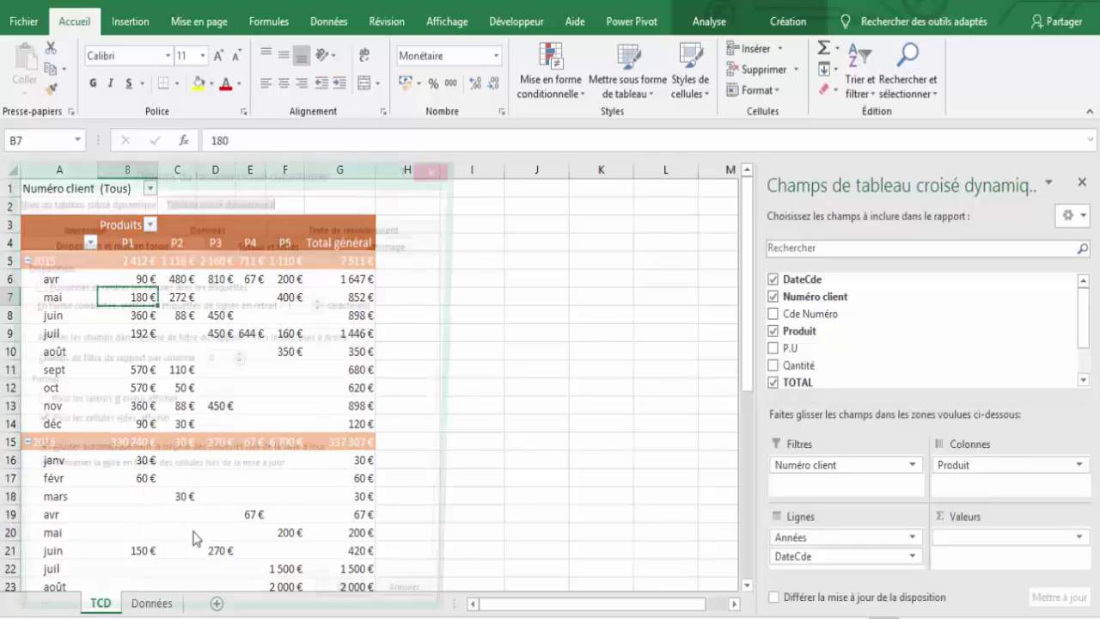
{"action": "left_click_drag", "start_coordinate": [329, 189], "coordinate": [524, 178]}
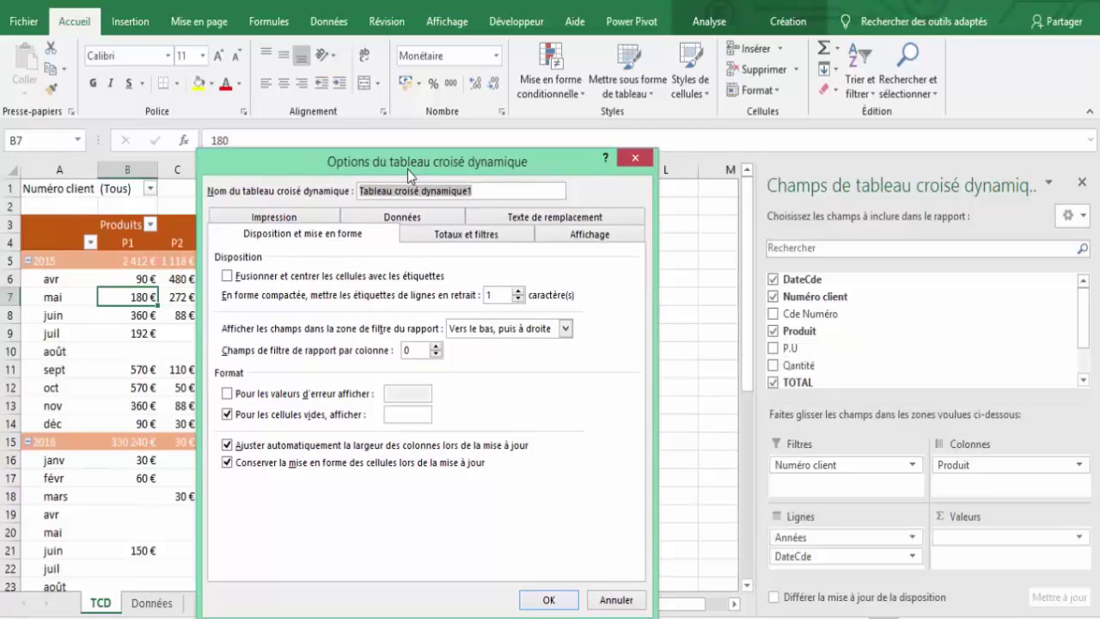
{"action": "left_click", "coordinate": [228, 446]}
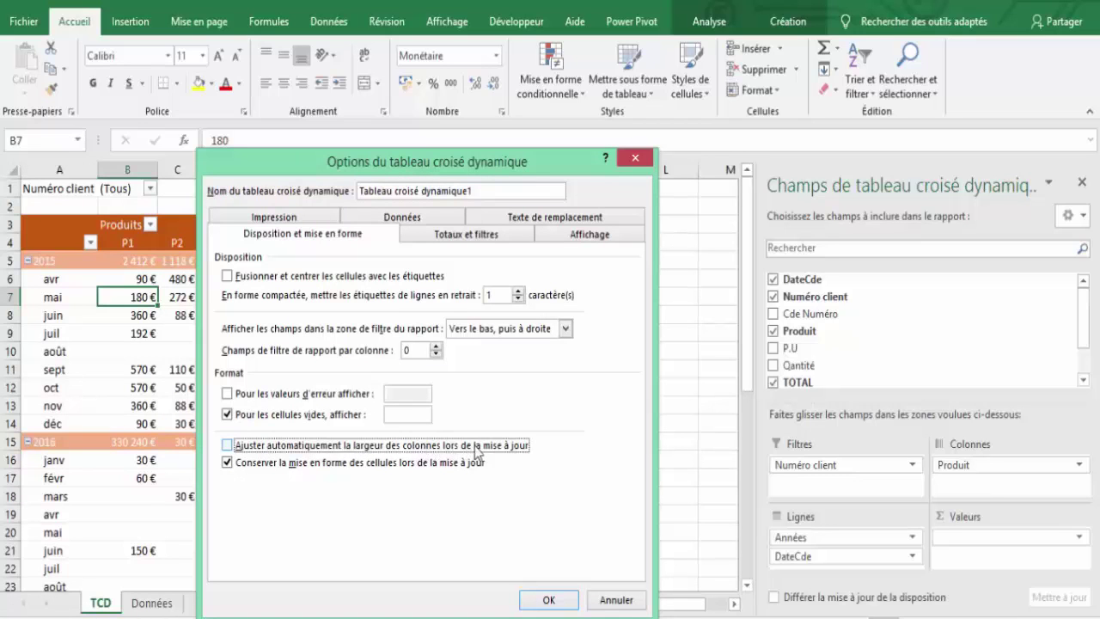
{"action": "left_click", "coordinate": [552, 602]}
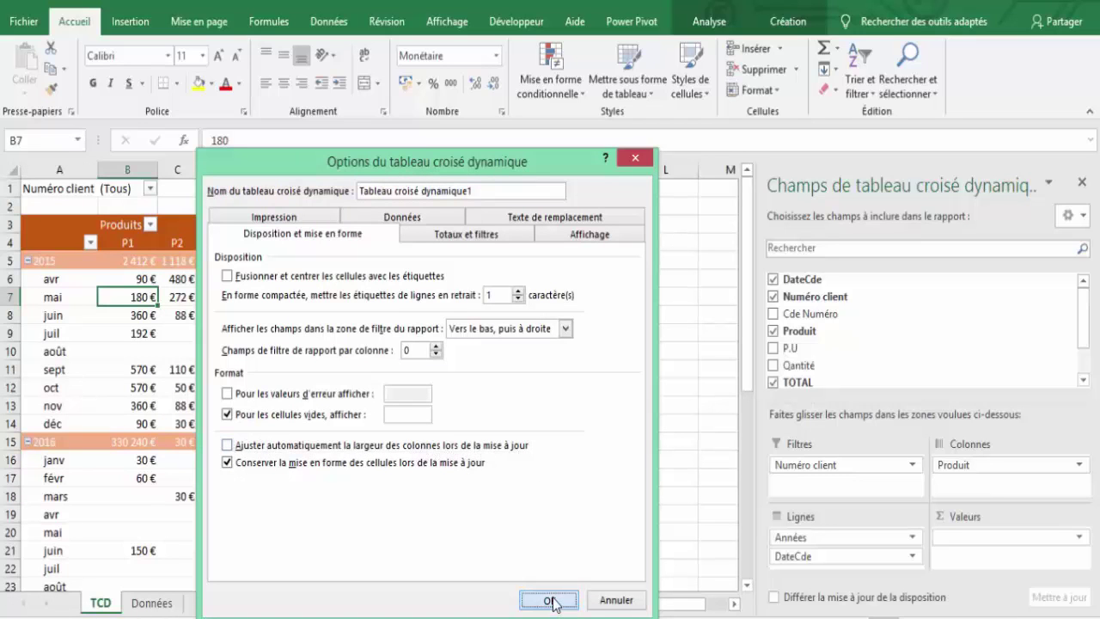
{"action": "left_click", "coordinate": [177, 333]}
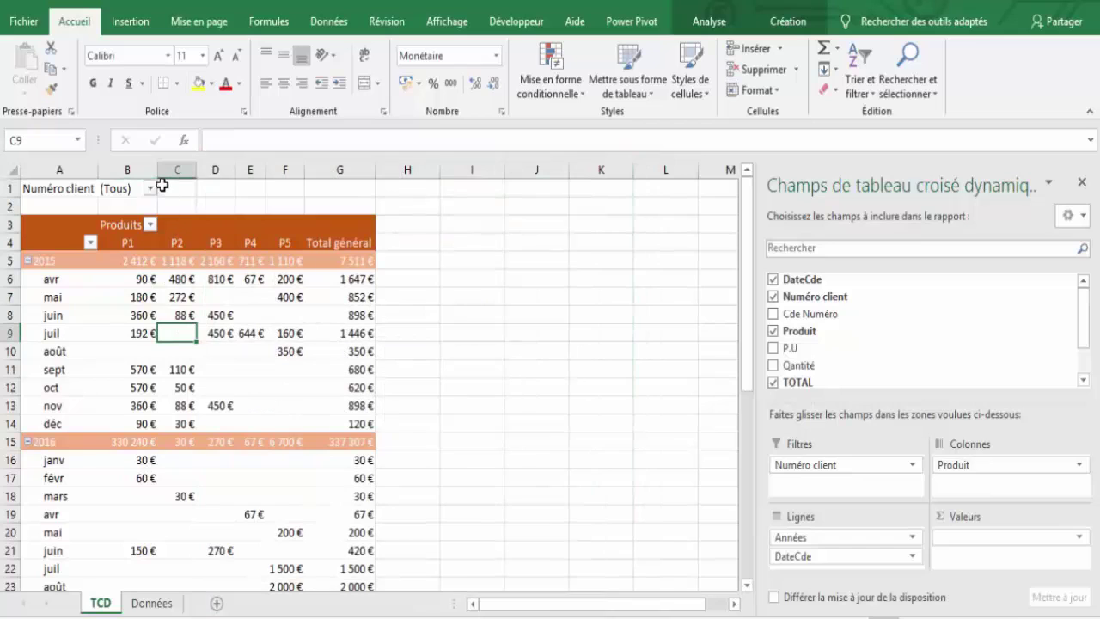
Narrow pivot column B to about 7.57 and refresh the pivot table to confirm the width holds
{"action": "left_click_drag", "start_coordinate": [155, 169], "coordinate": [142, 170]}
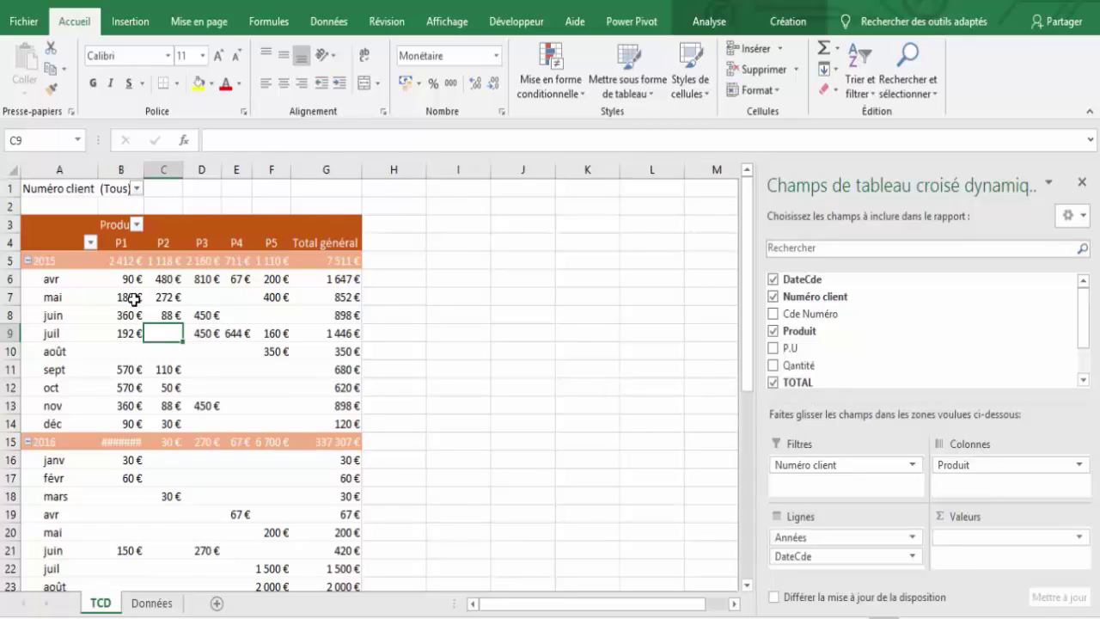
{"action": "left_click", "coordinate": [128, 296]}
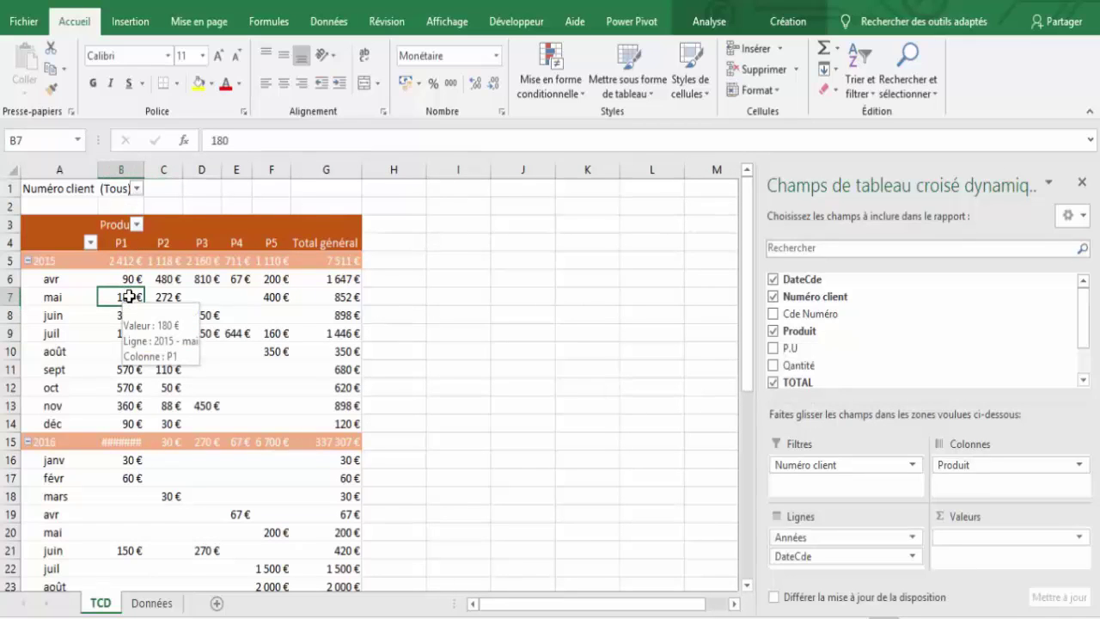
{"action": "right_click", "coordinate": [128, 296]}
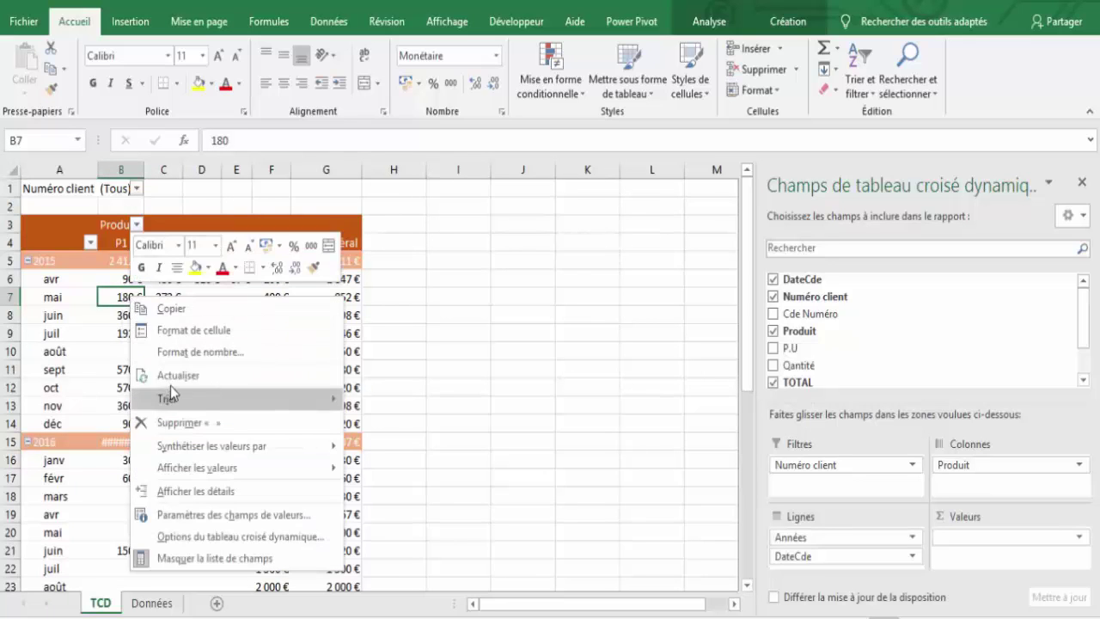
{"action": "left_click", "coordinate": [172, 378]}
{"action": "left_click", "coordinate": [164, 315]}
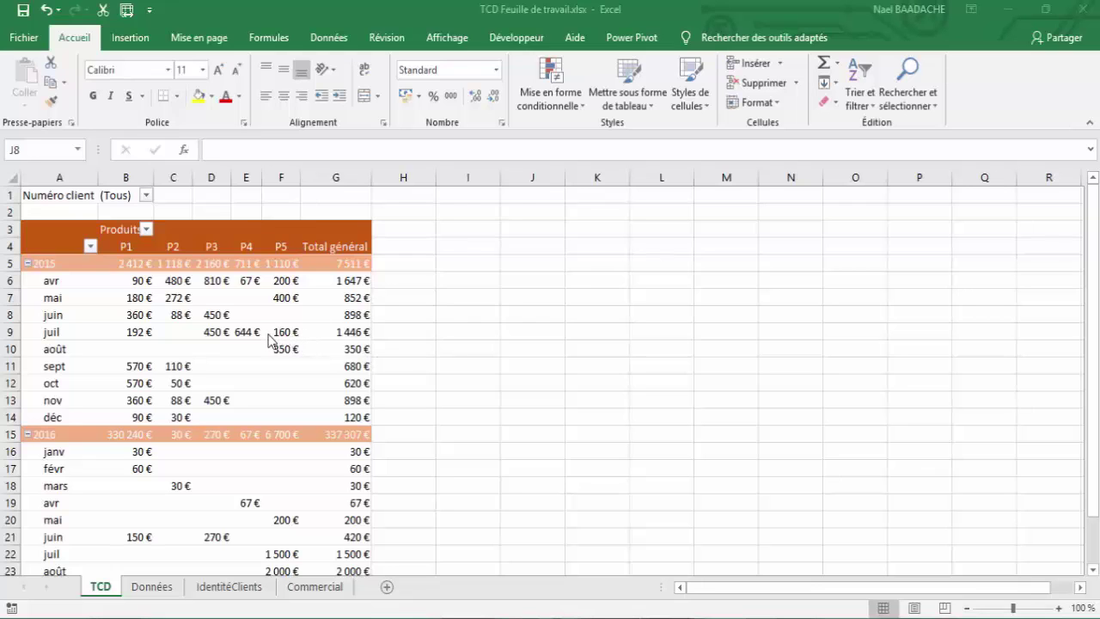
Insert a blank row after each year group in the pivot table from the Création tab
{"action": "left_click", "coordinate": [215, 315]}
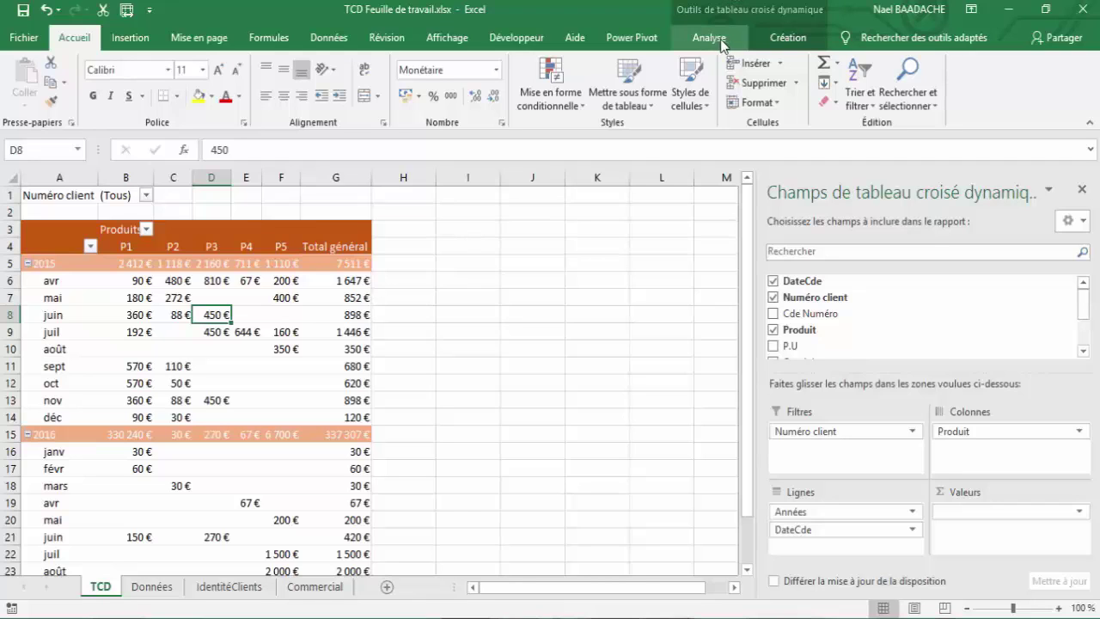
{"action": "left_click", "coordinate": [791, 43]}
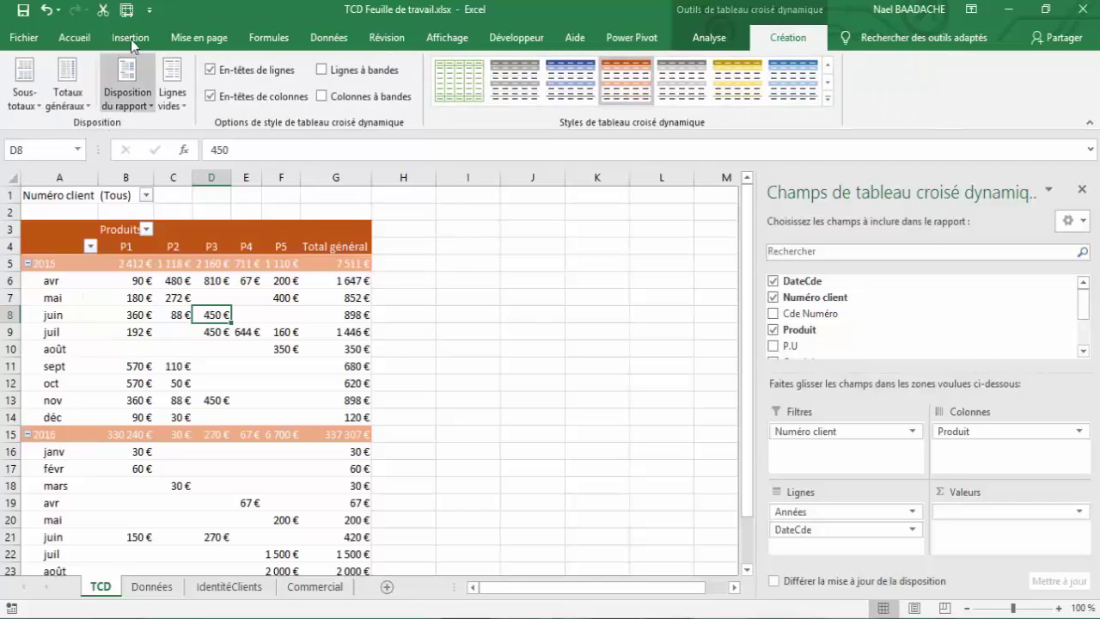
{"action": "left_click", "coordinate": [176, 105]}
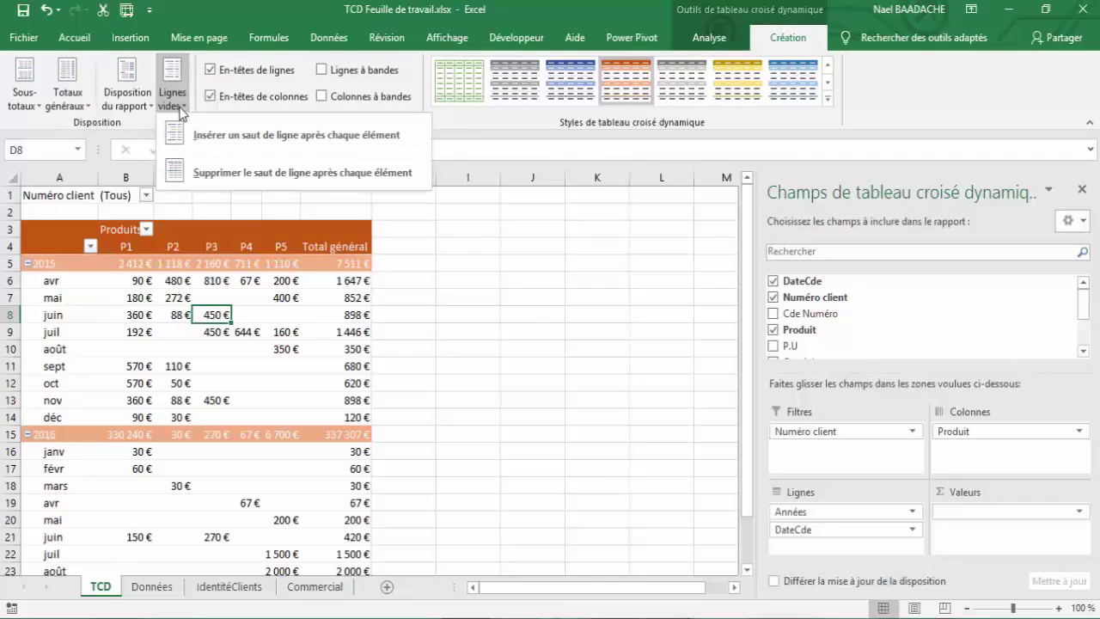
{"action": "left_click", "coordinate": [219, 137]}
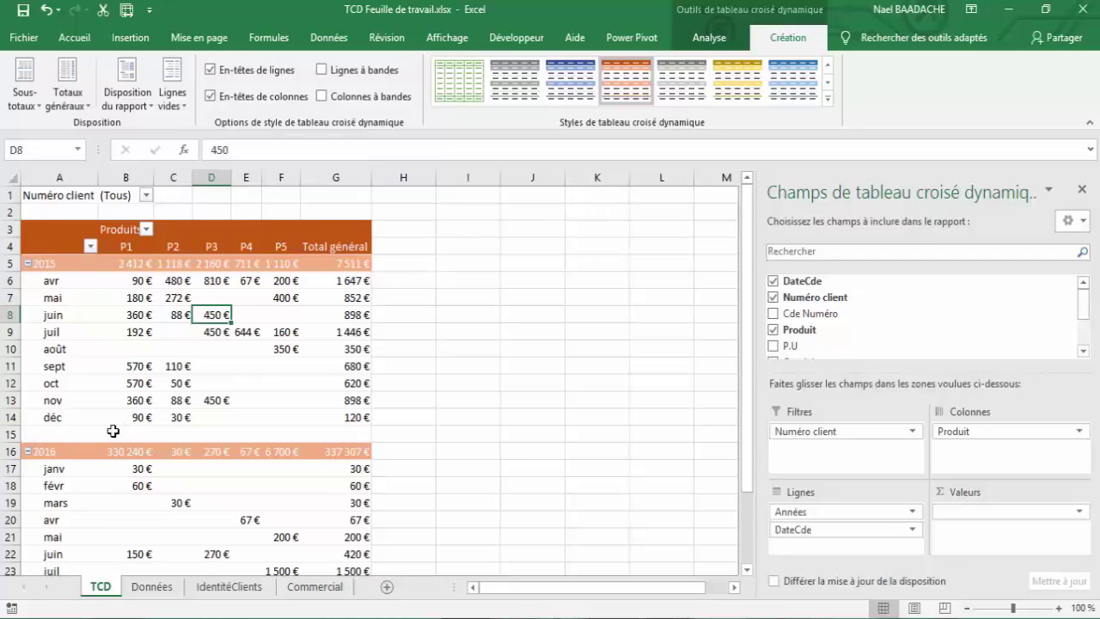
Check the blank rows, then remove the blank row after each year again
{"action": "scroll", "coordinate": [113, 431], "scroll_direction": "down", "scroll_amount": 4}
{"action": "scroll", "coordinate": [111, 358], "scroll_direction": "down", "scroll_amount": 1}
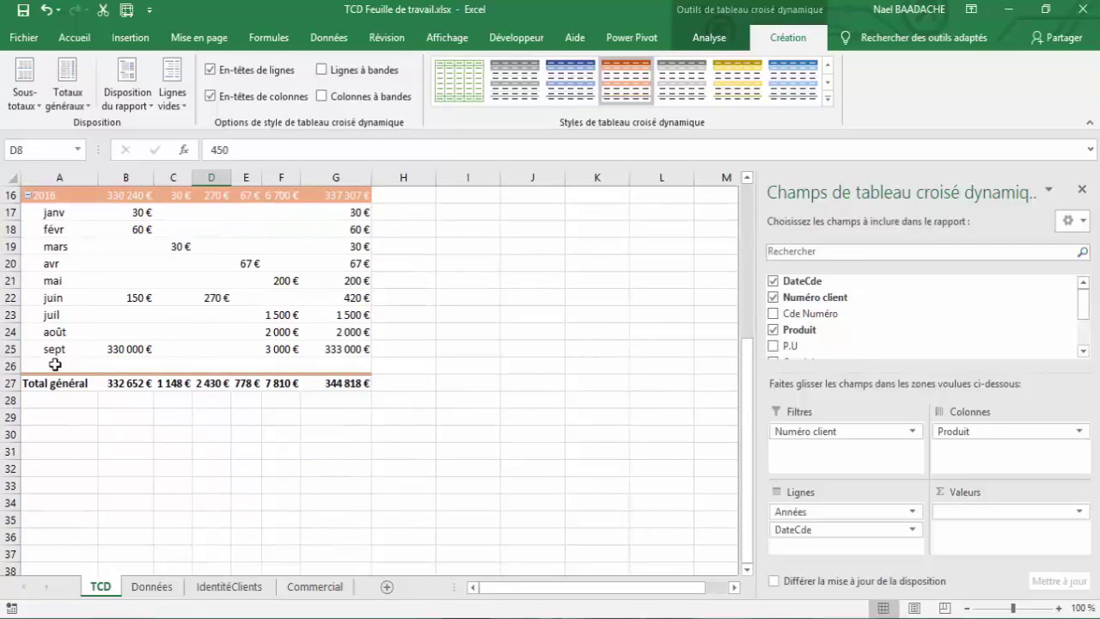
{"action": "scroll", "coordinate": [81, 356], "scroll_direction": "up", "scroll_amount": 2}
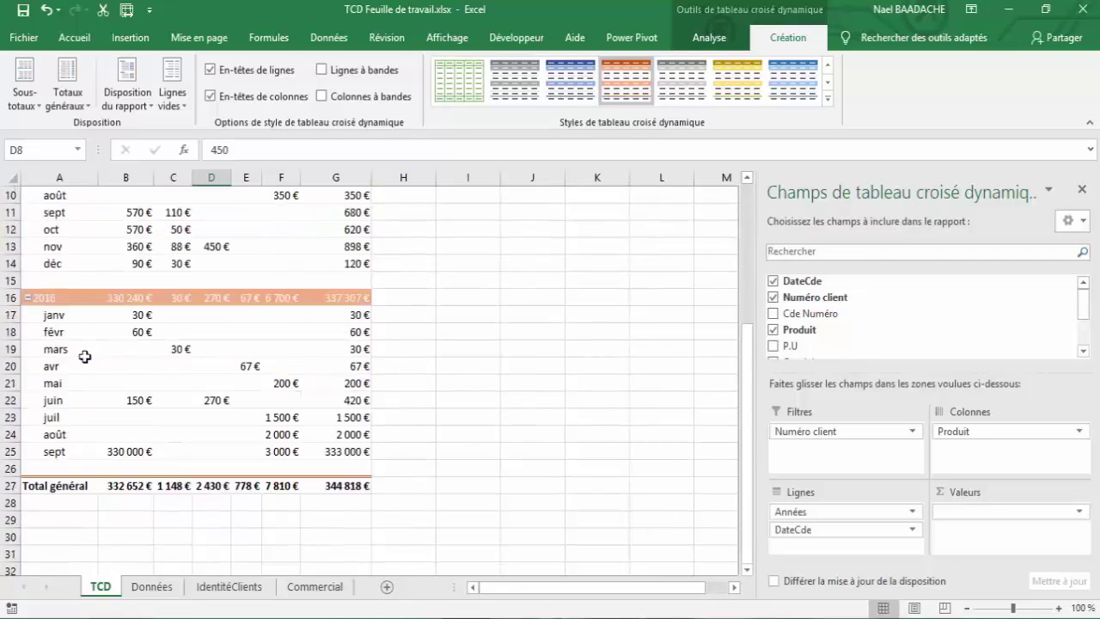
{"action": "scroll", "coordinate": [95, 348], "scroll_direction": "up", "scroll_amount": 3}
{"action": "left_click", "coordinate": [176, 103]}
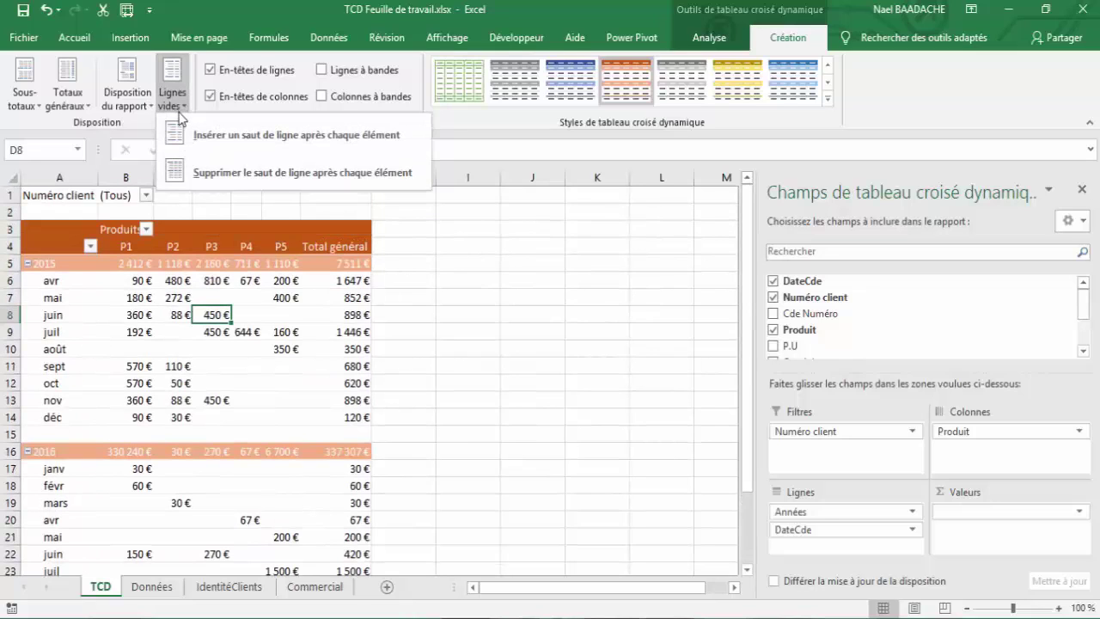
{"action": "left_click", "coordinate": [185, 172]}
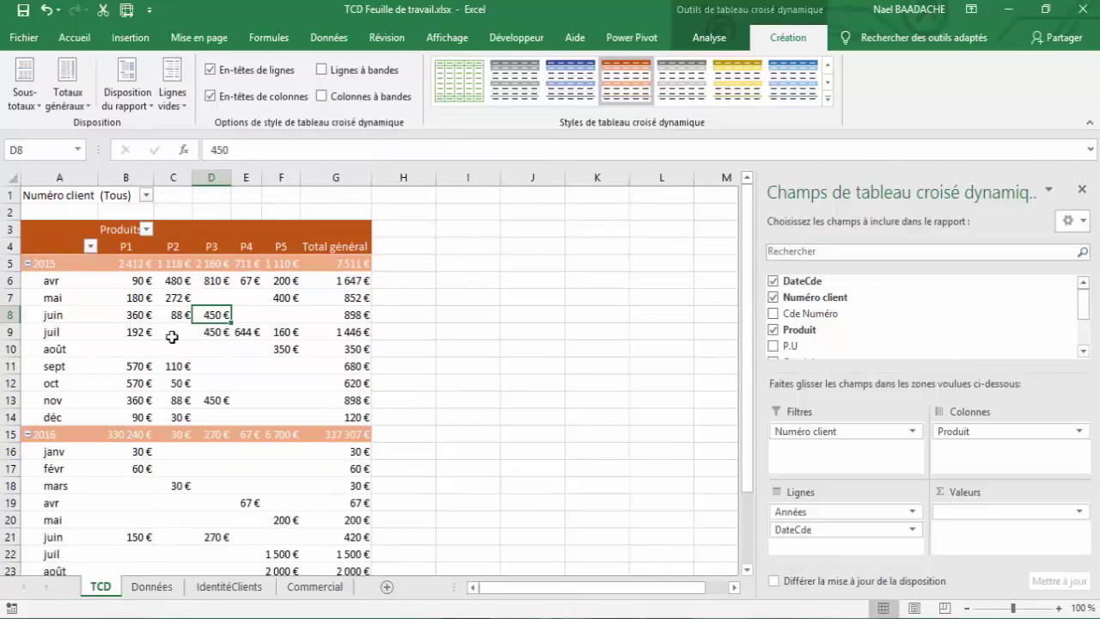
Switch the report layout to outline form, then to tabular form with a Total 2015 row
{"action": "left_click", "coordinate": [146, 114]}
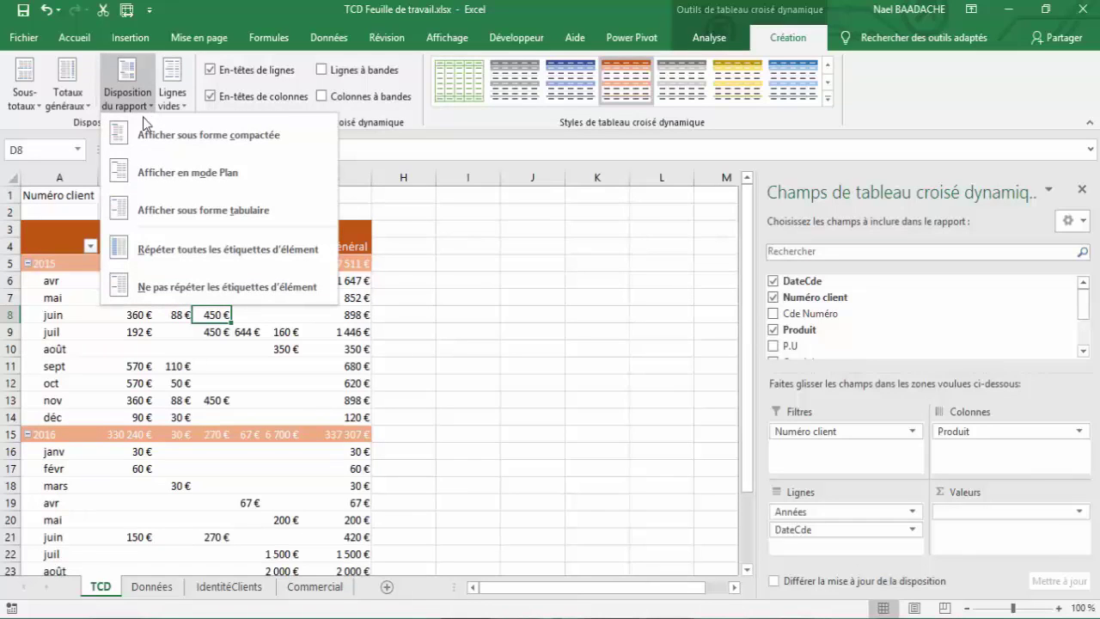
{"action": "left_click", "coordinate": [154, 171]}
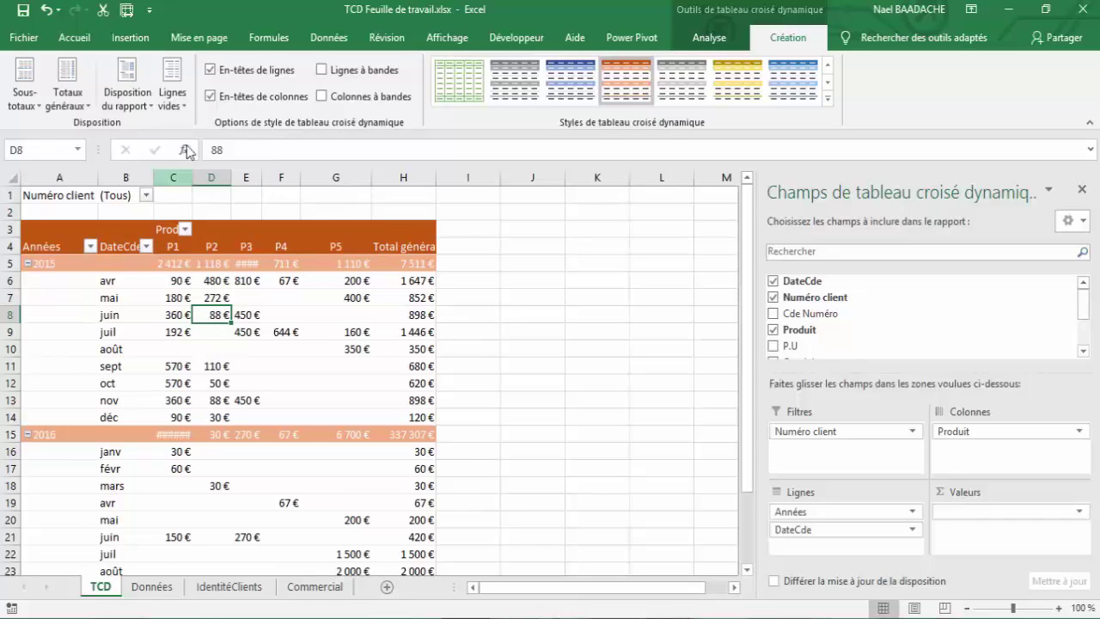
{"action": "left_click", "coordinate": [135, 110]}
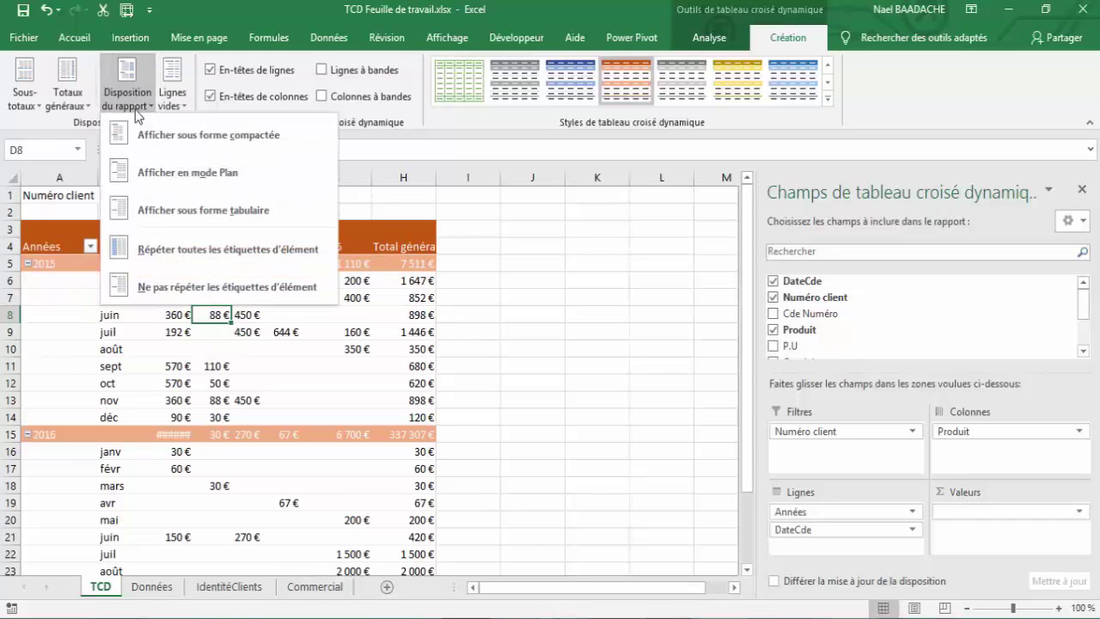
{"action": "left_click", "coordinate": [166, 215]}
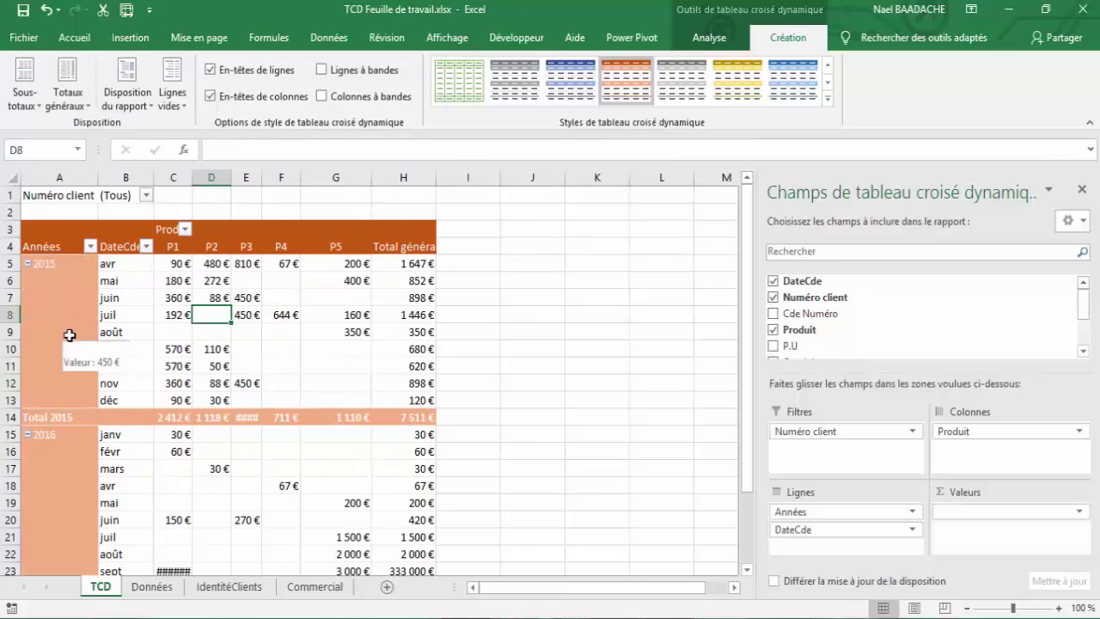
{"action": "left_click", "coordinate": [134, 109]}
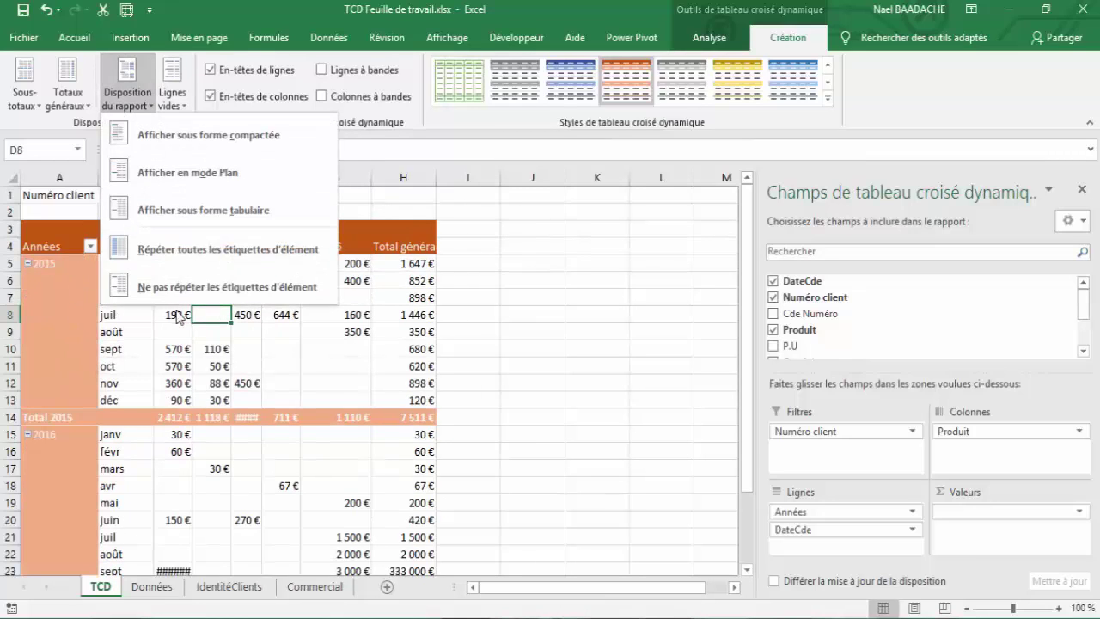
Return the pivot to compact form and turn grand totals off for rows and columns
{"action": "left_click", "coordinate": [168, 140]}
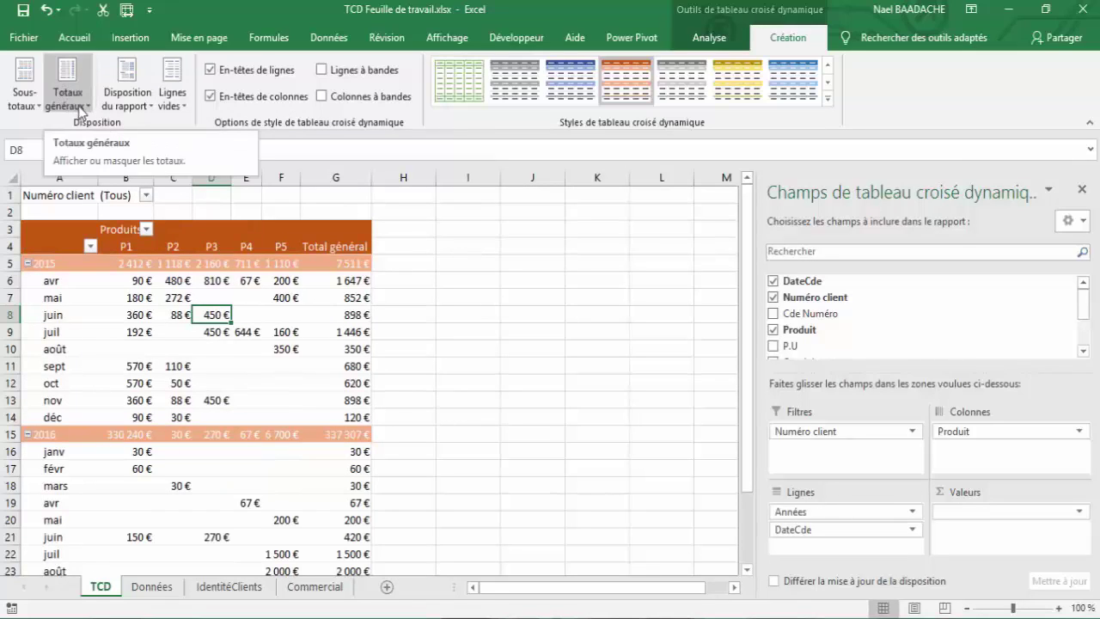
{"action": "left_click", "coordinate": [78, 106]}
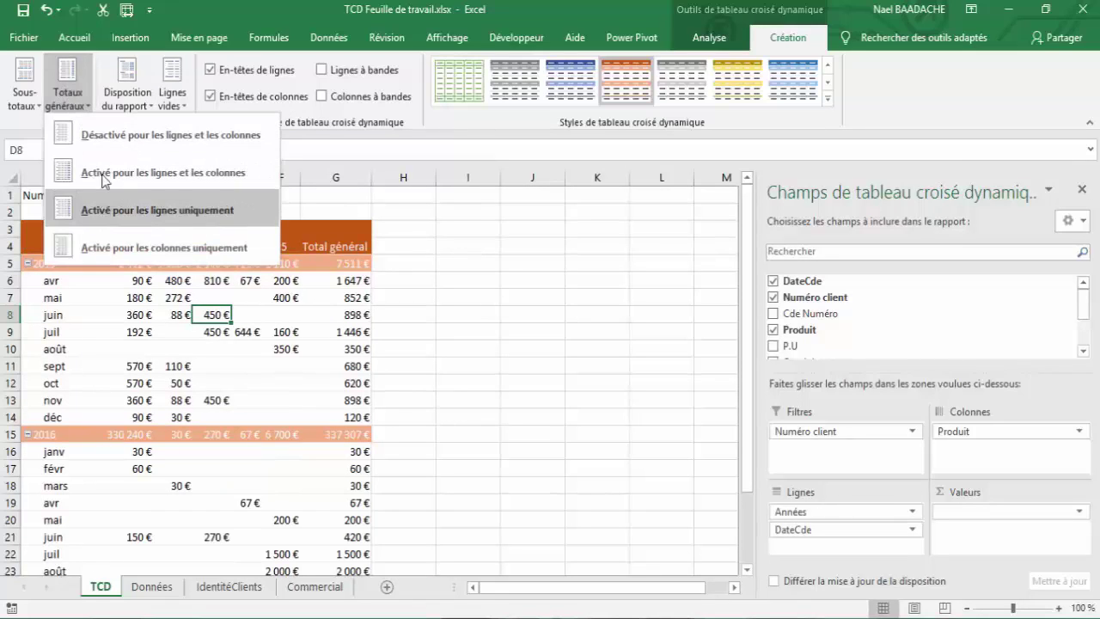
{"action": "left_click", "coordinate": [103, 134]}
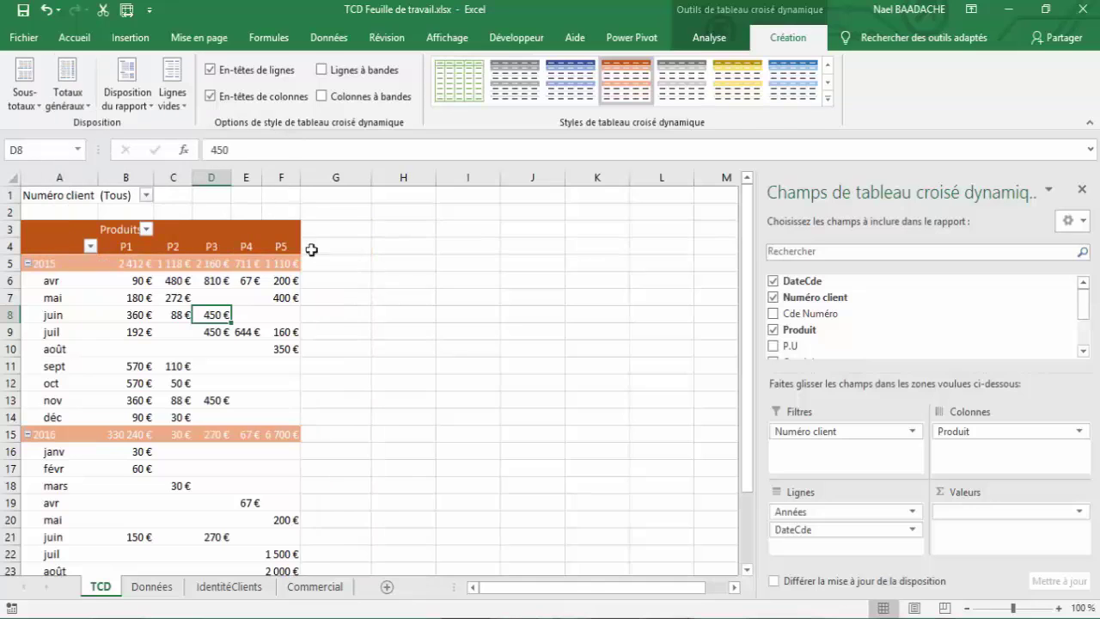
{"action": "scroll", "coordinate": [283, 498], "scroll_direction": "down", "scroll_amount": 3}
{"action": "scroll", "coordinate": [98, 404], "scroll_direction": "down", "scroll_amount": 1}
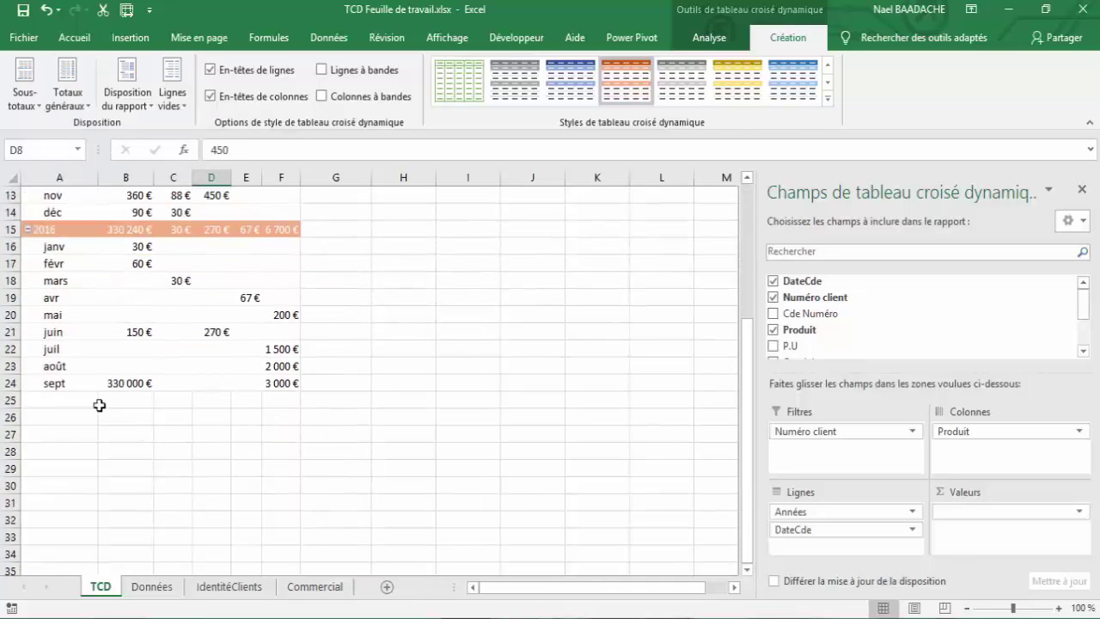
{"action": "scroll", "coordinate": [261, 411], "scroll_direction": "up", "scroll_amount": 4}
Try other grand total options, including grand totals for rows only
{"action": "left_click", "coordinate": [68, 90]}
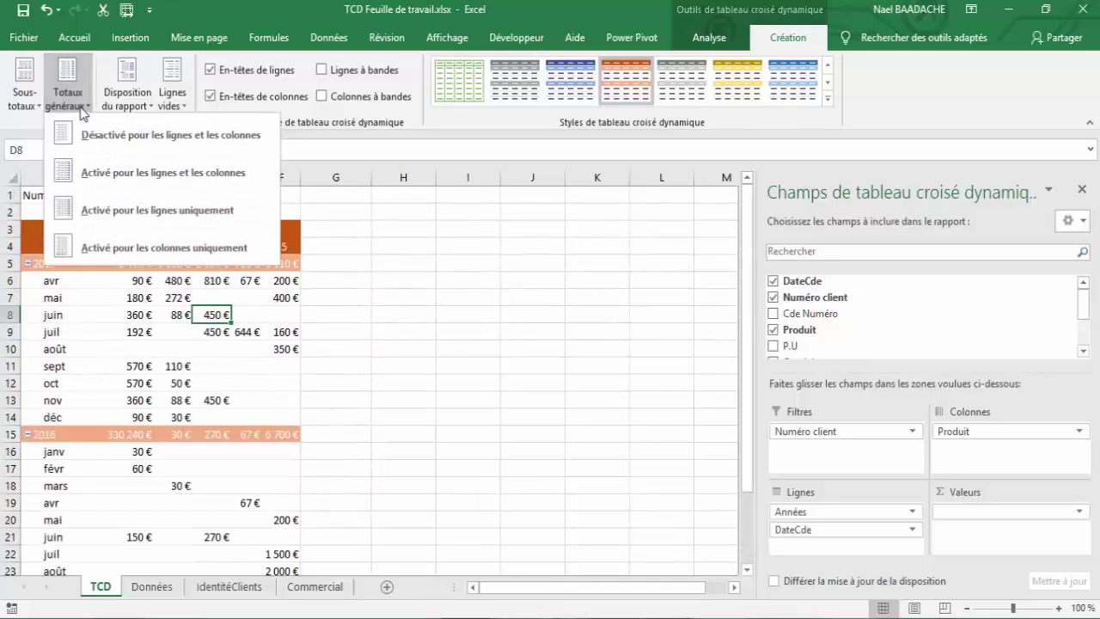
{"action": "left_click", "coordinate": [109, 172]}
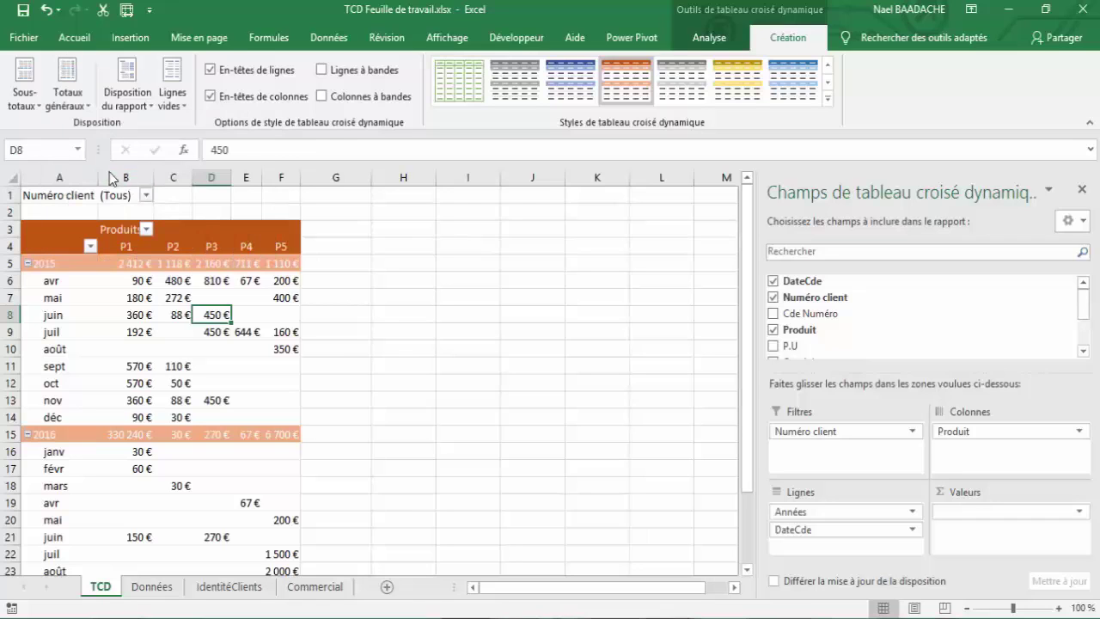
{"action": "left_click", "coordinate": [78, 108]}
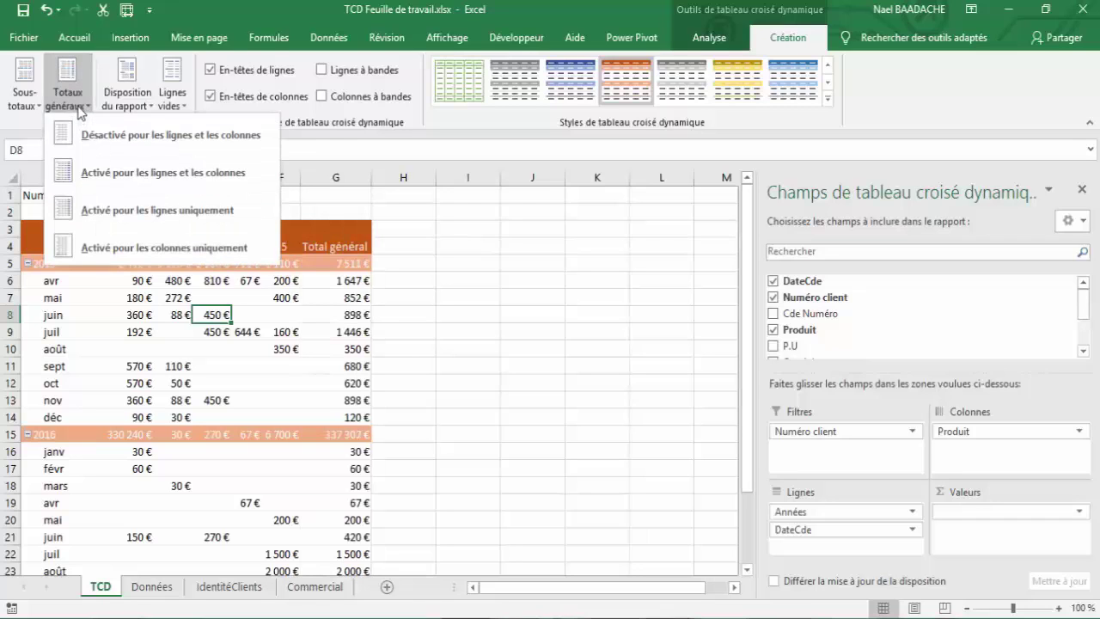
{"action": "left_click", "coordinate": [115, 220]}
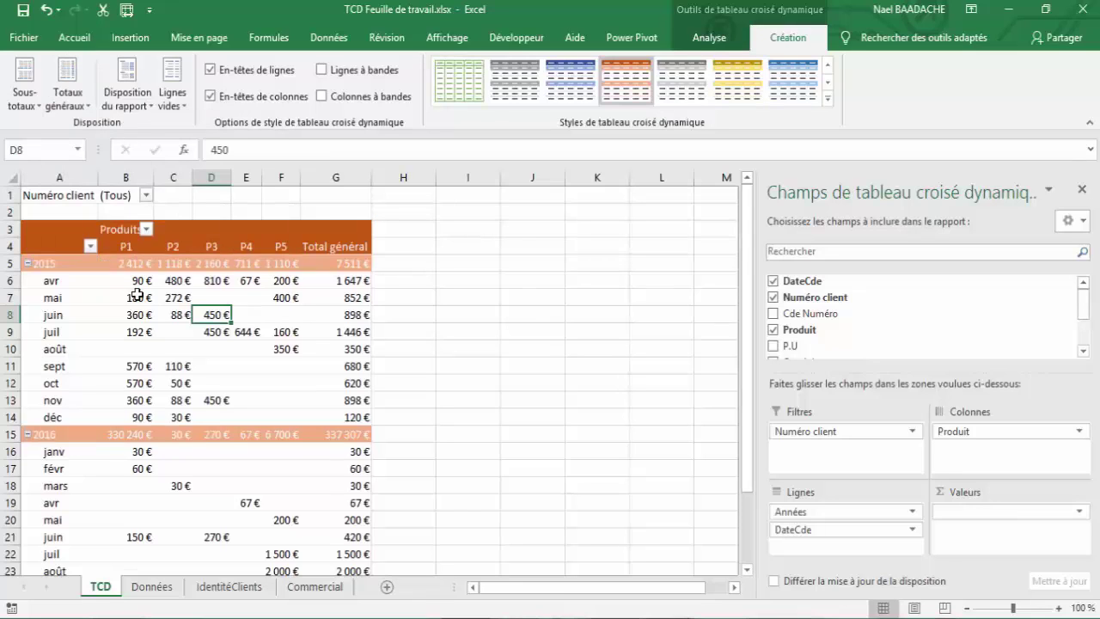
{"action": "scroll", "coordinate": [77, 301], "scroll_direction": "down", "scroll_amount": 5}
{"action": "scroll", "coordinate": [84, 322], "scroll_direction": "up", "scroll_amount": 5}
Turn grand totals on for both rows and columns
{"action": "left_click", "coordinate": [68, 96]}
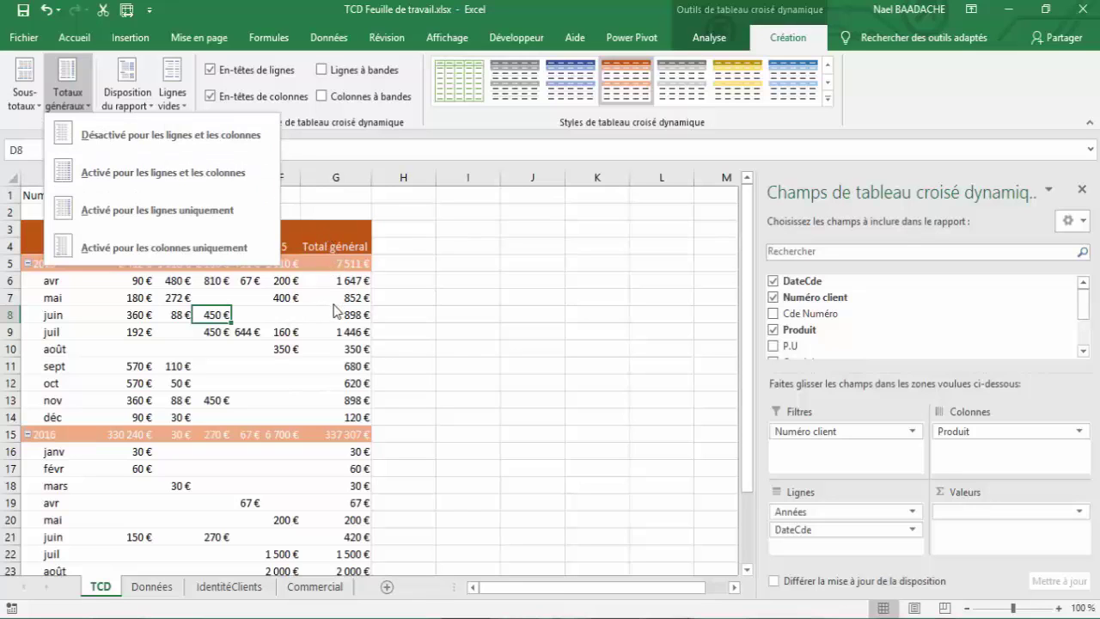
{"action": "left_click", "coordinate": [258, 344]}
{"action": "scroll", "coordinate": [253, 346], "scroll_direction": "down", "scroll_amount": 4}
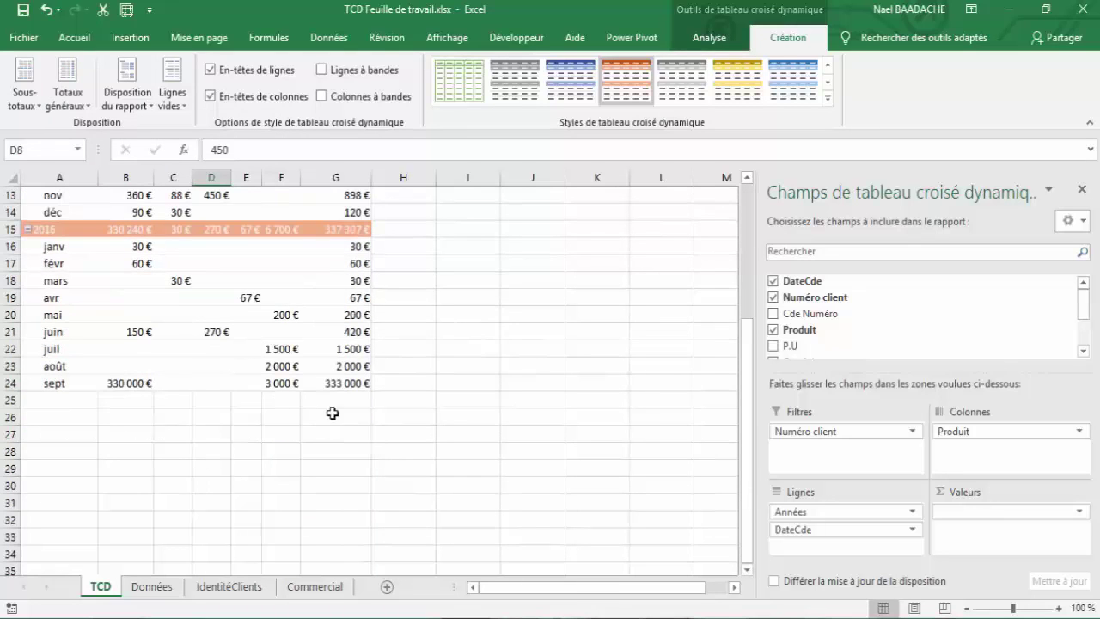
{"action": "scroll", "coordinate": [327, 410], "scroll_direction": "up", "scroll_amount": 4}
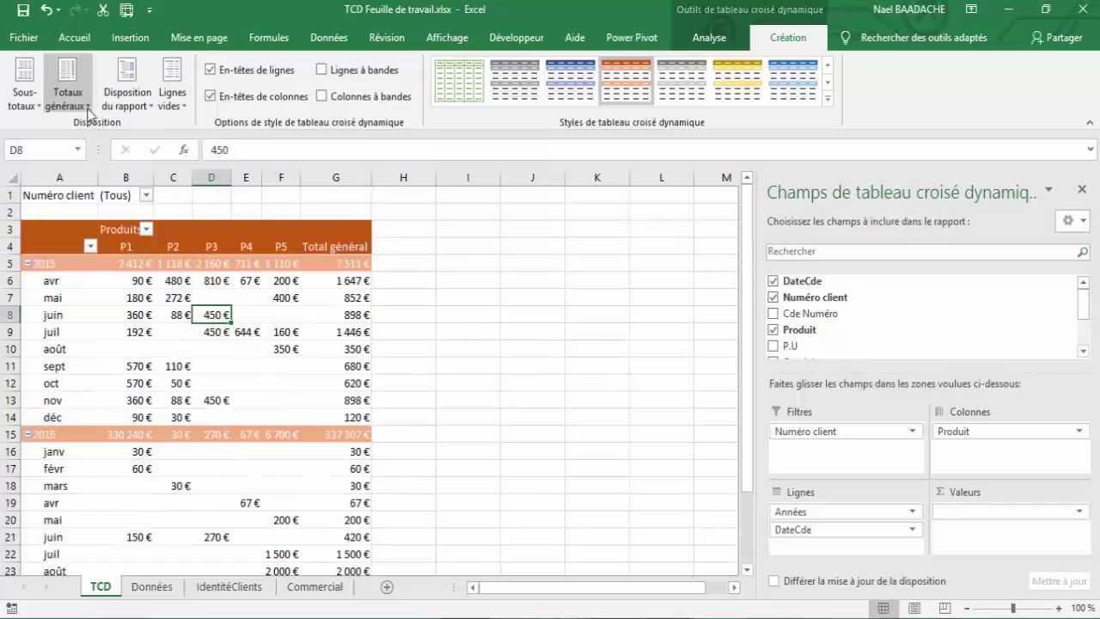
{"action": "left_click", "coordinate": [68, 86]}
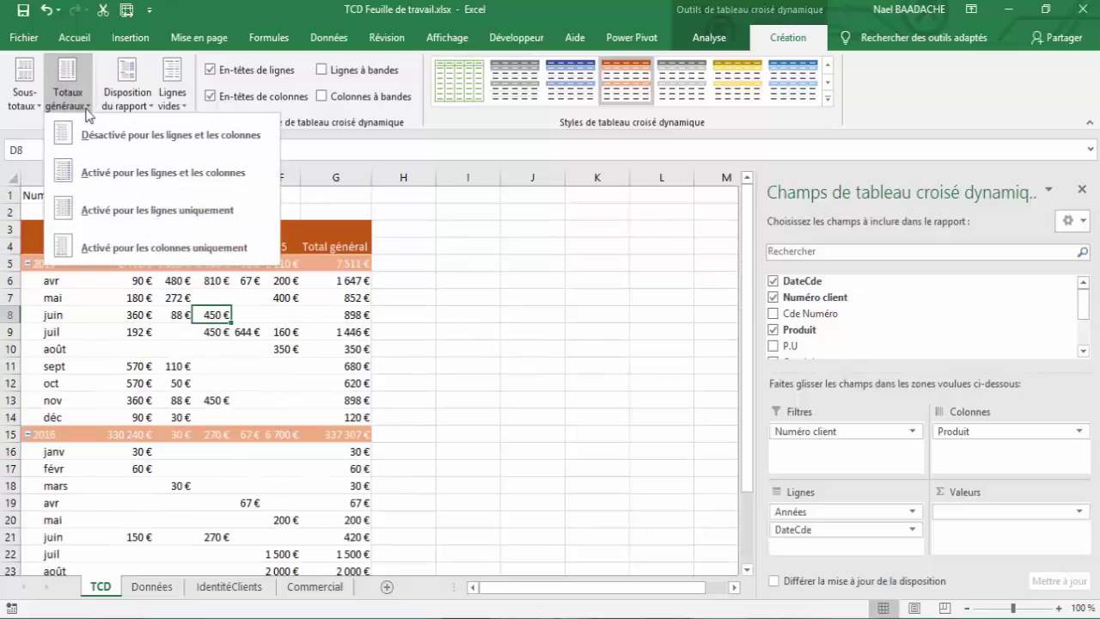
{"action": "left_click", "coordinate": [136, 171]}
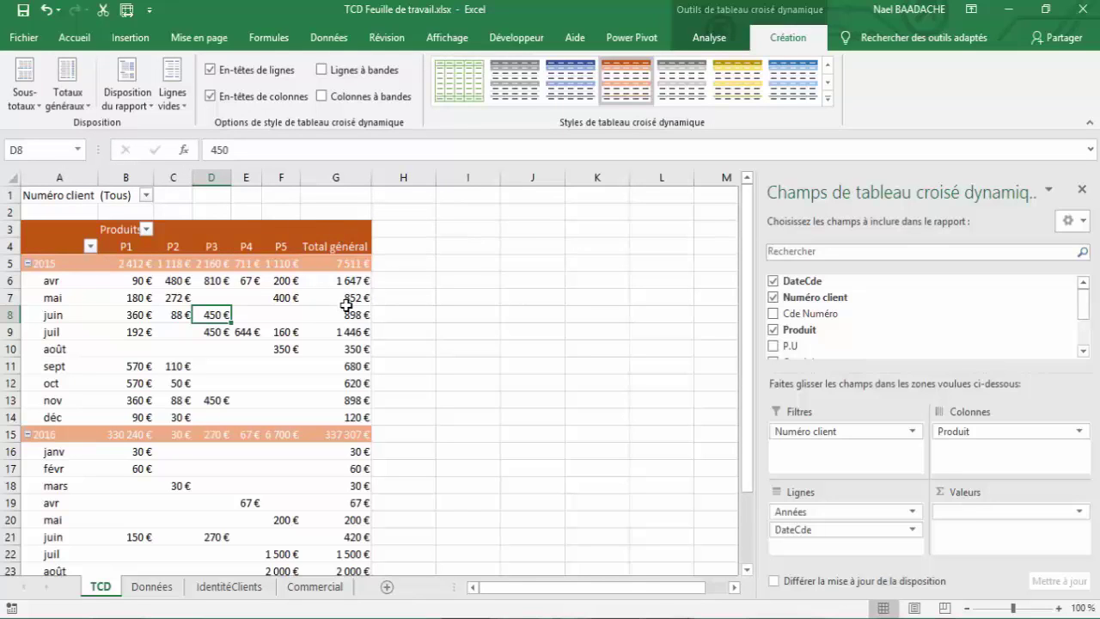
Check the result by selecting the month labels in column A and cell B9 (192 €)
{"action": "scroll", "coordinate": [346, 305], "scroll_direction": "down", "scroll_amount": 4}
{"action": "scroll", "coordinate": [343, 340], "scroll_direction": "down", "scroll_amount": 1}
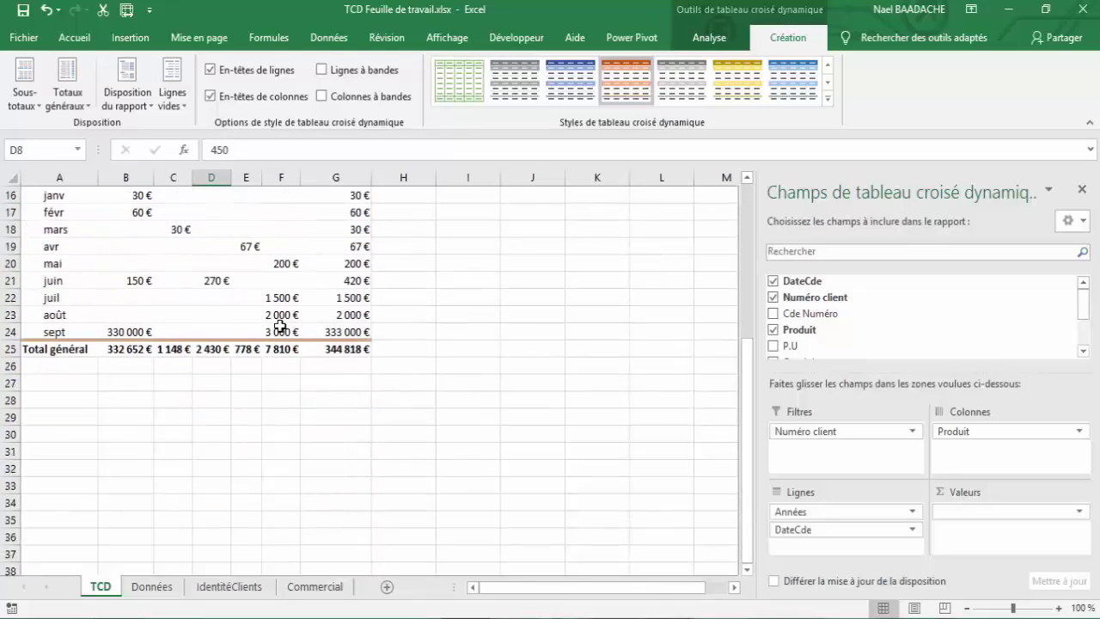
{"action": "scroll", "coordinate": [280, 325], "scroll_direction": "up", "scroll_amount": 5}
{"action": "left_click", "coordinate": [144, 332]}
{"action": "left_click", "coordinate": [86, 297]}
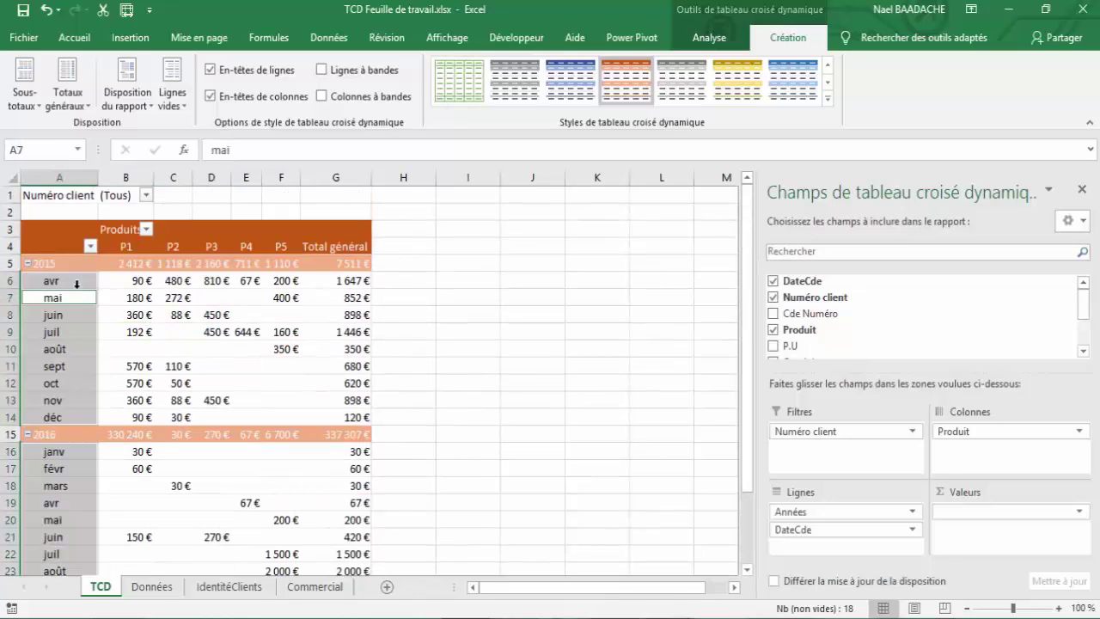
{"action": "left_click", "coordinate": [141, 332]}
{"action": "mouse_move", "coordinate": [126, 332]}
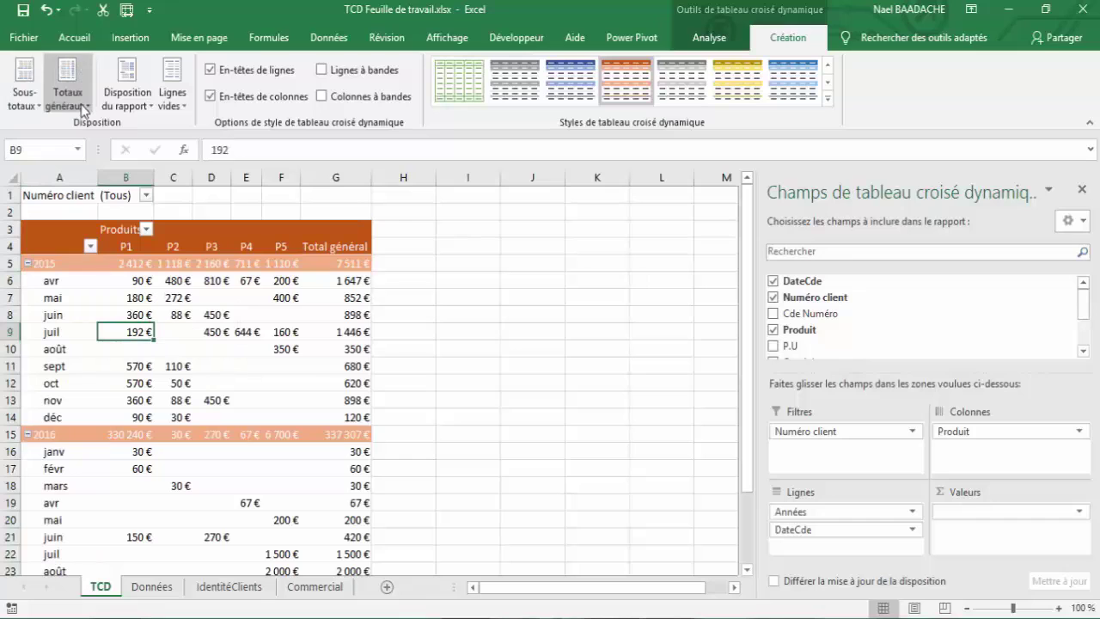
{"action": "left_click", "coordinate": [31, 110]}
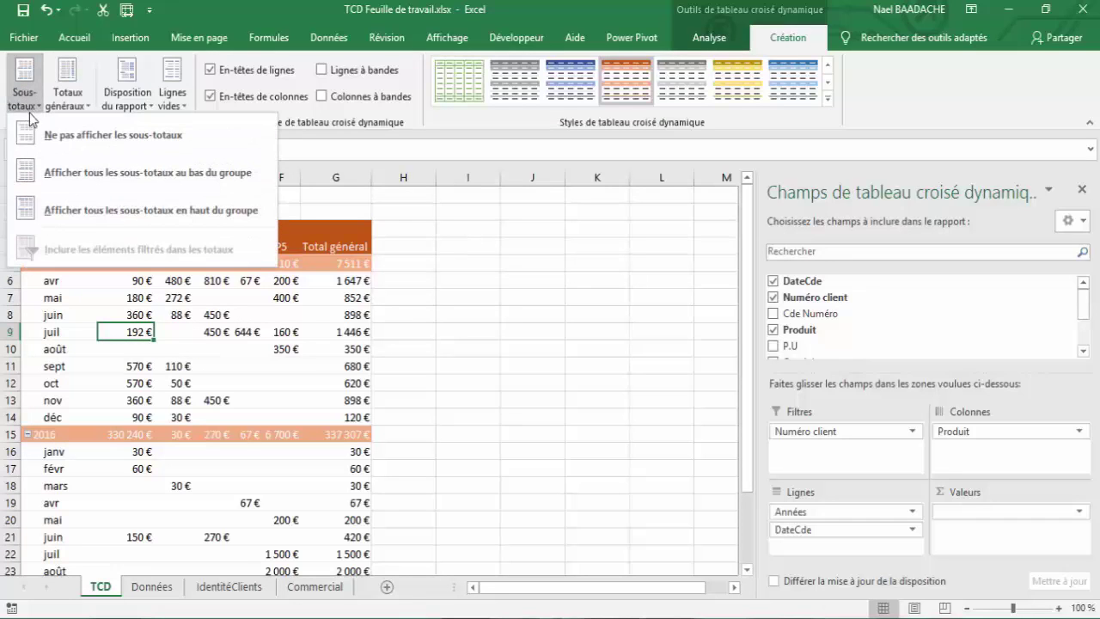
{"action": "left_click", "coordinate": [44, 140]}
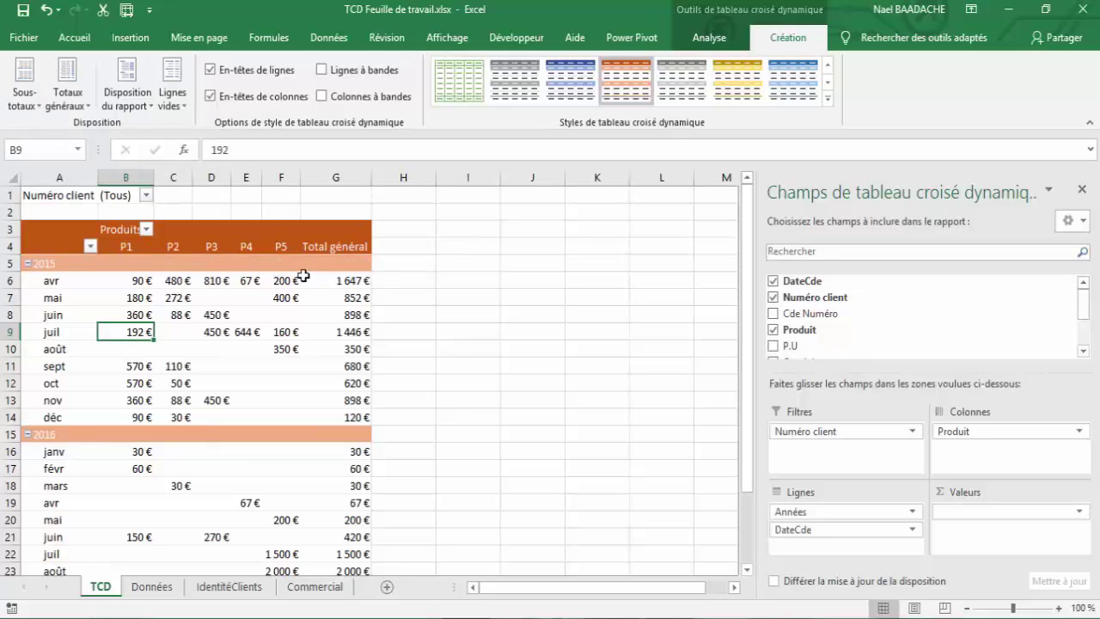
{"action": "left_click", "coordinate": [29, 107]}
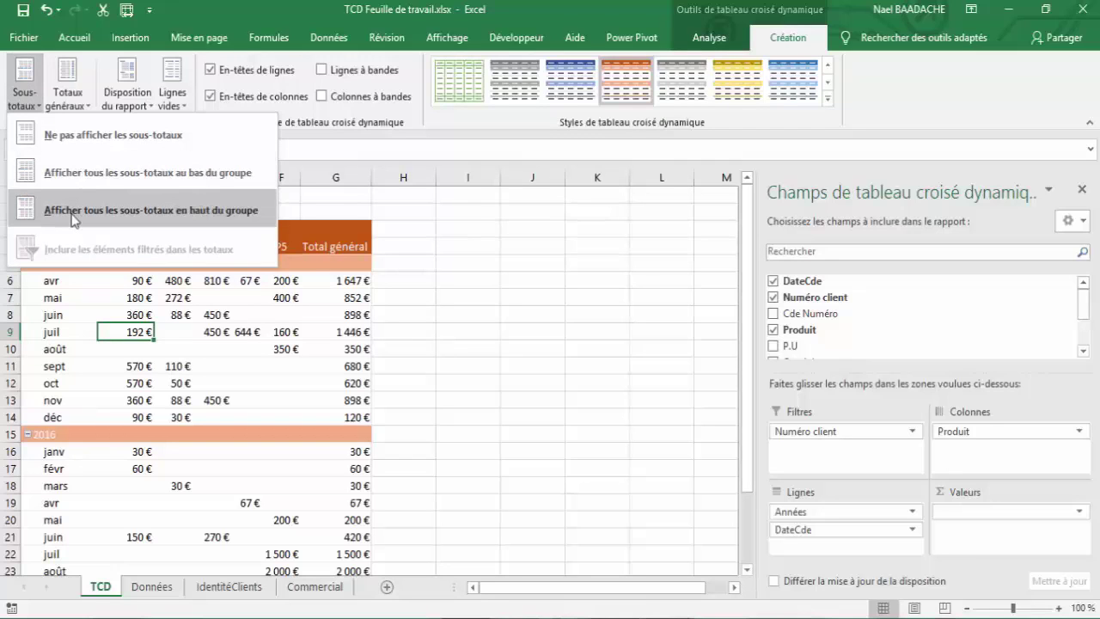
{"action": "left_click", "coordinate": [74, 220]}
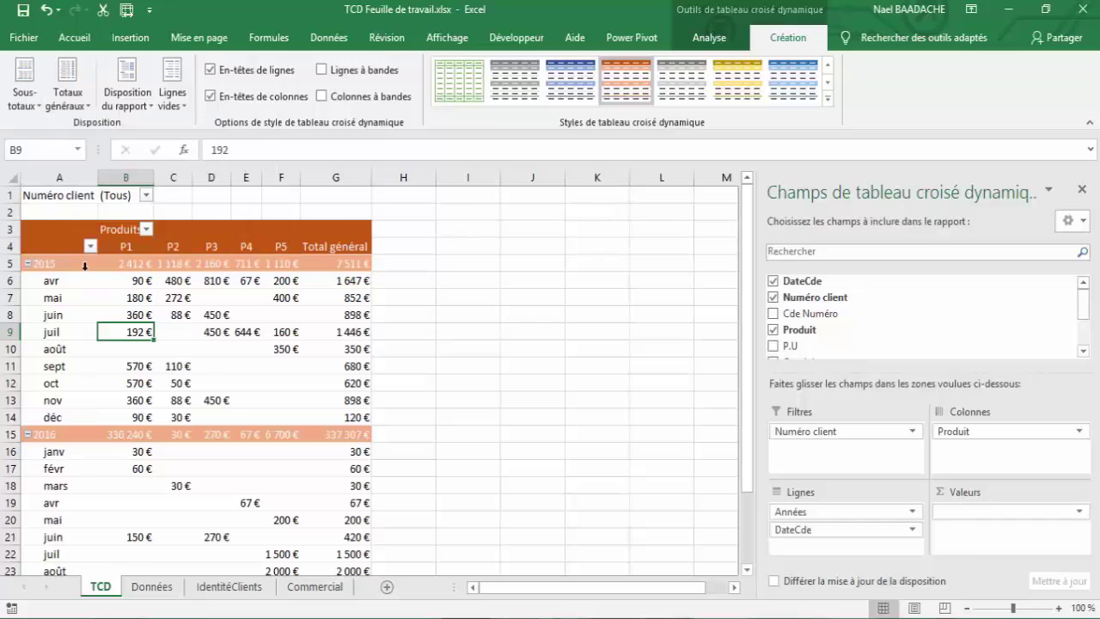
{"action": "left_click", "coordinate": [168, 315]}
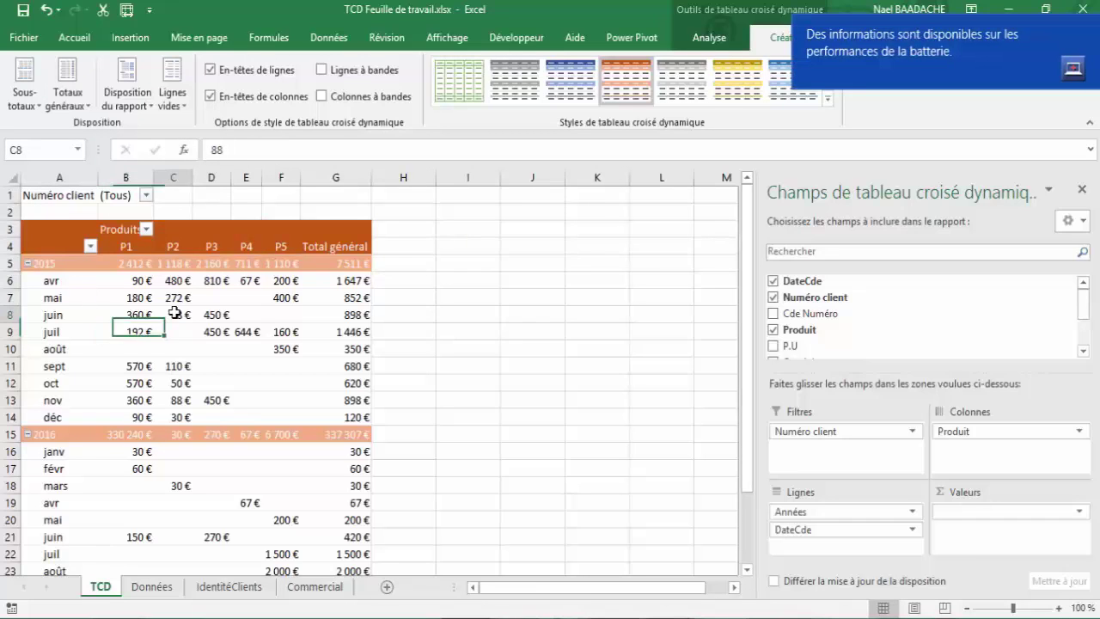
{"action": "left_click", "coordinate": [1090, 27]}
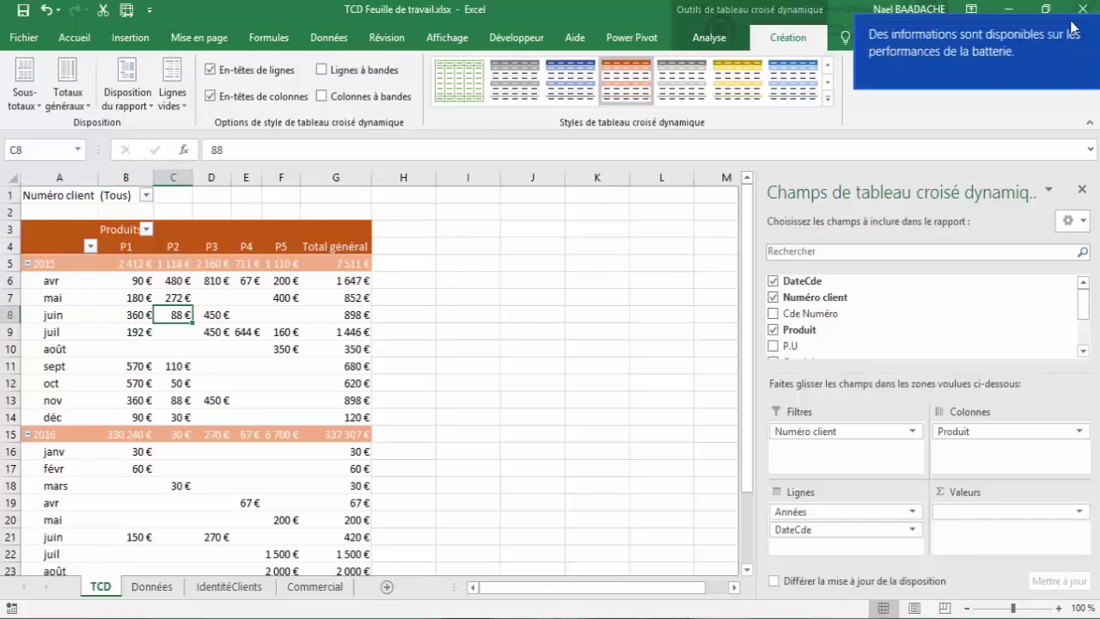
On the Analyse tab, hide the pivot field list and then show it again
{"action": "left_click", "coordinate": [707, 41]}
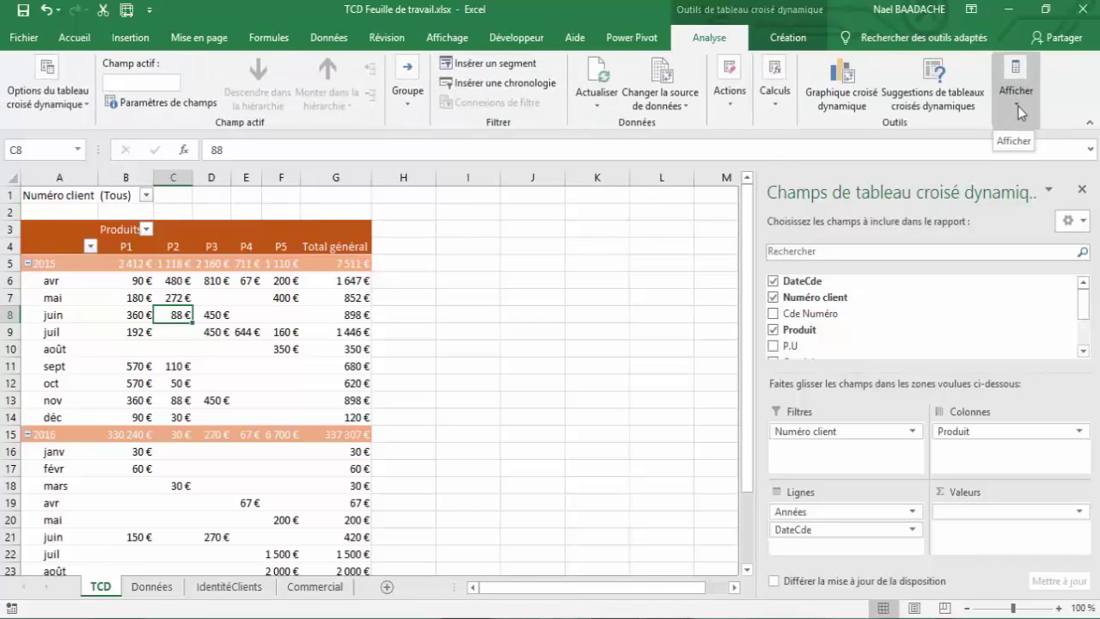
{"action": "left_click", "coordinate": [1018, 108]}
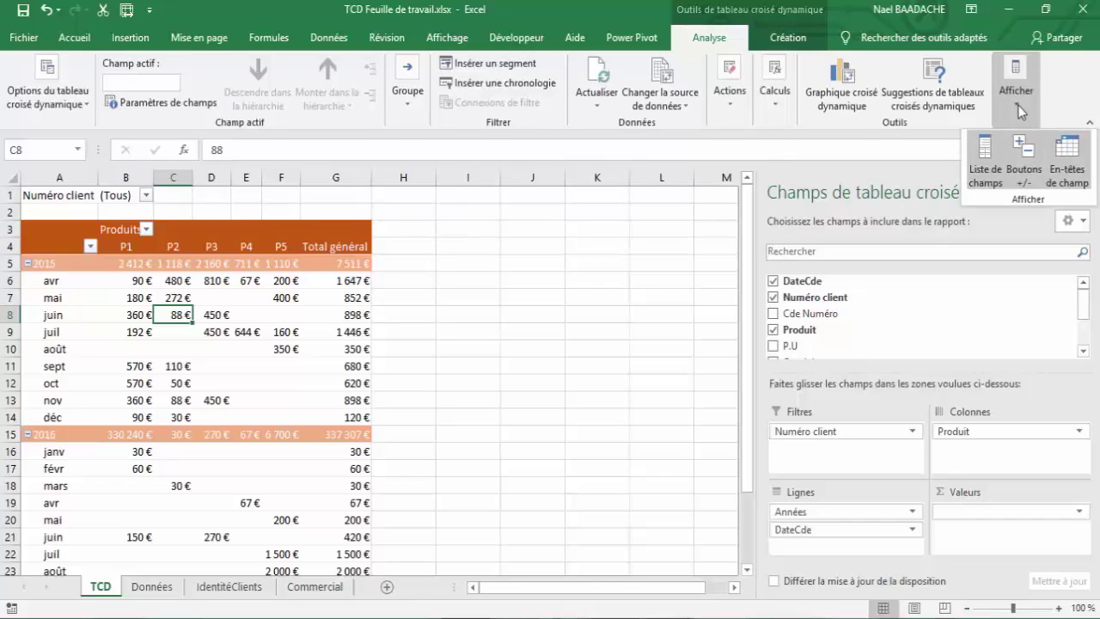
{"action": "left_click", "coordinate": [987, 157]}
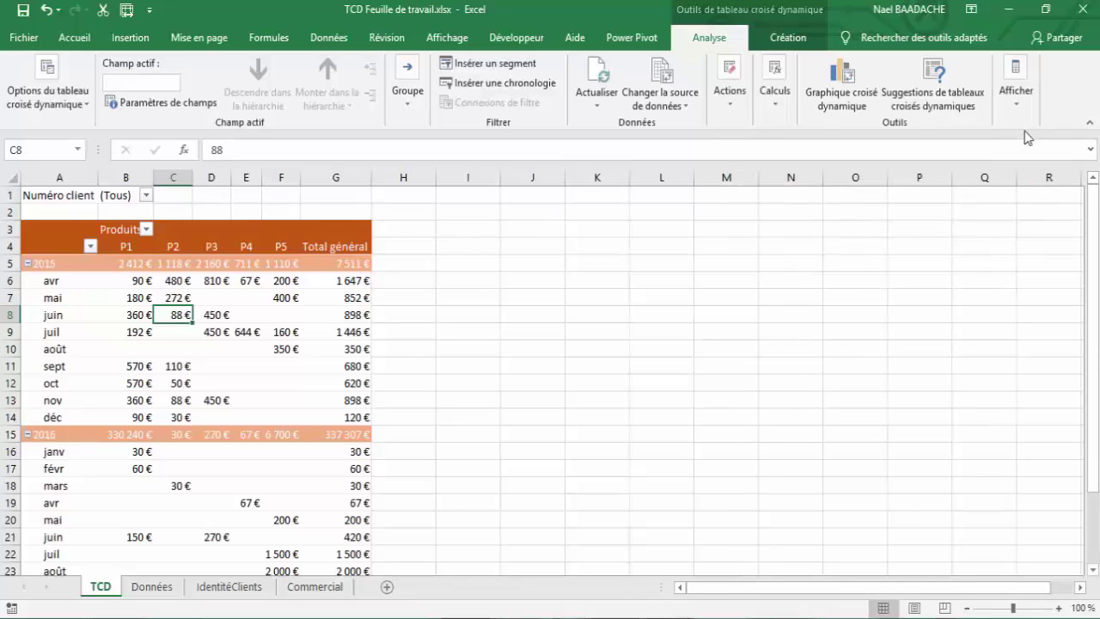
{"action": "left_click", "coordinate": [1016, 103]}
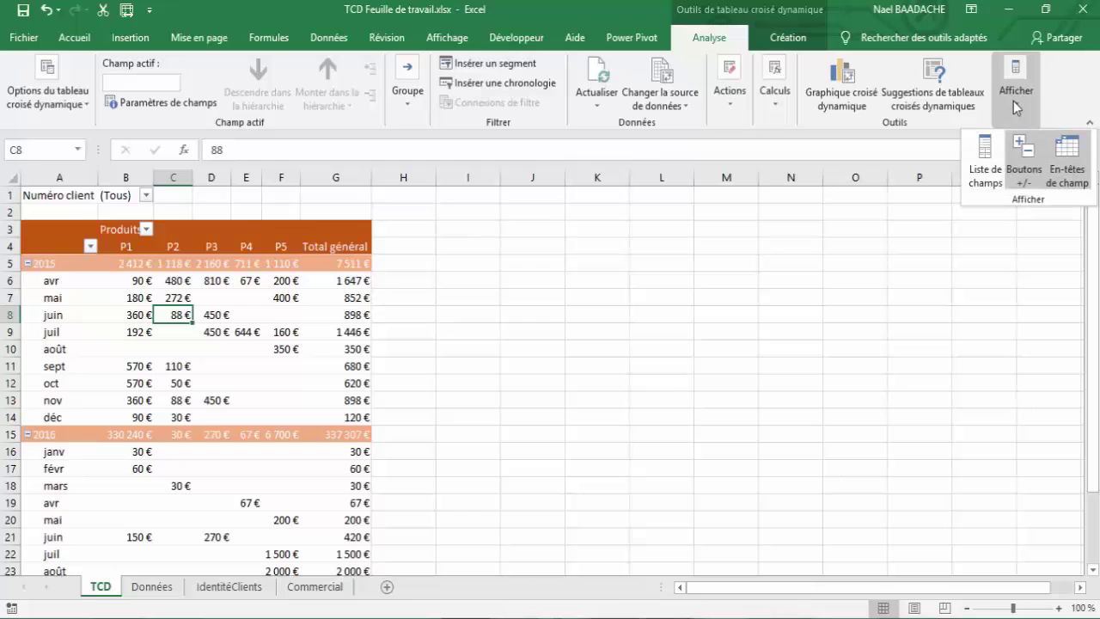
{"action": "left_click", "coordinate": [987, 167]}
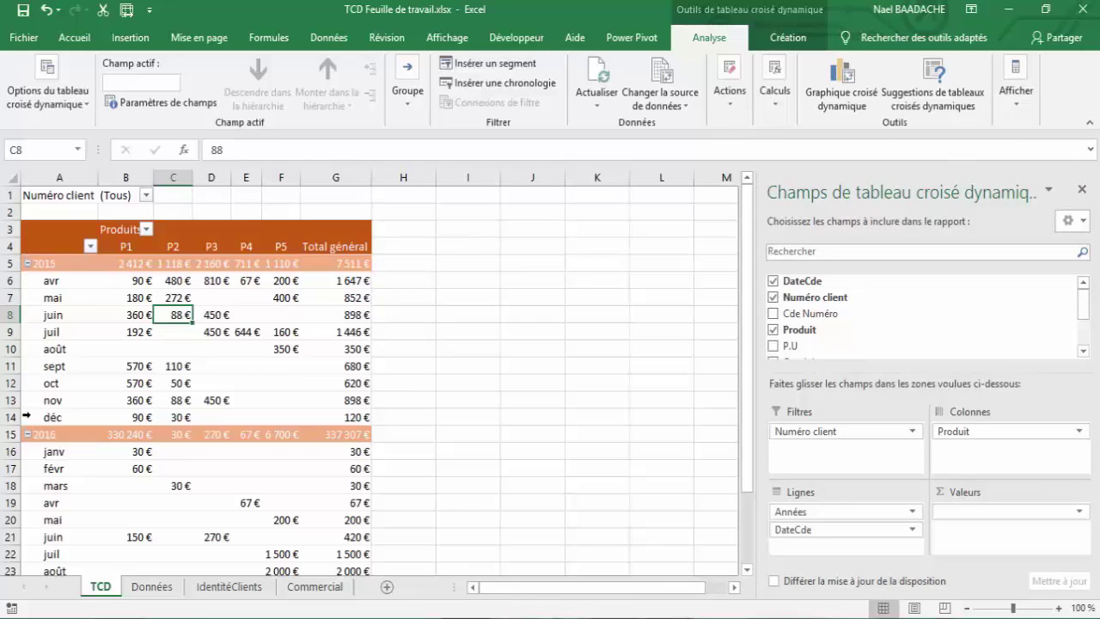
Toggle the +/- buttons and the field headers such as Produits off and back on
{"action": "left_click", "coordinate": [1019, 116]}
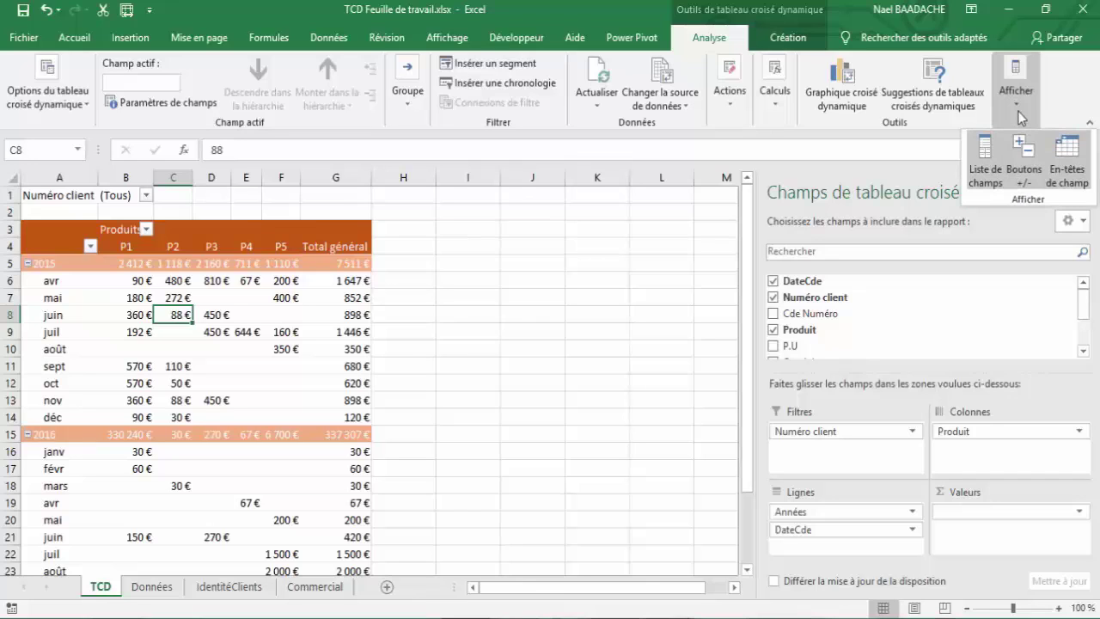
{"action": "left_click", "coordinate": [1029, 155]}
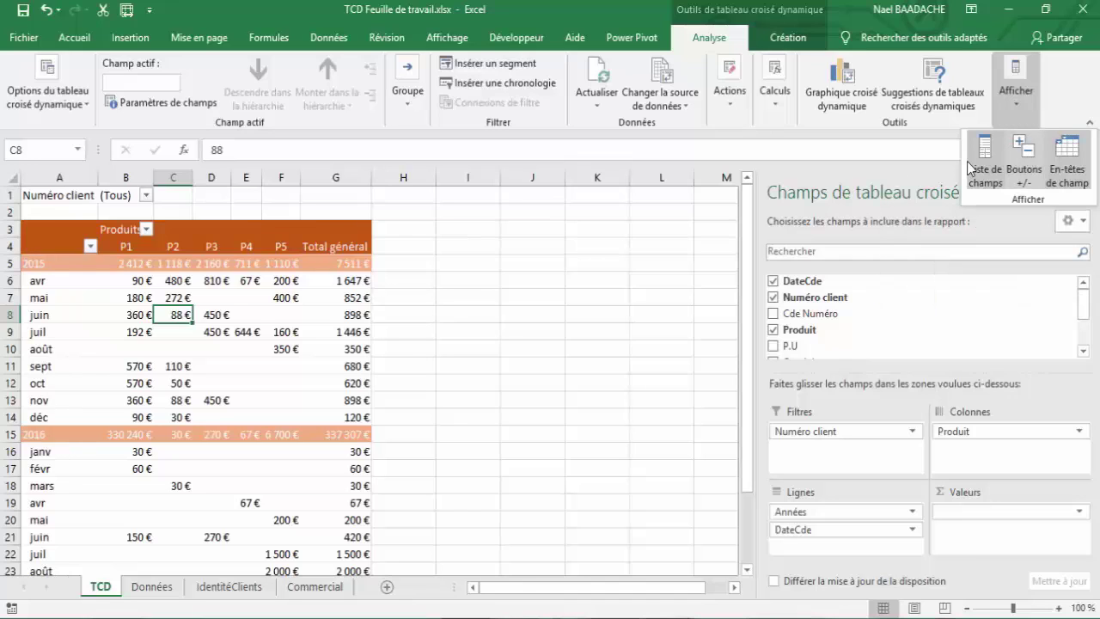
{"action": "left_click", "coordinate": [1029, 158]}
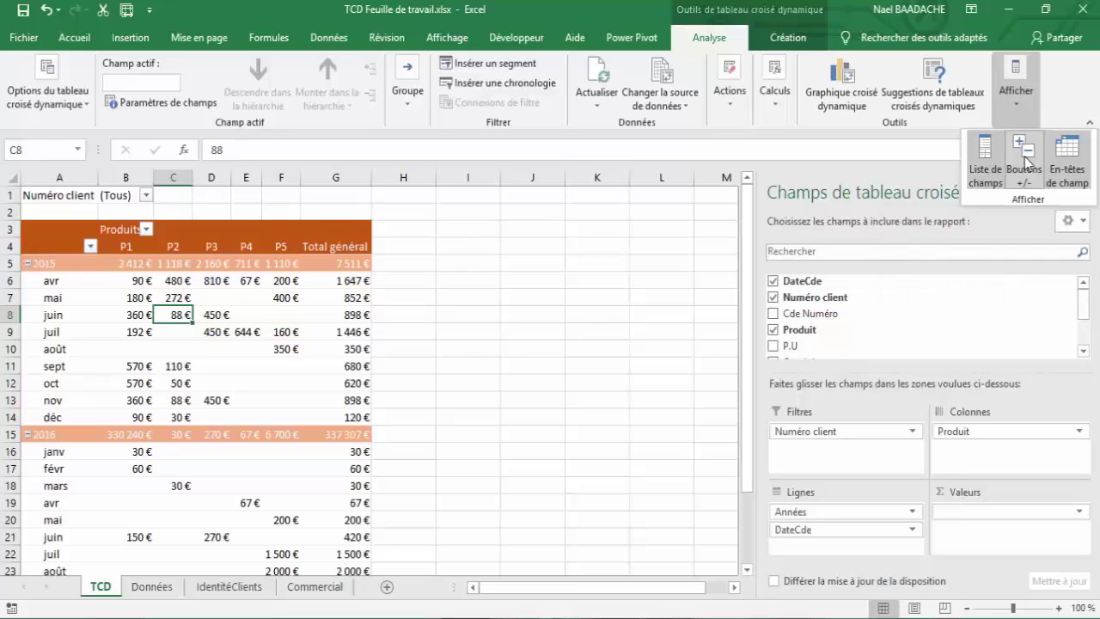
{"action": "left_click", "coordinate": [1070, 159]}
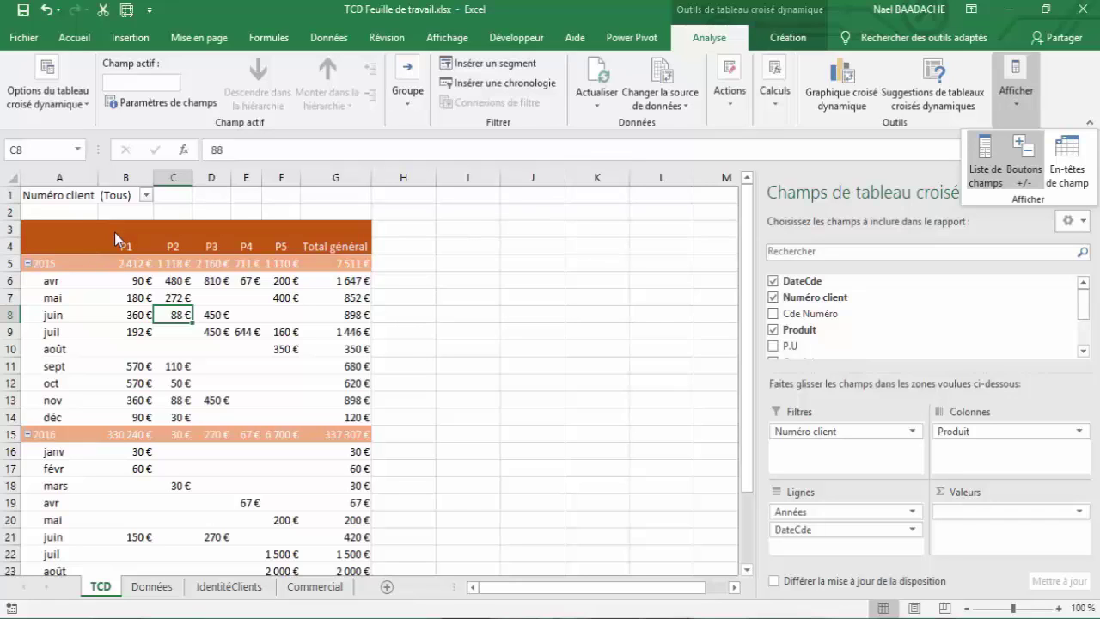
{"action": "left_click", "coordinate": [1072, 163]}
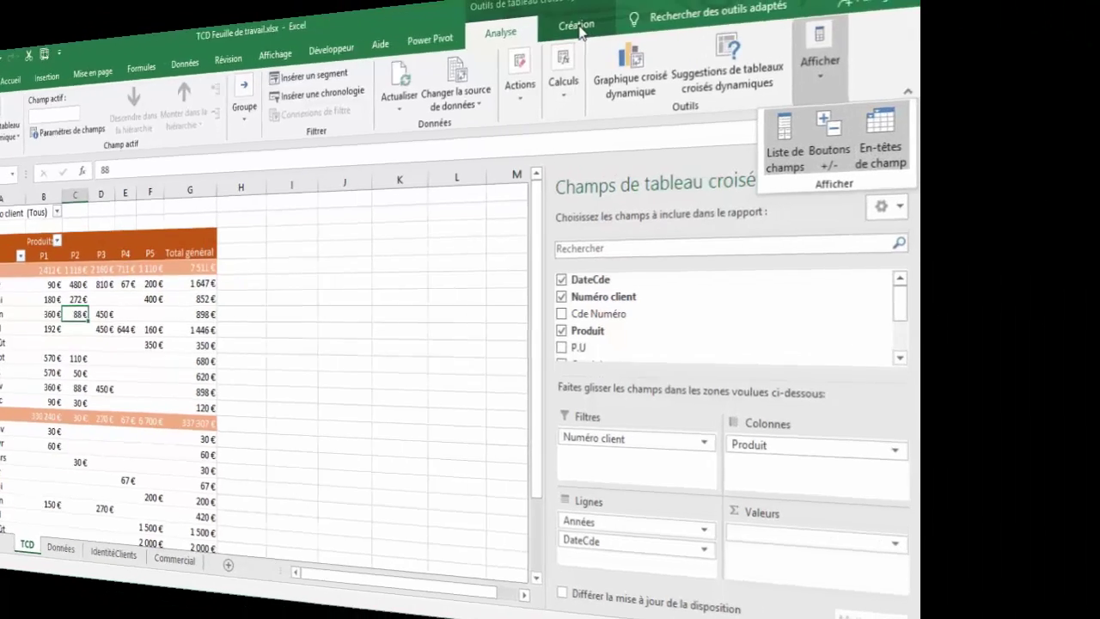